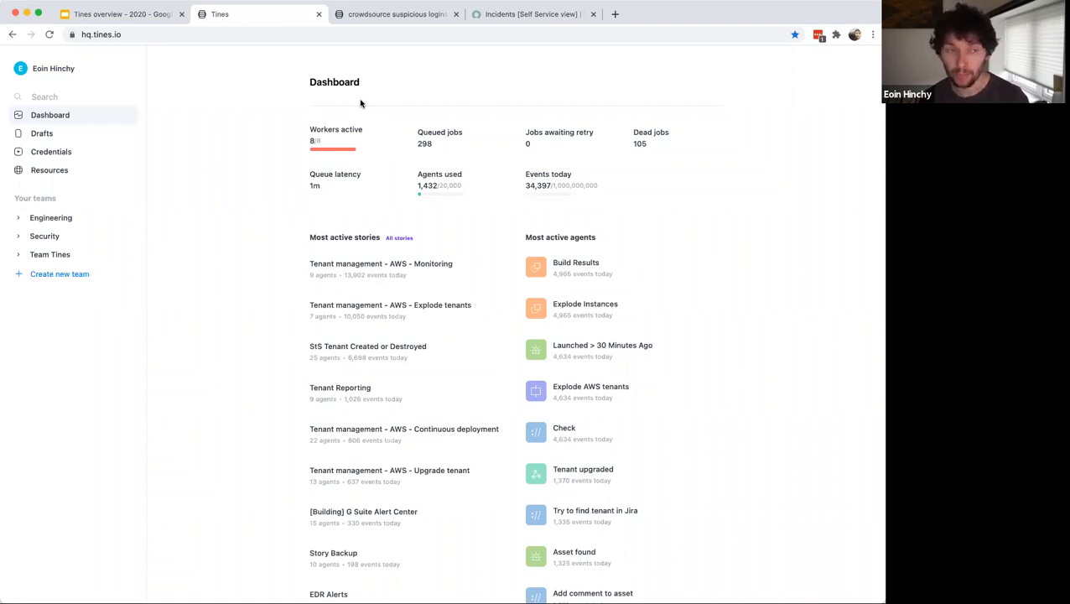
- Search for "phishing" and open the story Phishing response abuse inbox management
{"action": "left_click", "coordinate": [73, 94]}
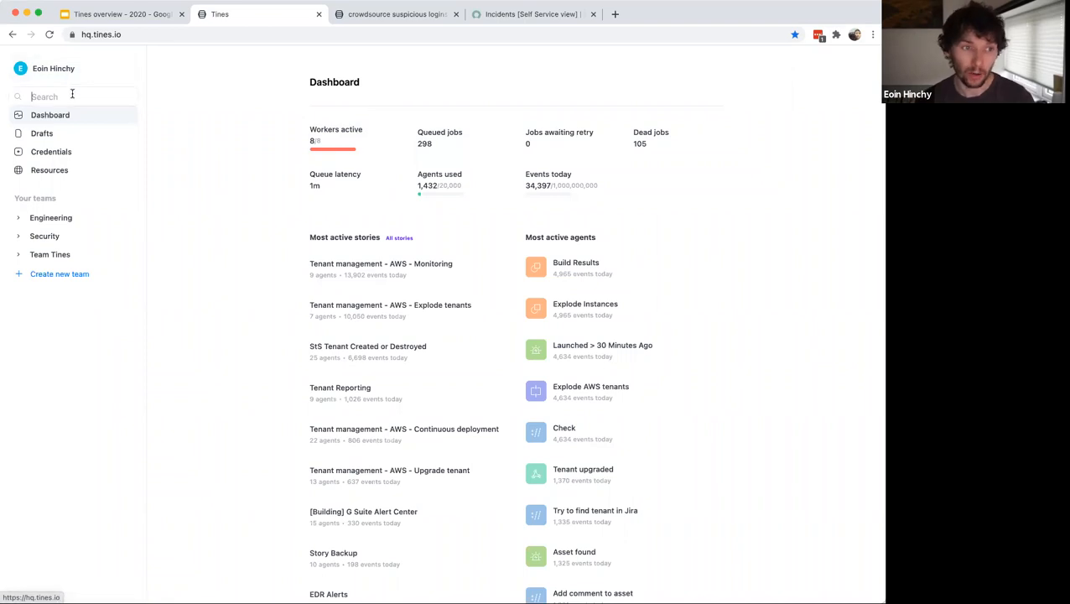
{"action": "type", "text": "o"}
{"action": "key", "text": "BackSpace"}
{"action": "type", "text": "p"}
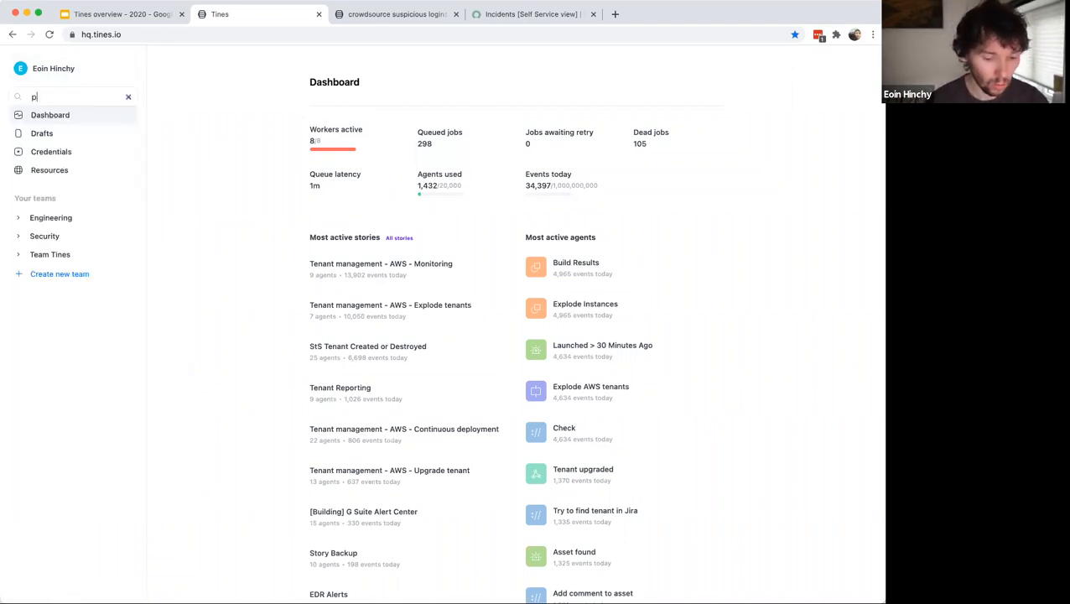
{"action": "type", "text": "hishing"}
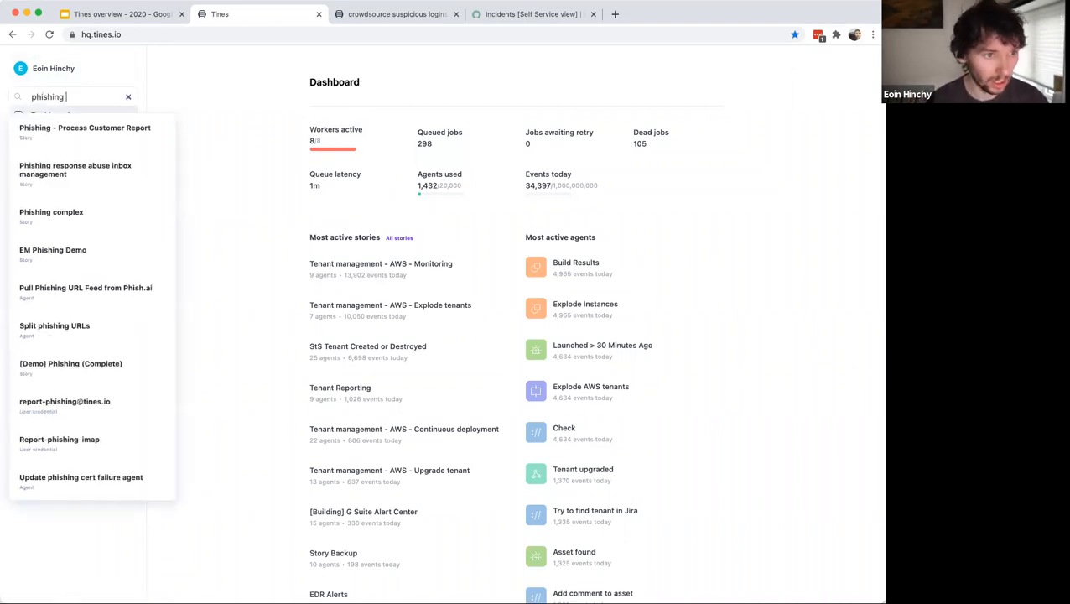
{"action": "left_click", "coordinate": [78, 177]}
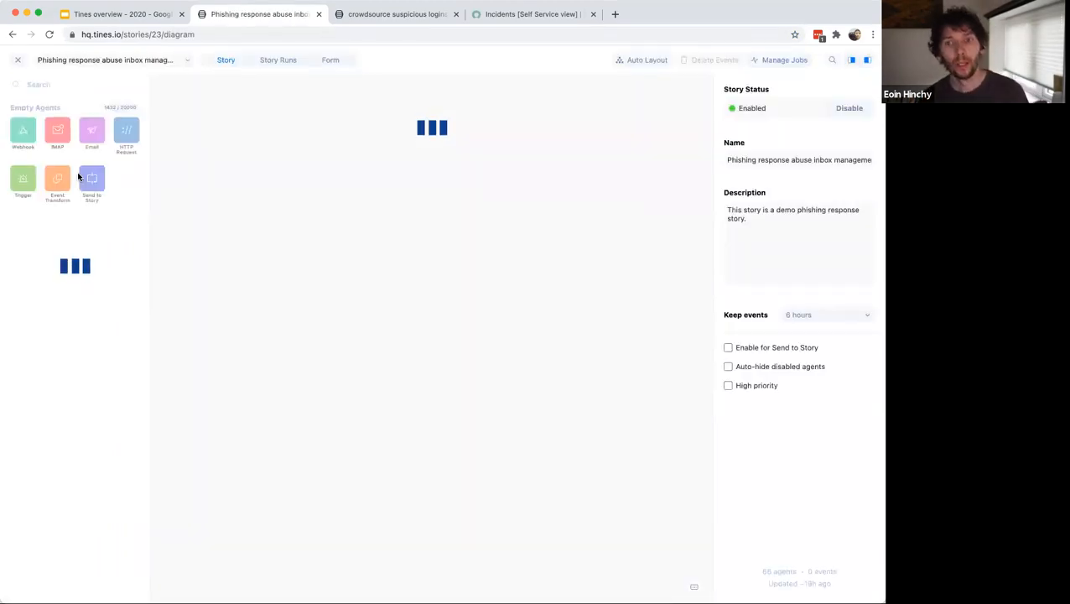
- Hide both side panels and look over the attachment and URL branches of the story diagram
{"action": "left_click", "coordinate": [869, 62]}
{"action": "left_click", "coordinate": [852, 60]}
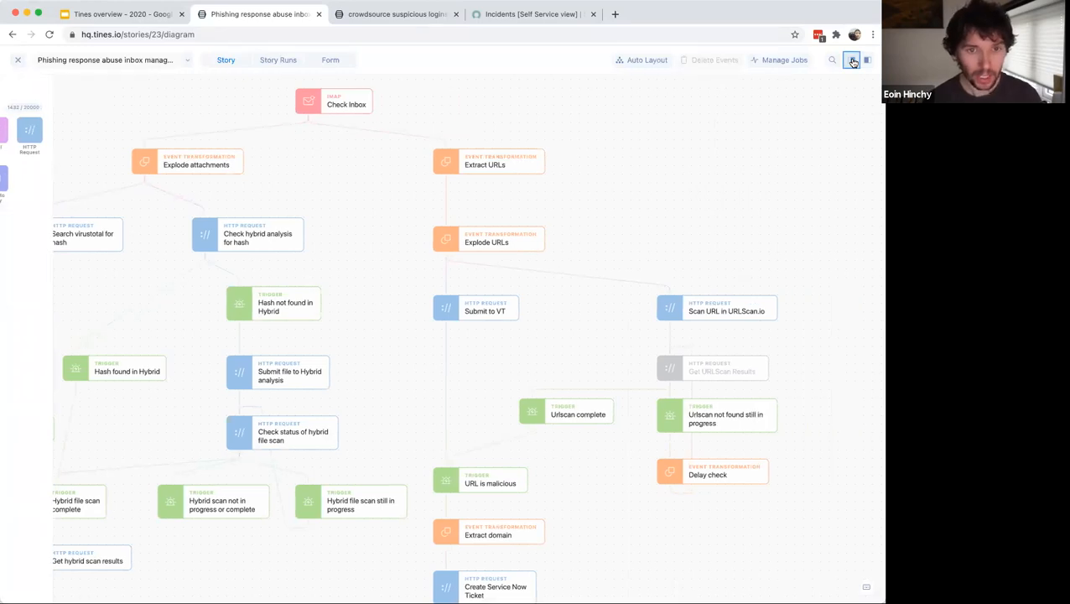
{"action": "scroll", "coordinate": [459, 183], "scroll_direction": "down", "scroll_amount": 2}
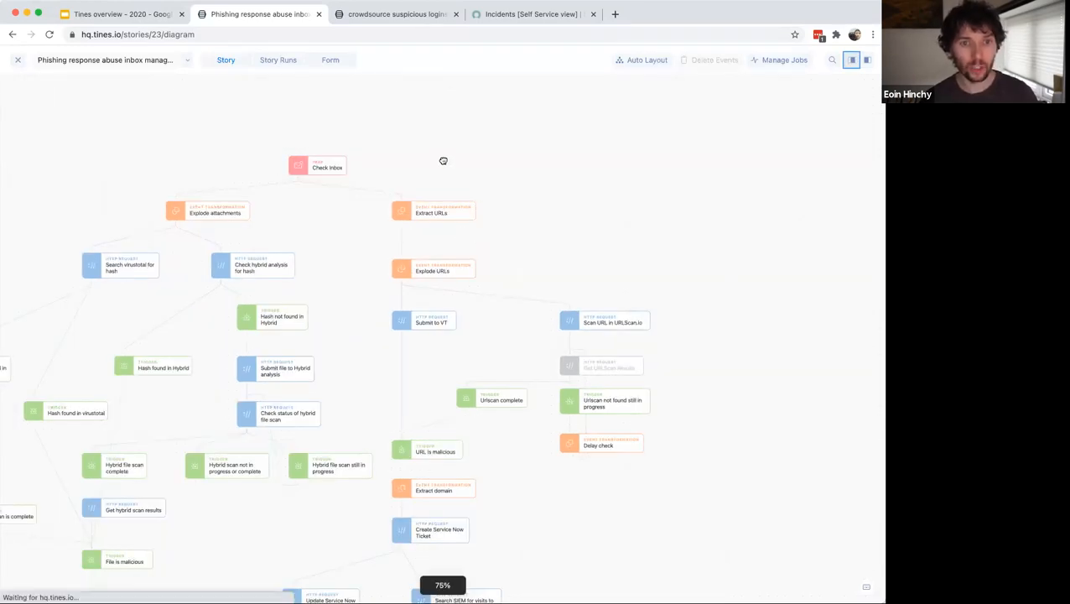
{"action": "scroll", "coordinate": [442, 160], "scroll_direction": "left", "scroll_amount": 3}
{"action": "scroll", "coordinate": [442, 162], "scroll_direction": "down", "scroll_amount": 2}
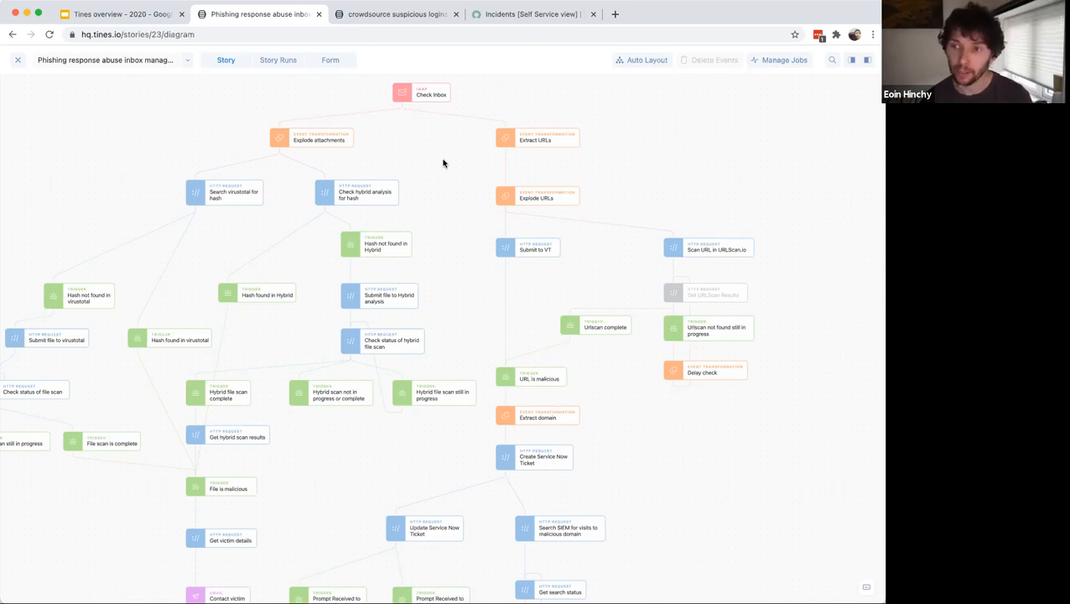
{"action": "scroll", "coordinate": [443, 163], "scroll_direction": "up", "scroll_amount": 1}
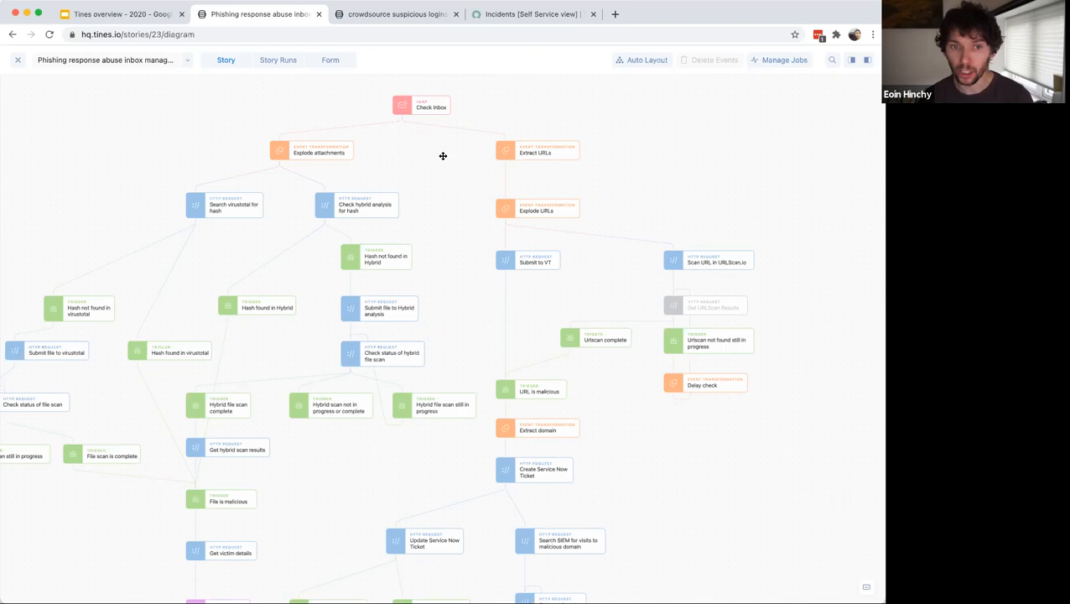
{"action": "scroll", "coordinate": [442, 151], "scroll_direction": "up", "scroll_amount": 1}
- Show the agent library and the story settings beside the diagram again
{"action": "left_click", "coordinate": [441, 149]}
{"action": "left_click", "coordinate": [345, 197]}
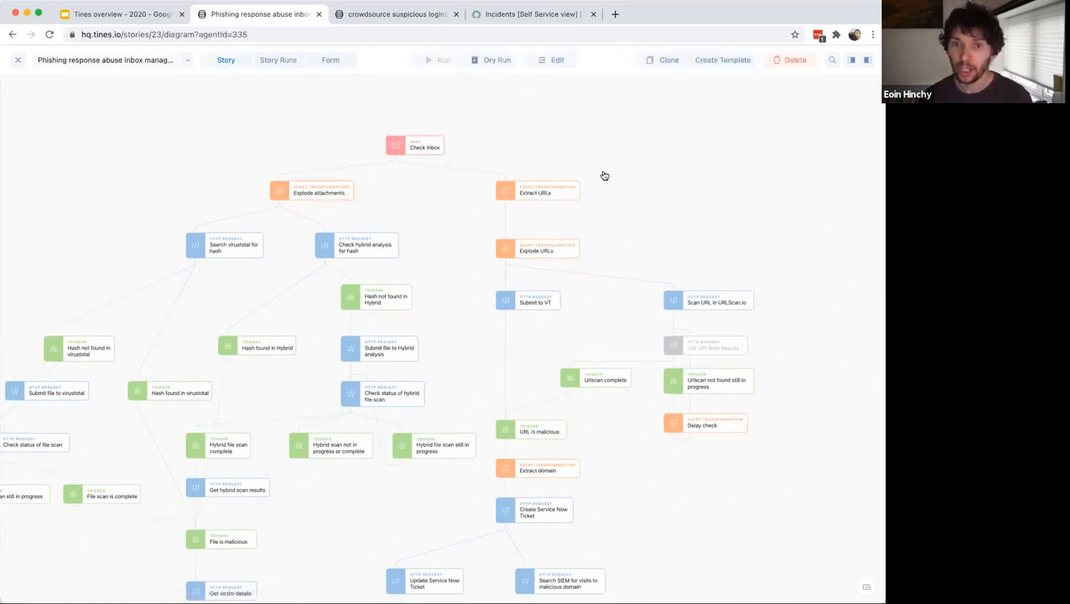
{"action": "left_click", "coordinate": [851, 59]}
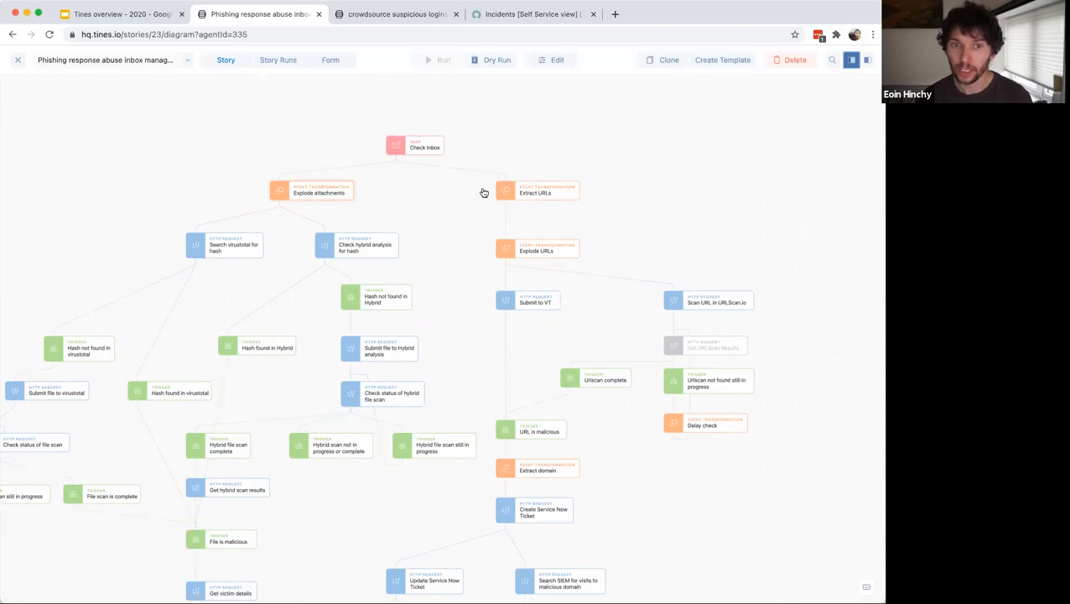
{"action": "left_click_drag", "start_coordinate": [563, 201], "coordinate": [507, 178]}
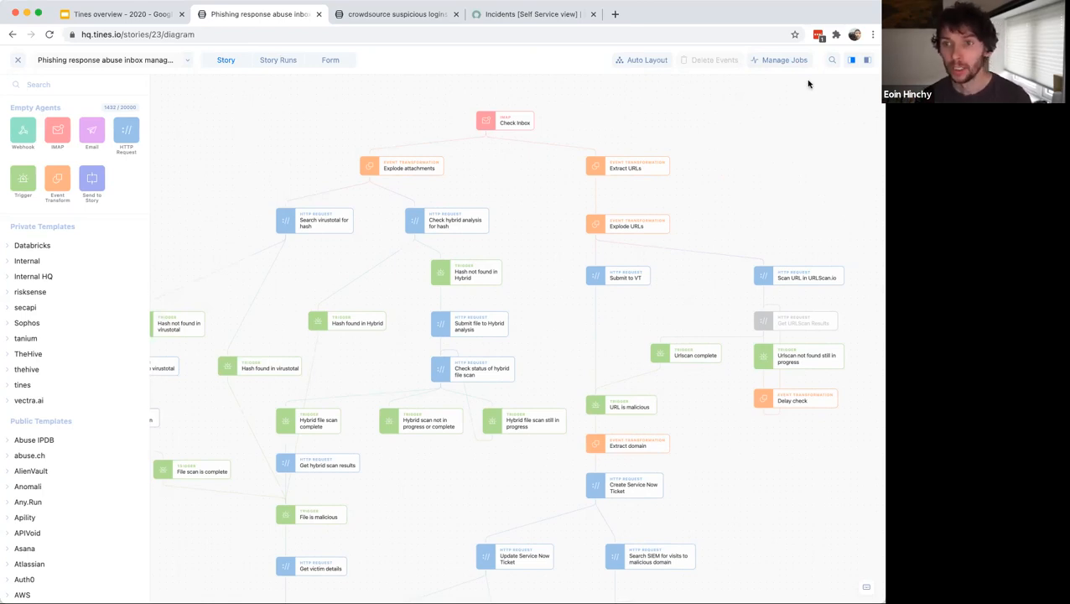
{"action": "left_click", "coordinate": [868, 61]}
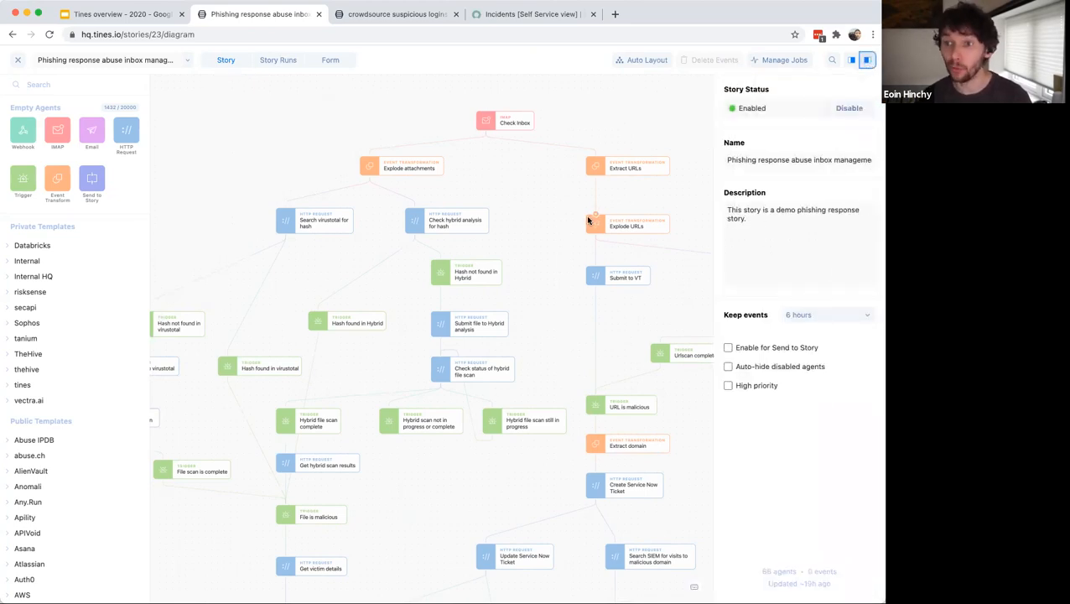
{"action": "scroll", "coordinate": [567, 221], "scroll_direction": "right", "scroll_amount": 2}
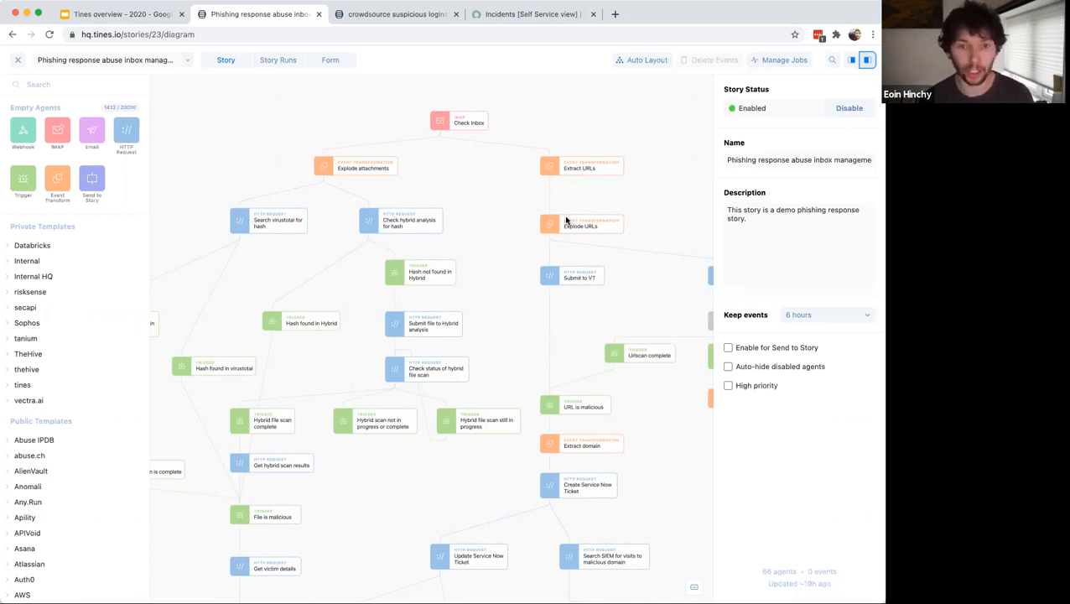
- View the diagram at 100% and open the properties of the Check Inbox agent
{"action": "key", "text": "super+plus"}
{"action": "scroll", "coordinate": [551, 222], "scroll_direction": "up", "scroll_amount": 1}
{"action": "scroll", "coordinate": [550, 223], "scroll_direction": "up", "scroll_amount": 1}
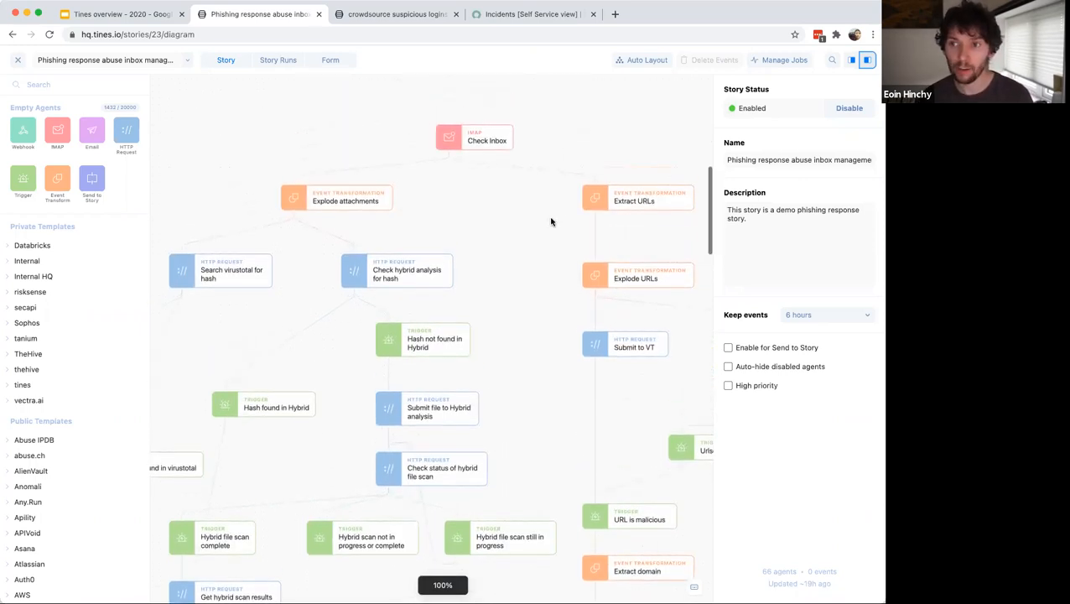
{"action": "scroll", "coordinate": [551, 222], "scroll_direction": "right", "scroll_amount": 3}
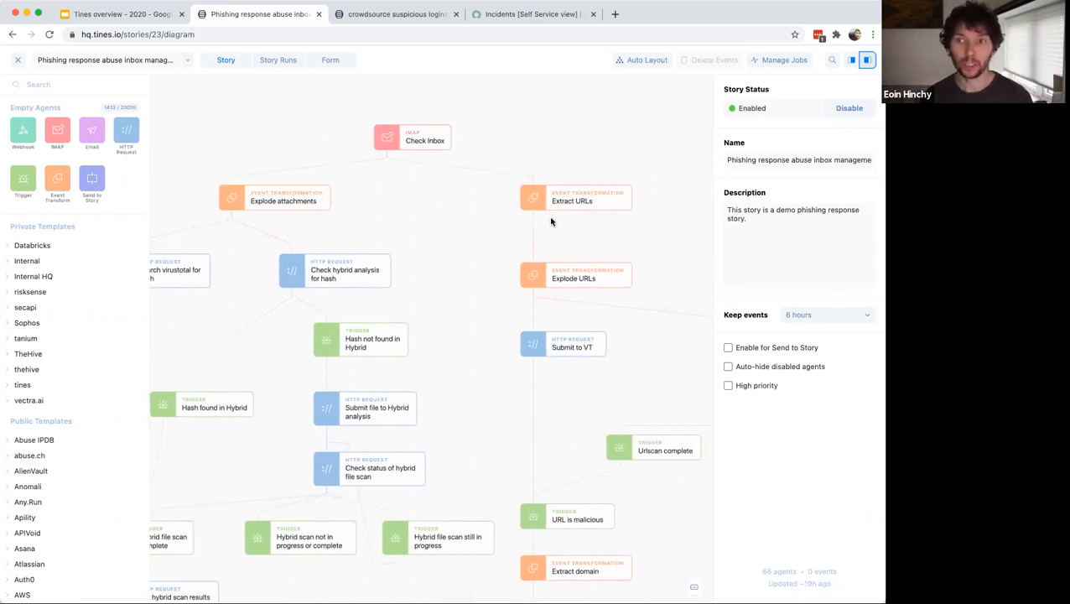
{"action": "left_click", "coordinate": [424, 145]}
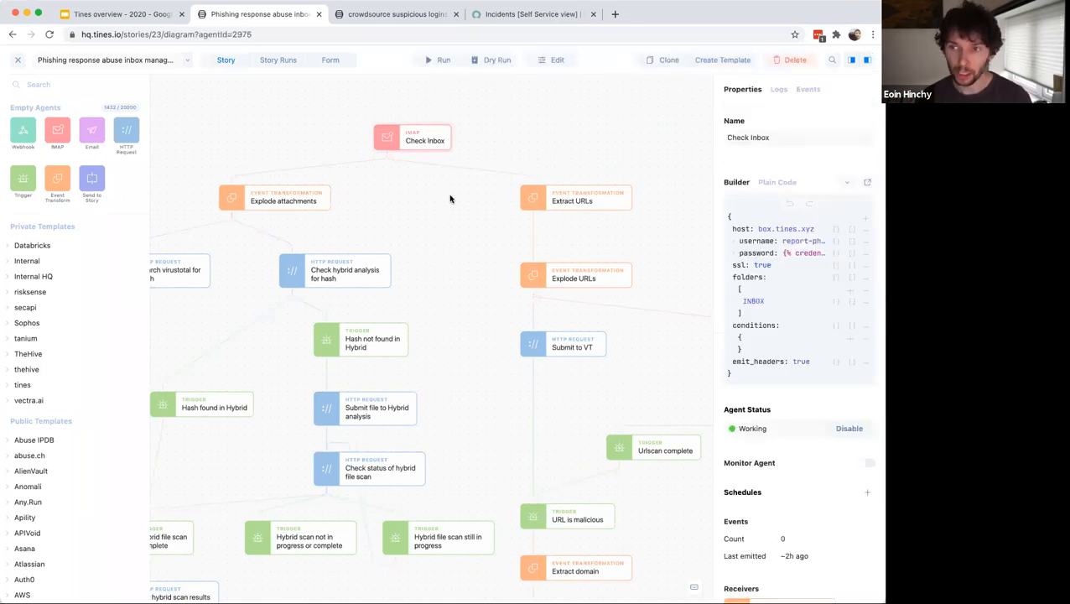
{"action": "left_click_drag", "start_coordinate": [450, 198], "coordinate": [403, 183]}
{"action": "left_click", "coordinate": [367, 124]}
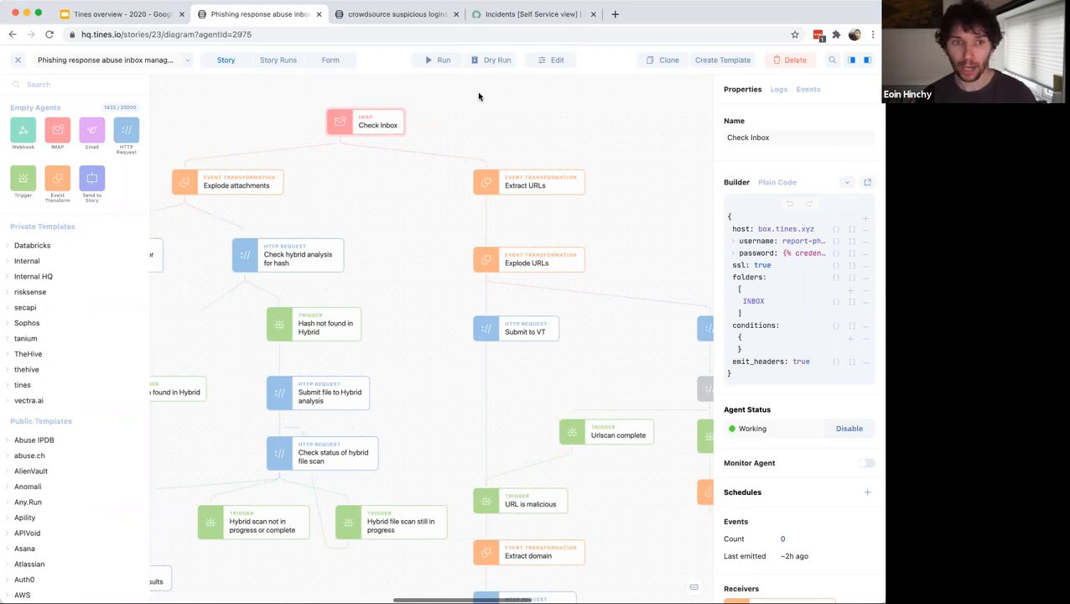
- Widen the Check Inbox properties, open the IMAP Agent documentation and highlight its introductory sentence
{"action": "left_click_drag", "start_coordinate": [710, 166], "coordinate": [624, 204]}
{"action": "left_click", "coordinate": [847, 182]}
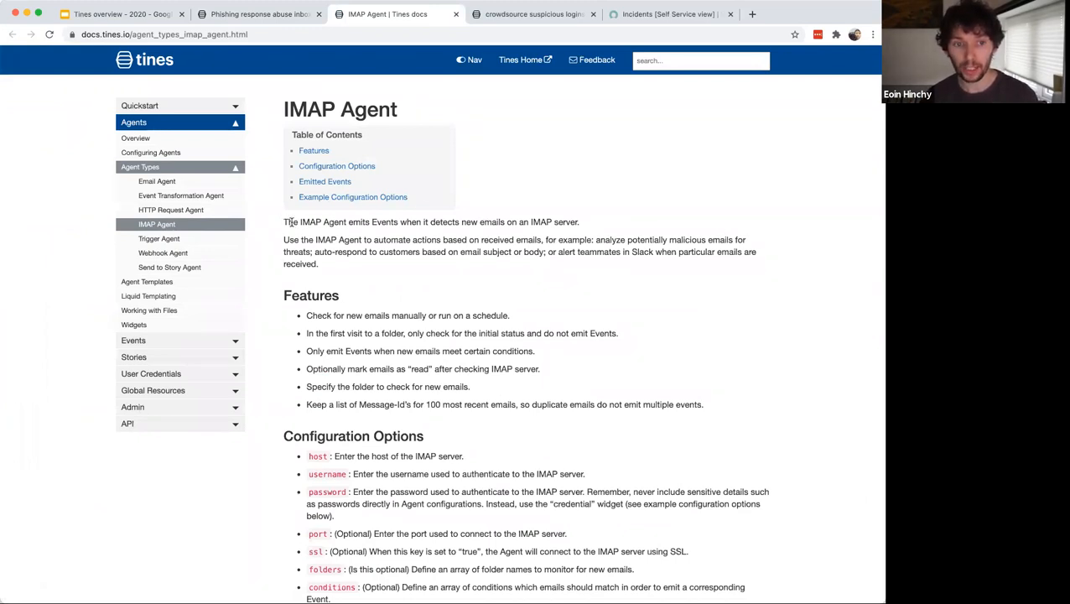
{"action": "left_click_drag", "start_coordinate": [289, 222], "coordinate": [632, 226]}
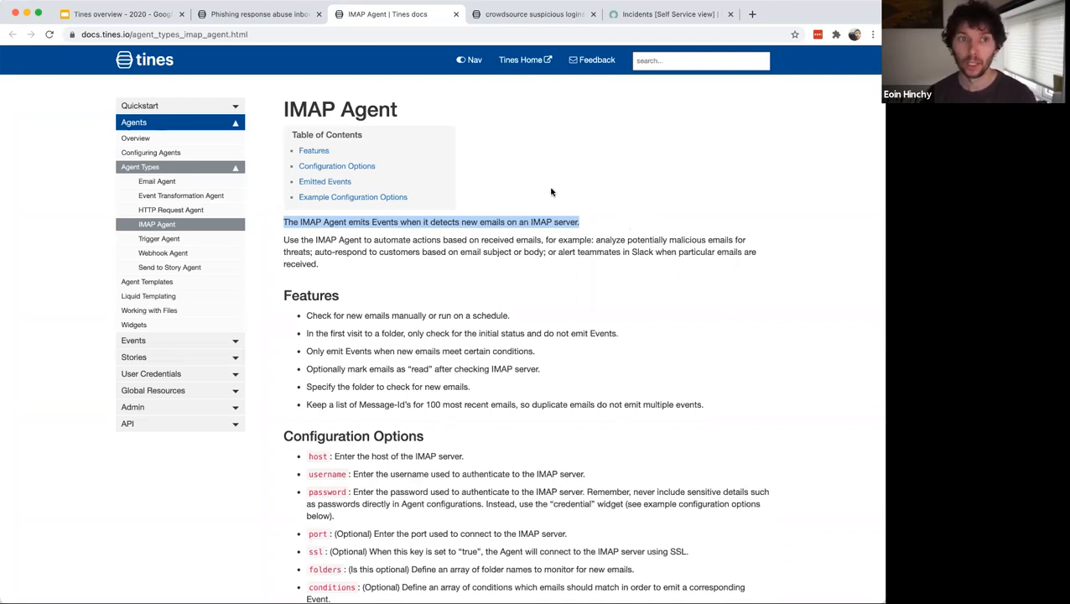
- Return to the story and review the configuration option help for the Check Inbox agent
{"action": "left_click", "coordinate": [273, 15]}
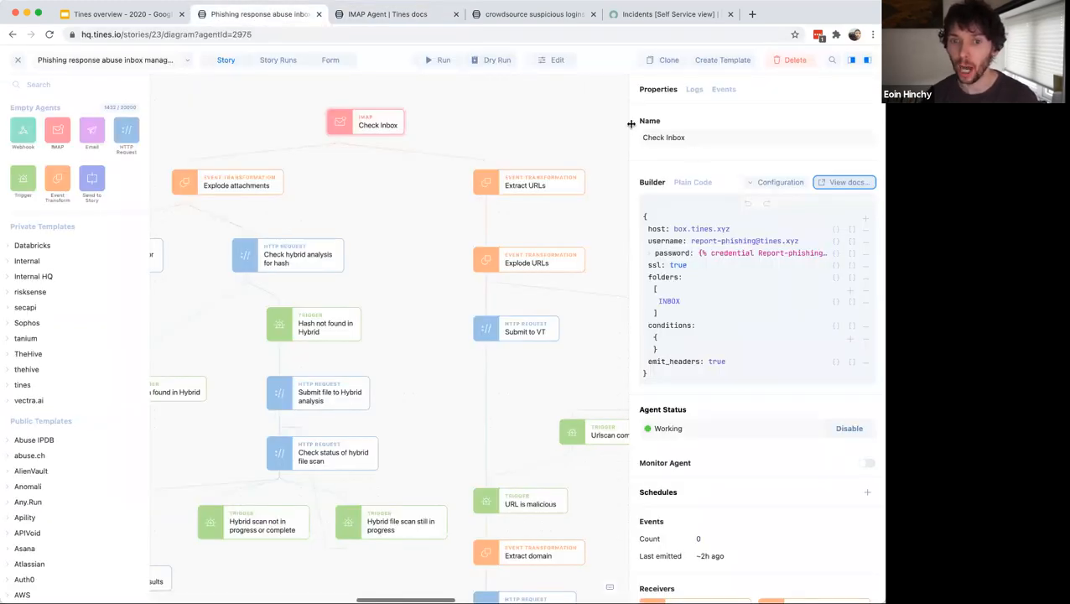
{"action": "left_click_drag", "start_coordinate": [571, 124], "coordinate": [570, 126]}
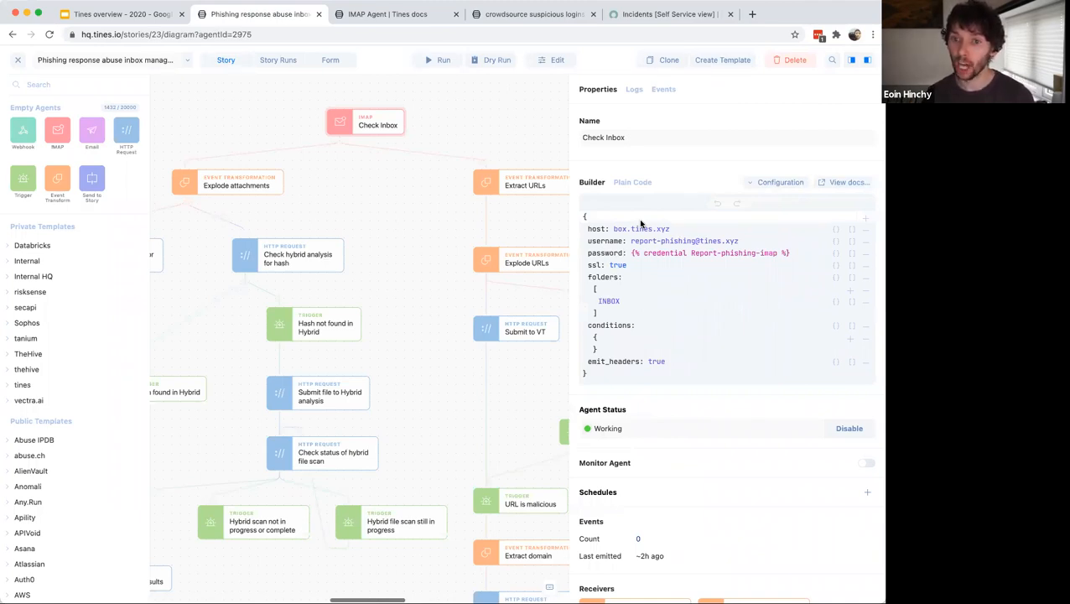
{"action": "left_click", "coordinate": [784, 182]}
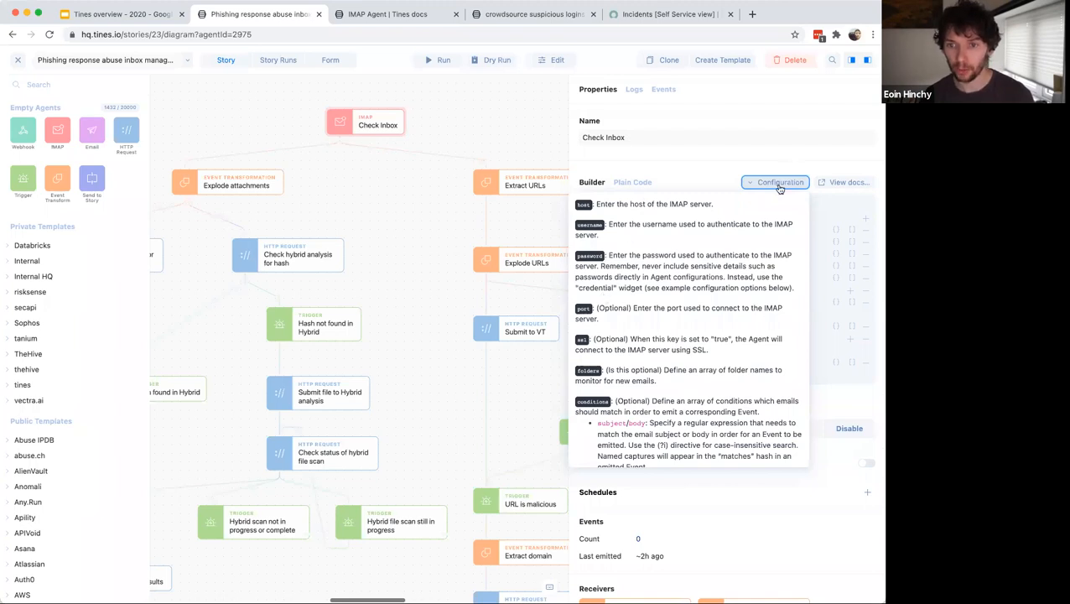
{"action": "left_click", "coordinate": [778, 189]}
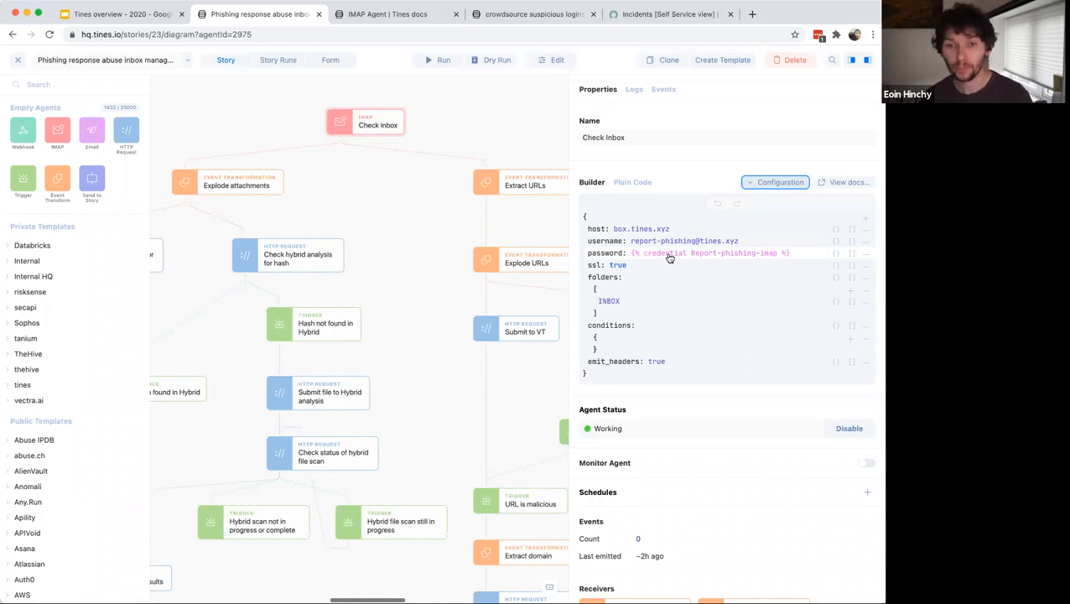
{"action": "left_click_drag", "start_coordinate": [567, 207], "coordinate": [748, 233]}
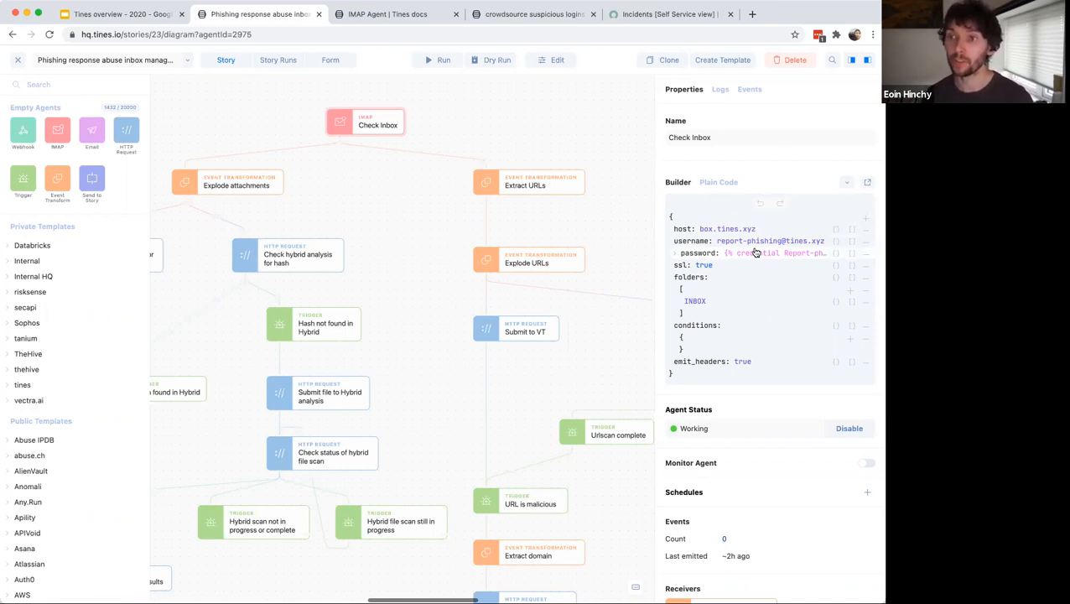
- Select the Extract URLs agent and open the Event Transformation Agent documentation at its features overview
{"action": "left_click", "coordinate": [366, 207]}
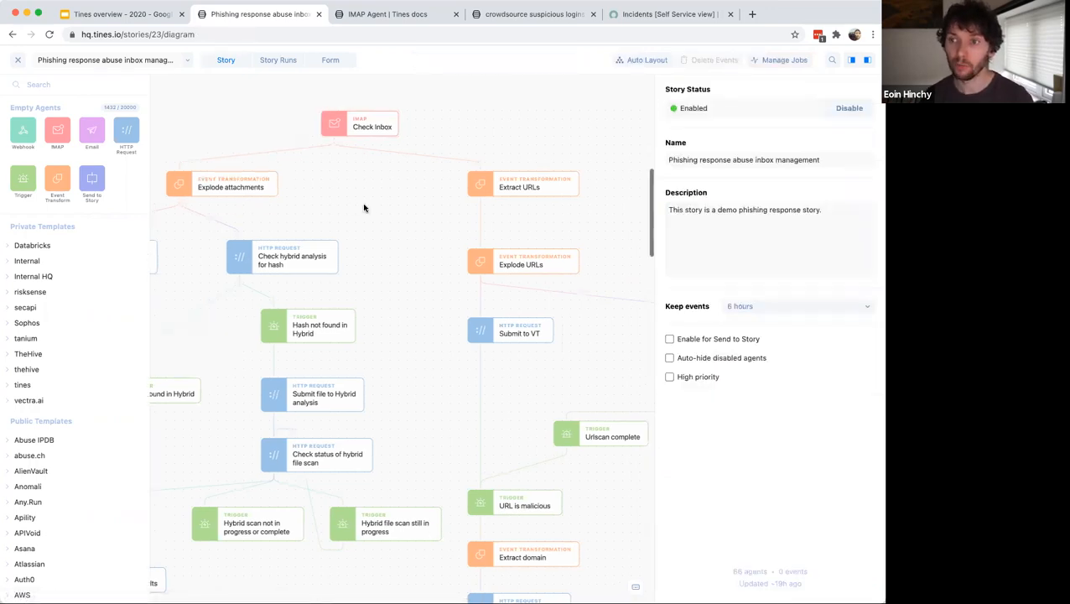
{"action": "left_click", "coordinate": [531, 182]}
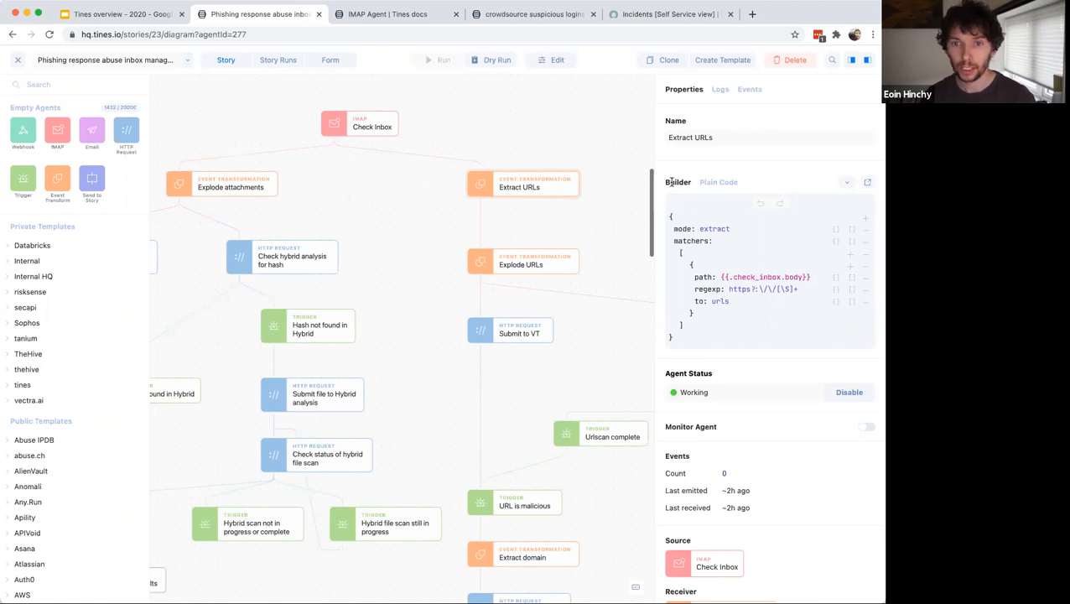
{"action": "left_click", "coordinate": [866, 182]}
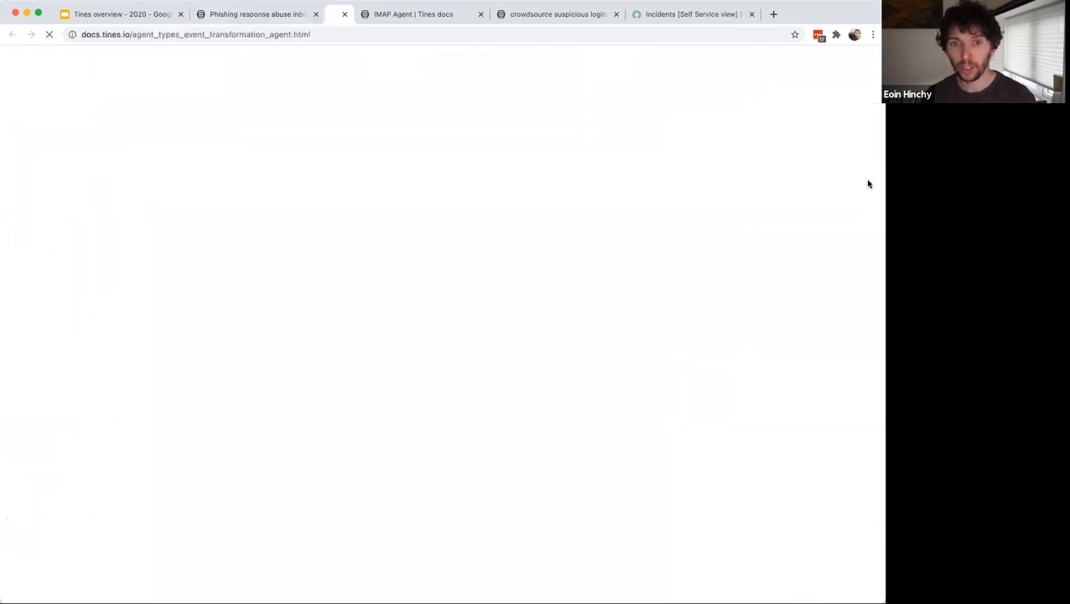
{"action": "scroll", "coordinate": [492, 236], "scroll_direction": "down", "scroll_amount": 5}
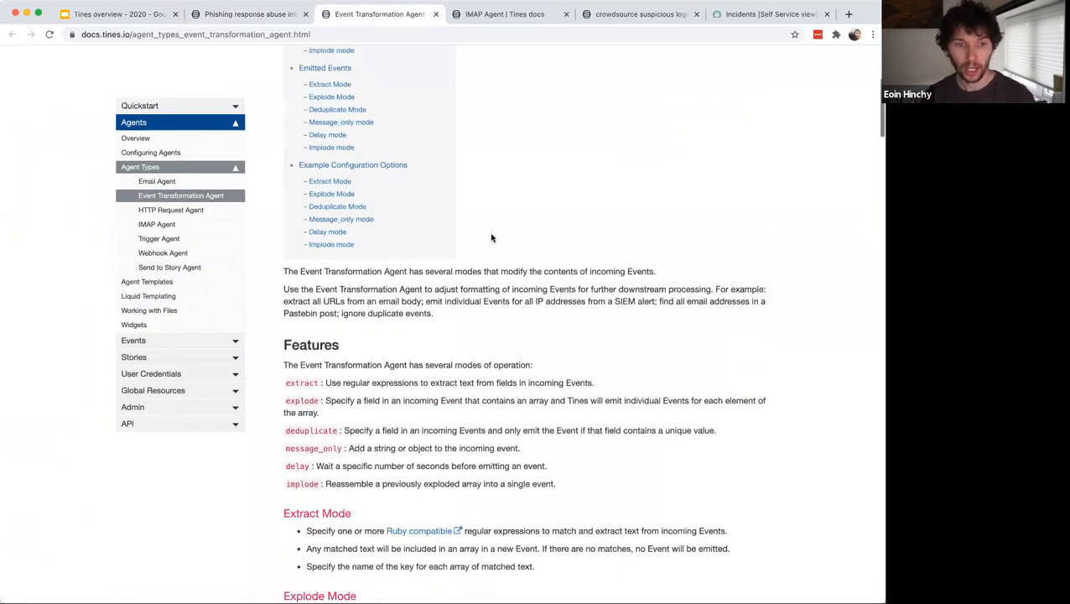
{"action": "scroll", "coordinate": [312, 126], "scroll_direction": "down", "scroll_amount": 2}
- Read the documentation's introductory sentence and the descriptions of the deduplicate, delay and extract modes, highlighting each
{"action": "left_click_drag", "start_coordinate": [299, 137], "coordinate": [677, 139]}
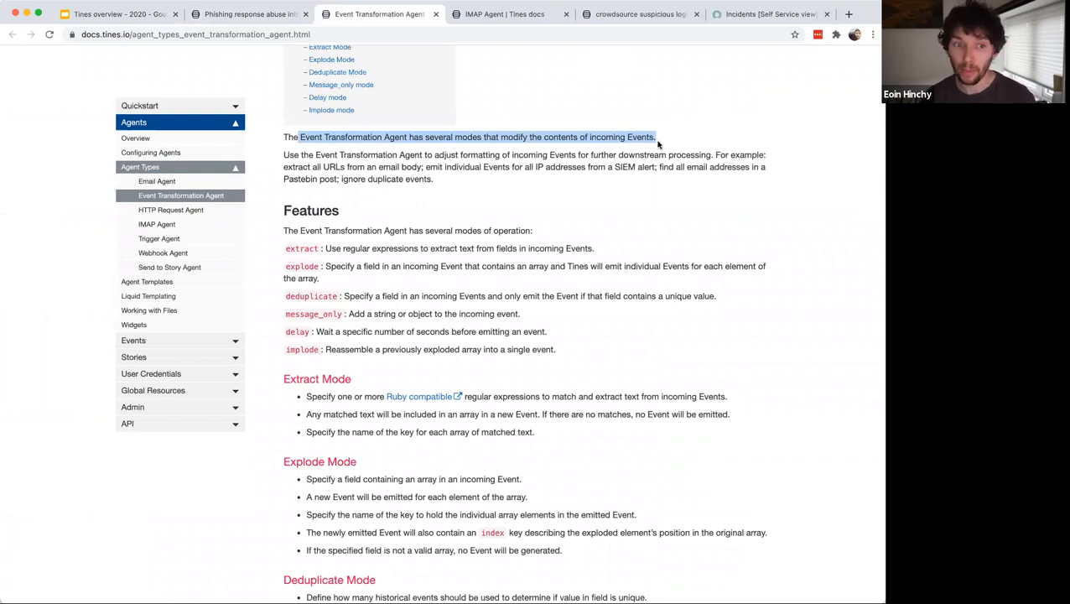
{"action": "triple_click", "coordinate": [441, 296]}
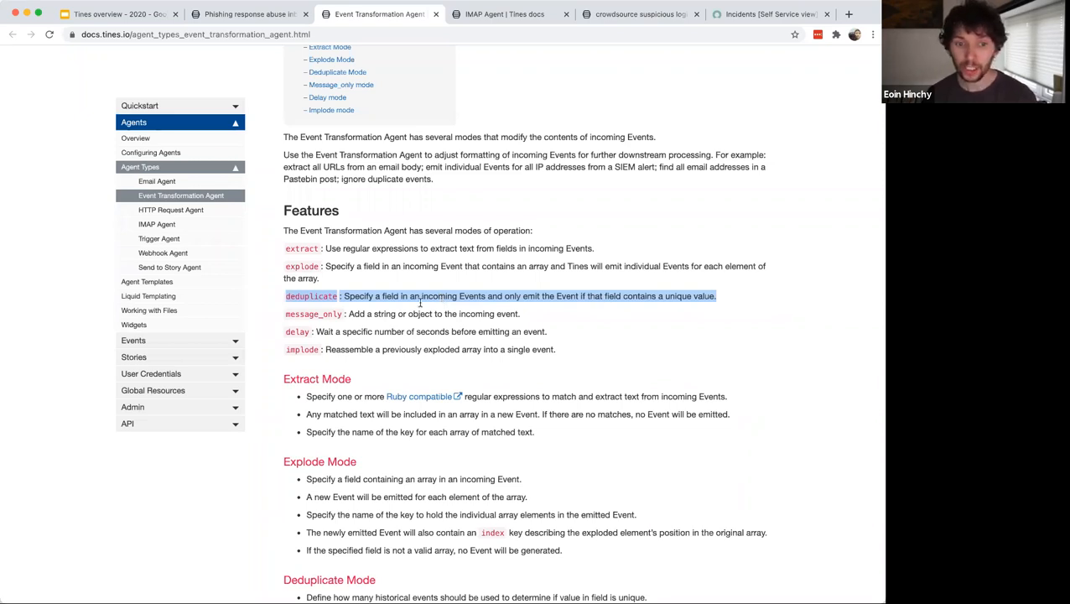
{"action": "triple_click", "coordinate": [366, 332]}
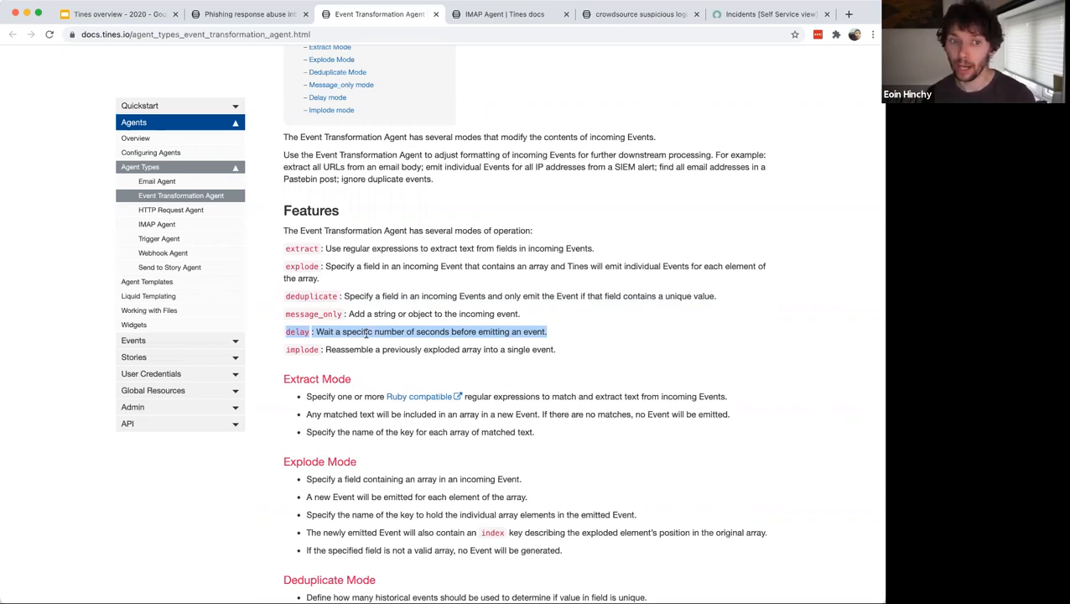
{"action": "double_click", "coordinate": [304, 247]}
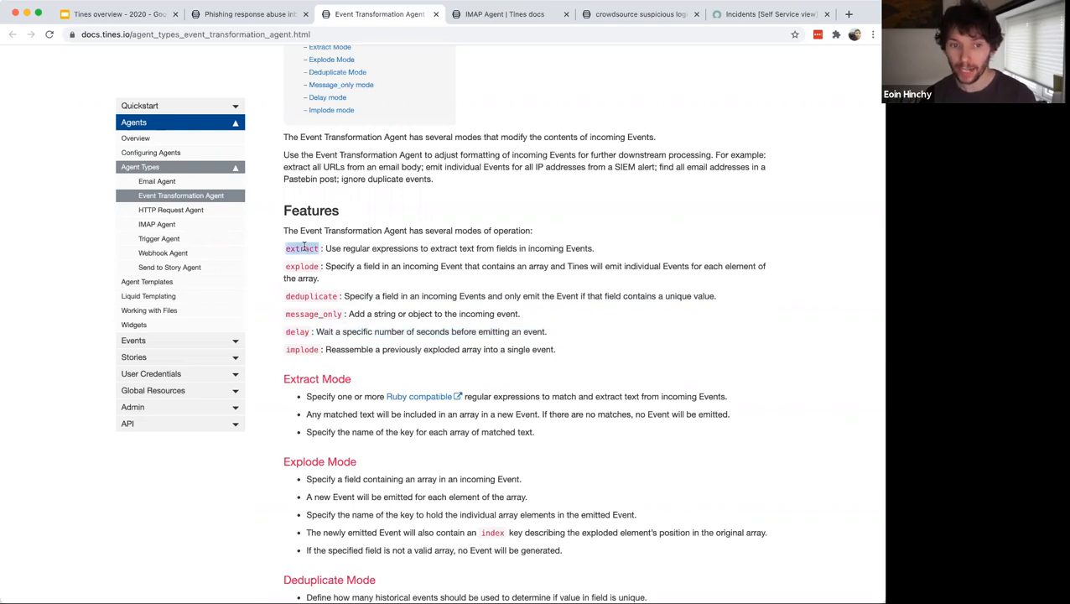
{"action": "left_click", "coordinate": [322, 248]}
{"action": "left_click_drag", "start_coordinate": [325, 248], "coordinate": [592, 249]}
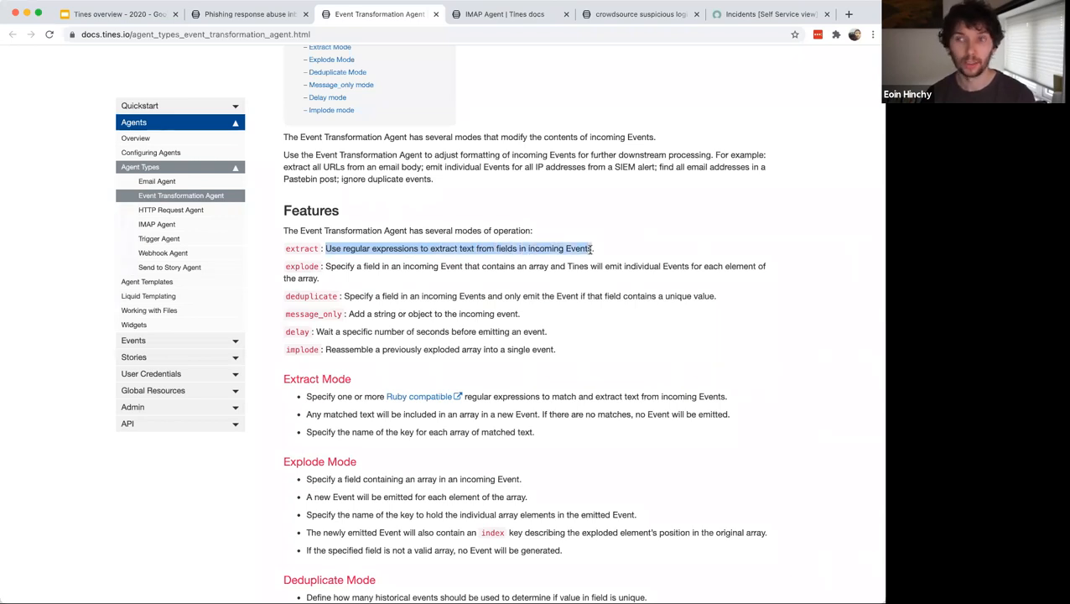
- Return to the story, add the "Extract IP Addresses Using Regex" template beside Extract URLs using the search "extract ip", and review its configuration
{"action": "left_click", "coordinate": [222, 17]}
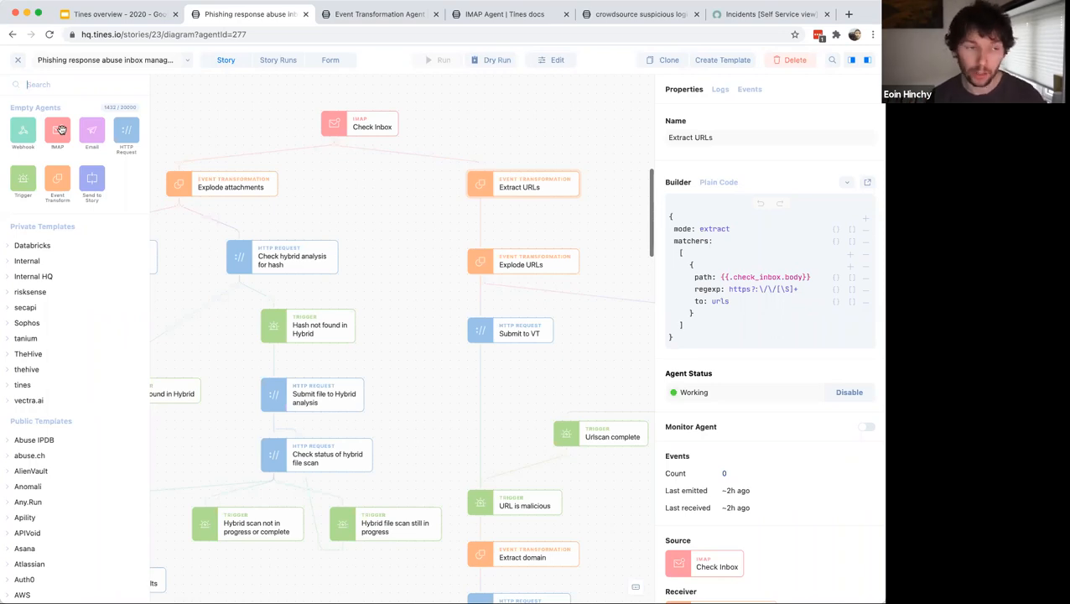
{"action": "type", "text": "ex"}
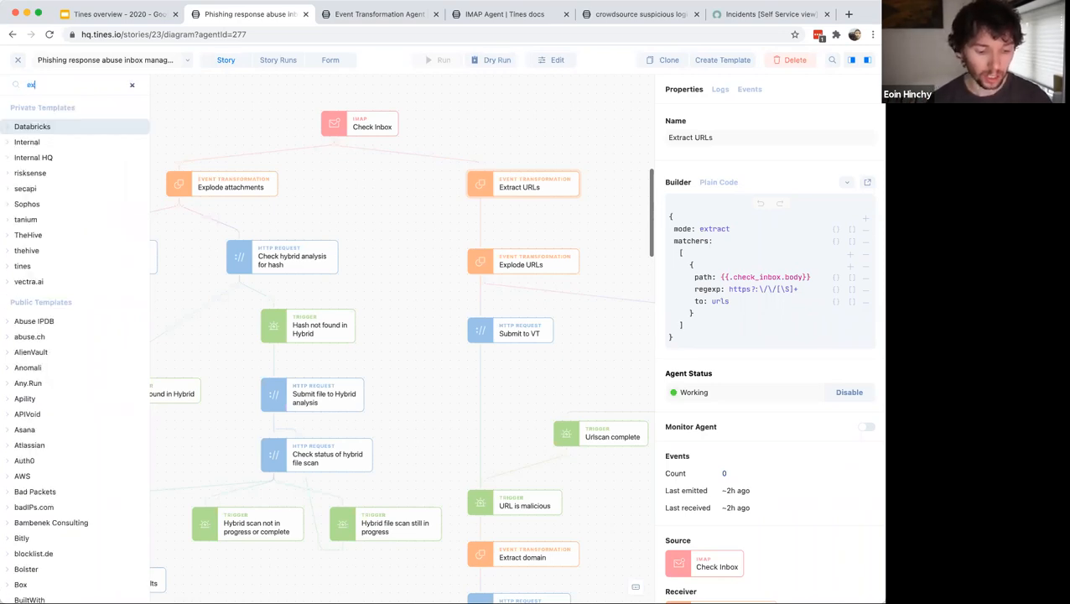
{"action": "type", "text": "tract ip"}
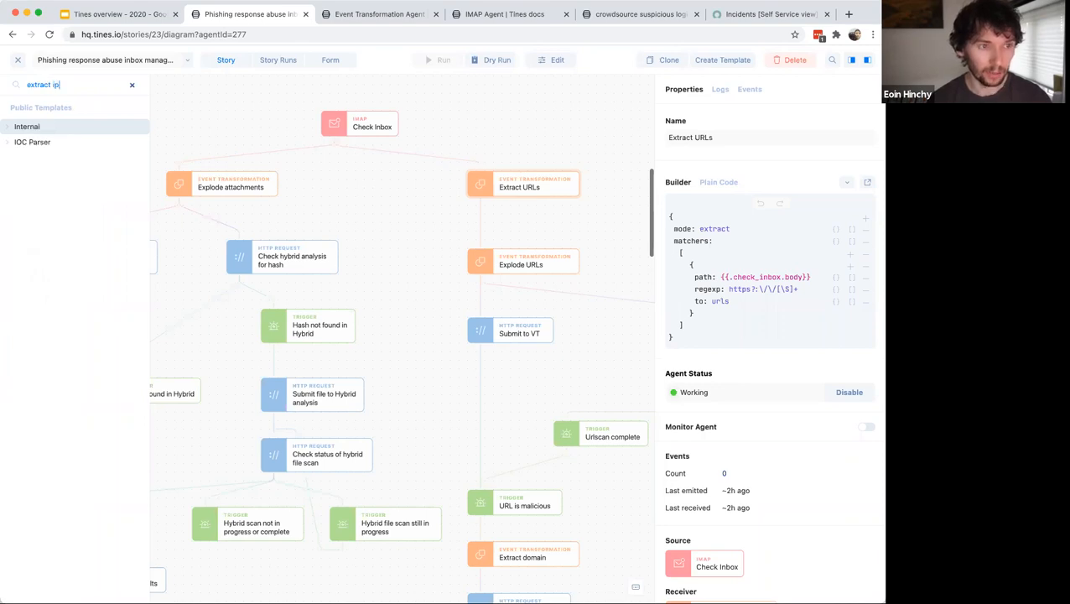
{"action": "left_click", "coordinate": [37, 127]}
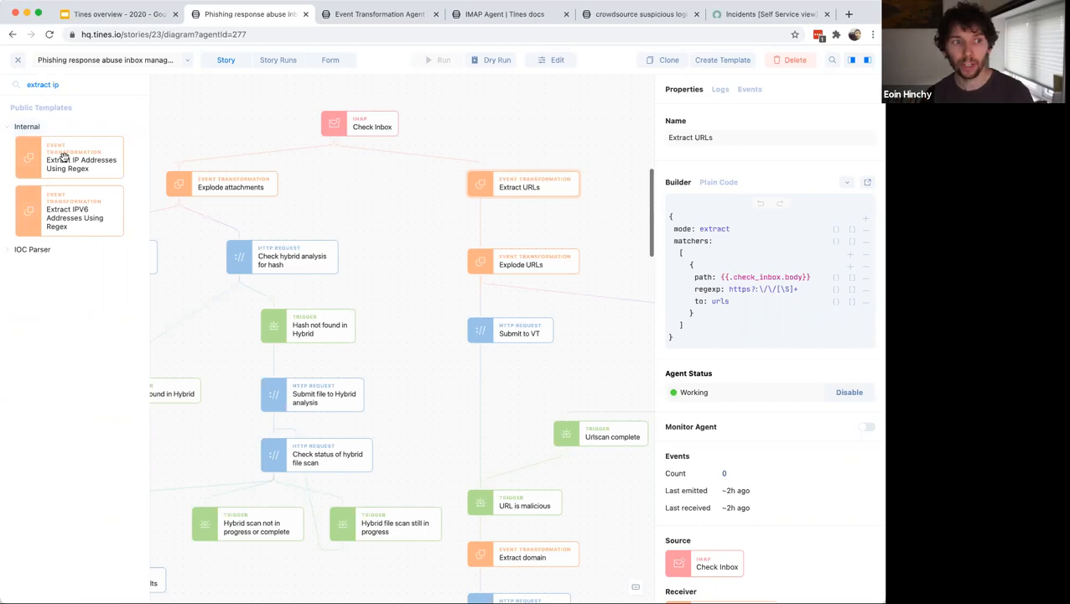
{"action": "mouse_move", "coordinate": [66, 164]}
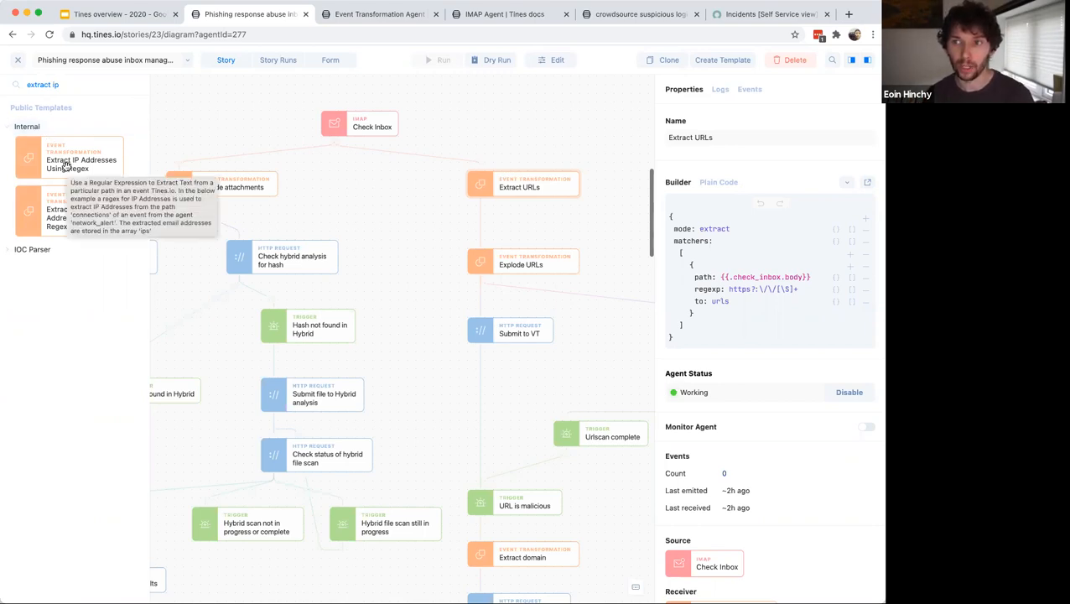
{"action": "left_click_drag", "start_coordinate": [66, 165], "coordinate": [637, 195]}
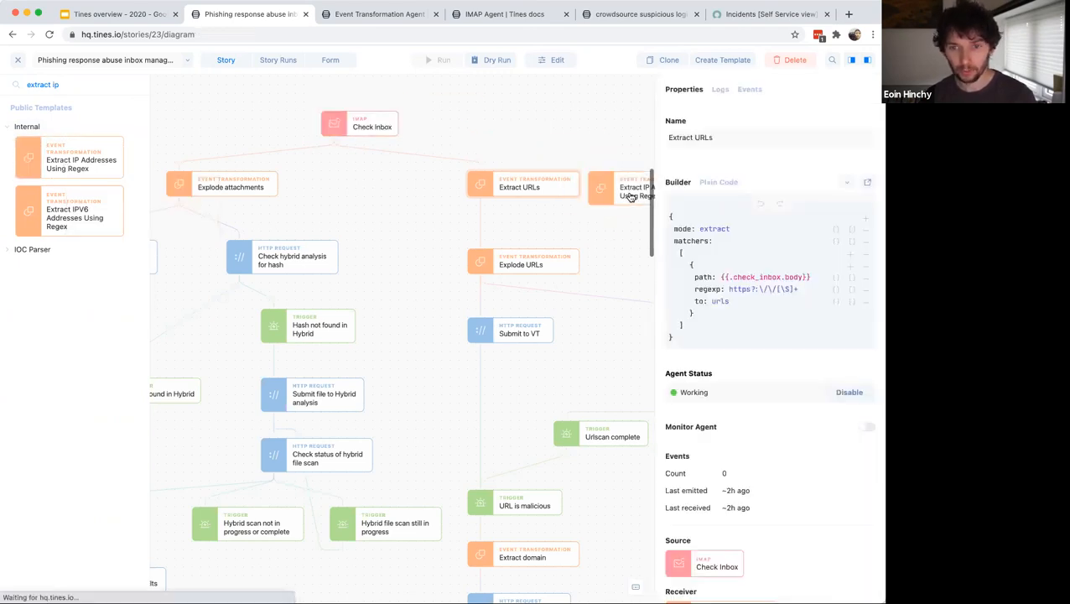
{"action": "left_click_drag", "start_coordinate": [650, 251], "coordinate": [468, 246]}
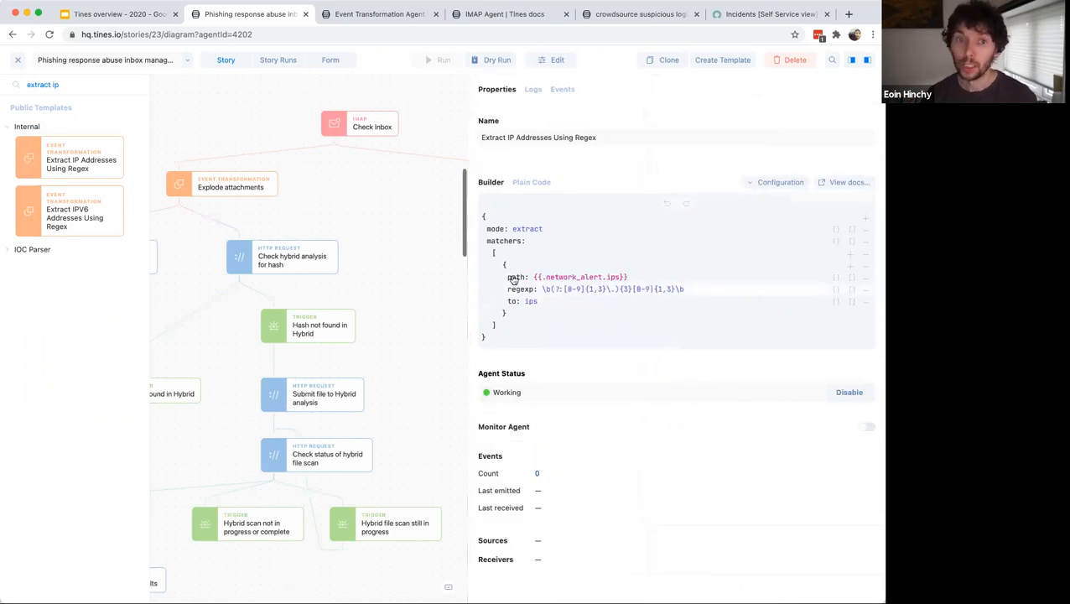
{"action": "left_click_drag", "start_coordinate": [548, 99], "coordinate": [761, 104]}
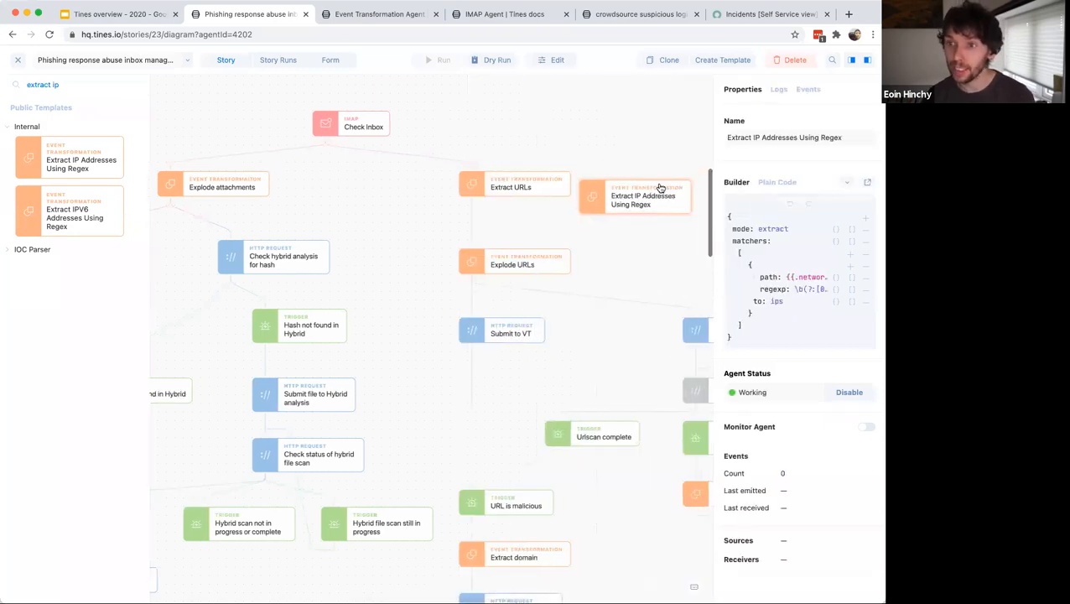
- Delete the Extract IP Addresses Using Regex agent from the story and clear the template search
{"action": "key", "text": "Delete"}
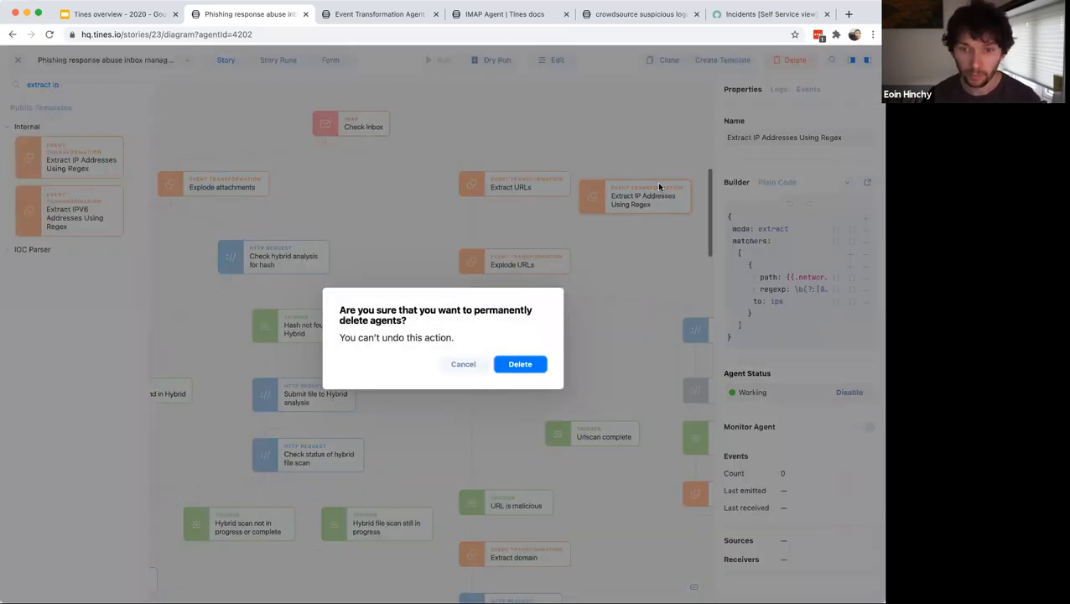
{"action": "key", "text": "Return"}
{"action": "scroll", "coordinate": [470, 180], "scroll_direction": "right", "scroll_amount": 3}
{"action": "scroll", "coordinate": [471, 179], "scroll_direction": "down", "scroll_amount": 1}
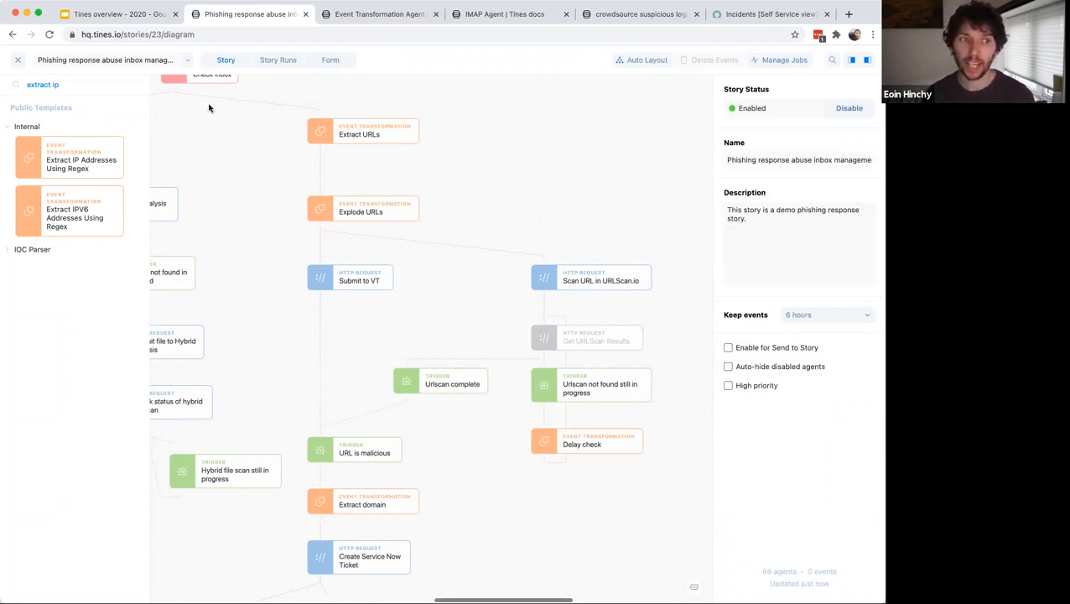
{"action": "left_click", "coordinate": [131, 87]}
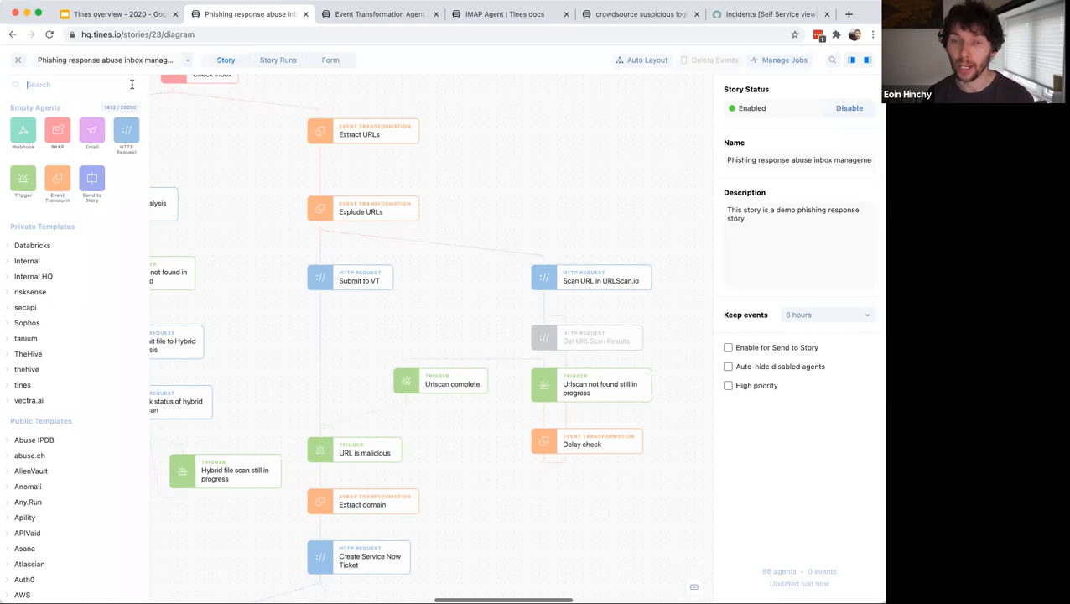
{"action": "left_click", "coordinate": [132, 84]}
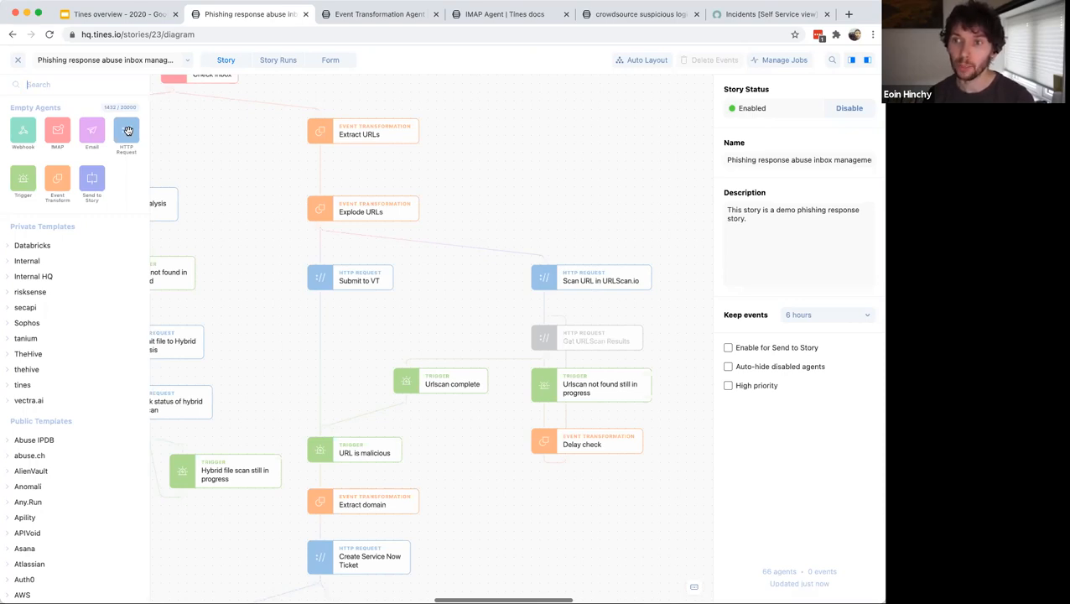
- Review the configurations of the Submit to VT and Scan URL in URLScan.io agents in widened properties
{"action": "scroll", "coordinate": [353, 224], "scroll_direction": "right", "scroll_amount": 5}
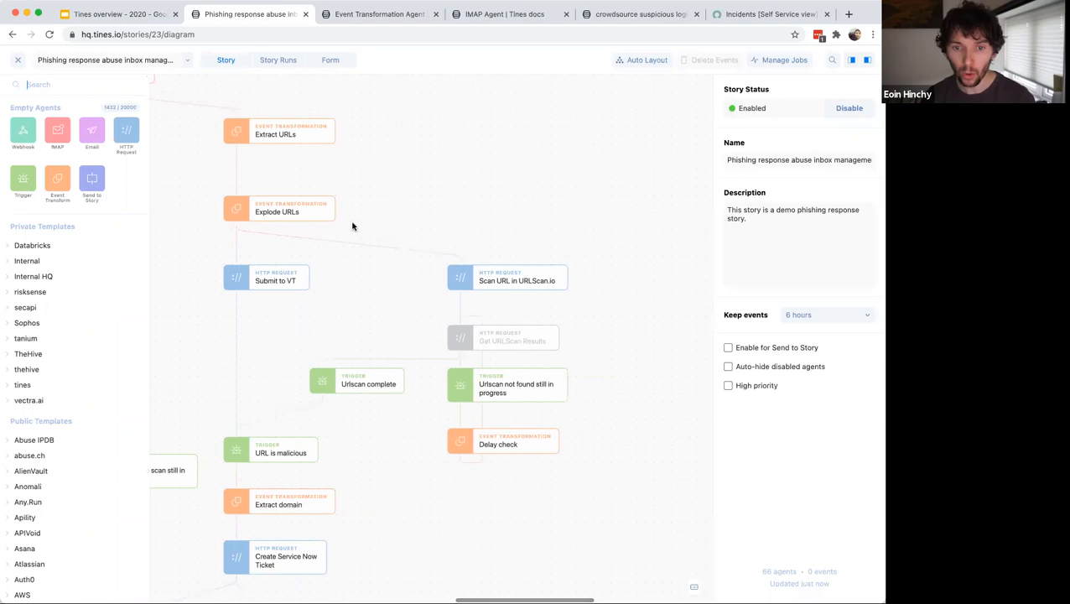
{"action": "left_click", "coordinate": [291, 284]}
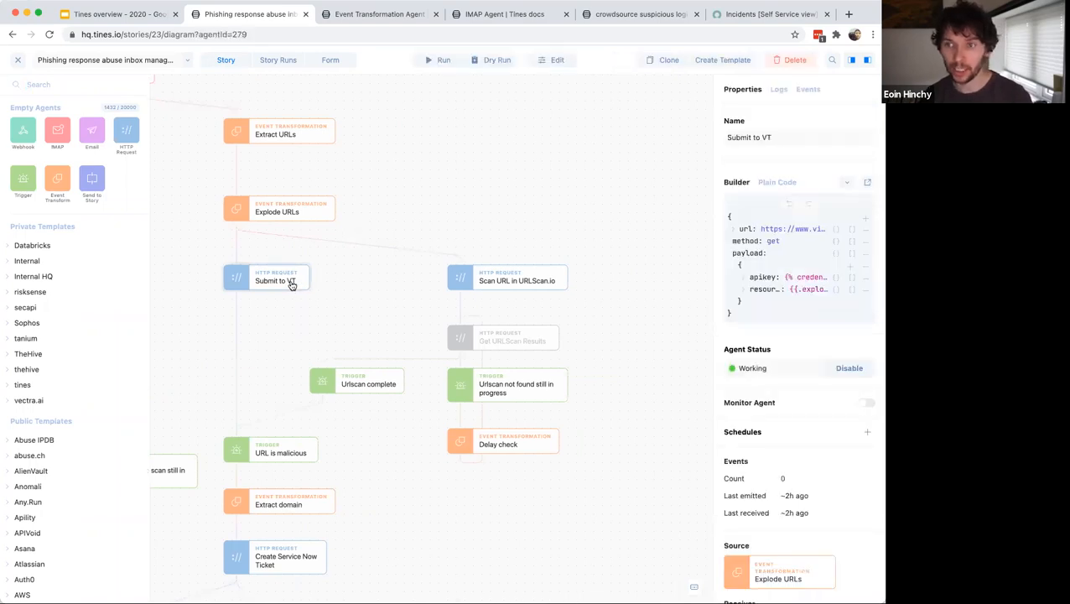
{"action": "left_click_drag", "start_coordinate": [712, 113], "coordinate": [439, 125]}
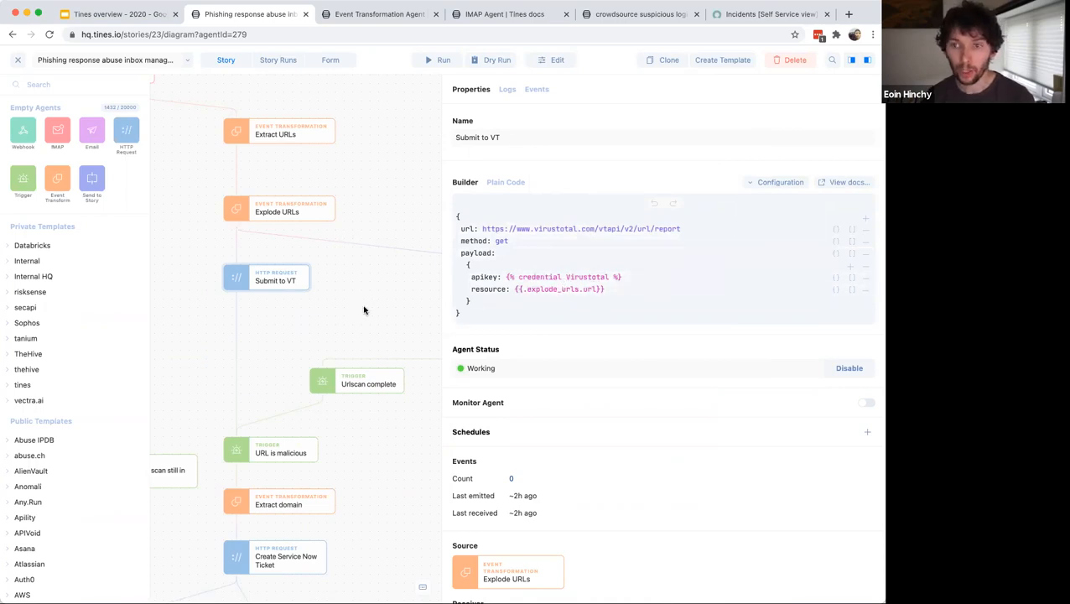
{"action": "scroll", "coordinate": [364, 310], "scroll_direction": "right", "scroll_amount": 4}
{"action": "scroll", "coordinate": [365, 310], "scroll_direction": "right", "scroll_amount": 6}
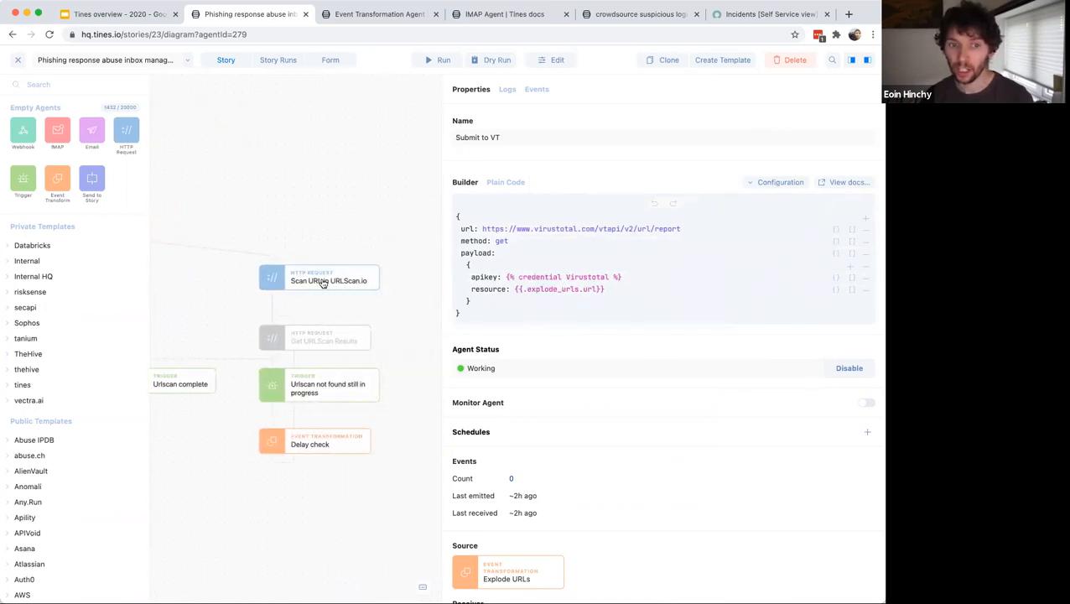
{"action": "left_click", "coordinate": [322, 282]}
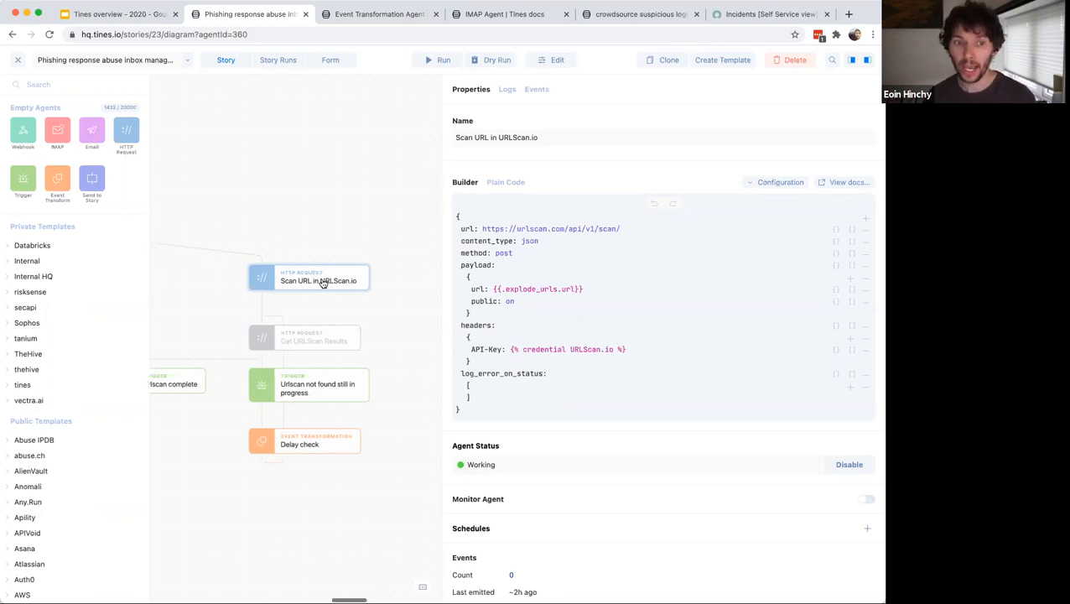
- Add an empty HTTP Request agent beside Scan URL in URLScan.io and, using the search "recorded future url", the Search for a URL in Recorded Future template above it
{"action": "scroll", "coordinate": [324, 282], "scroll_direction": "right", "scroll_amount": 3}
{"action": "left_click_drag", "start_coordinate": [127, 130], "coordinate": [362, 276]}
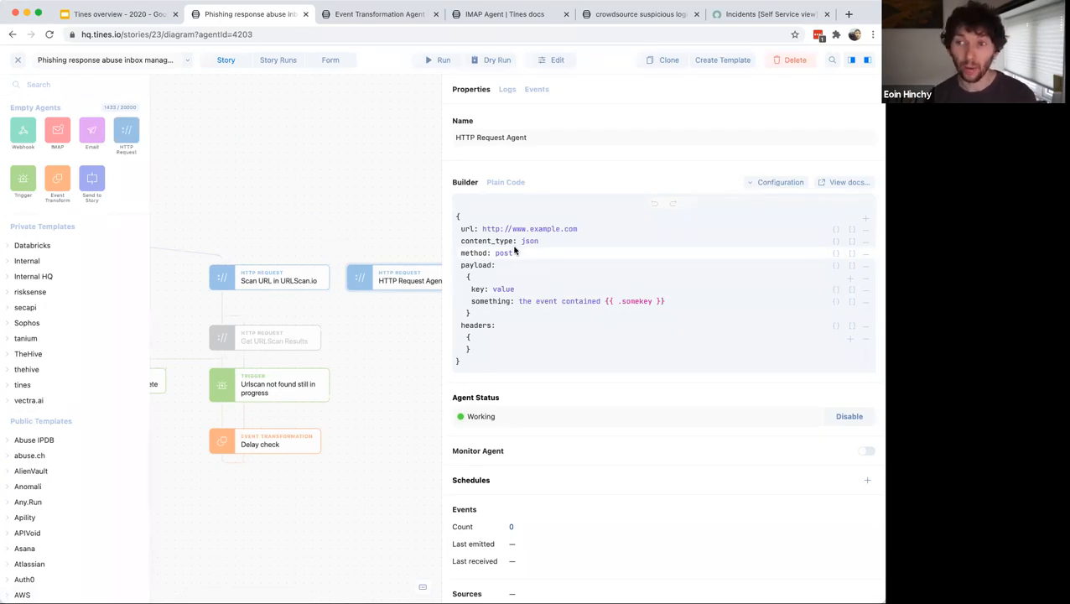
{"action": "left_click", "coordinate": [58, 82]}
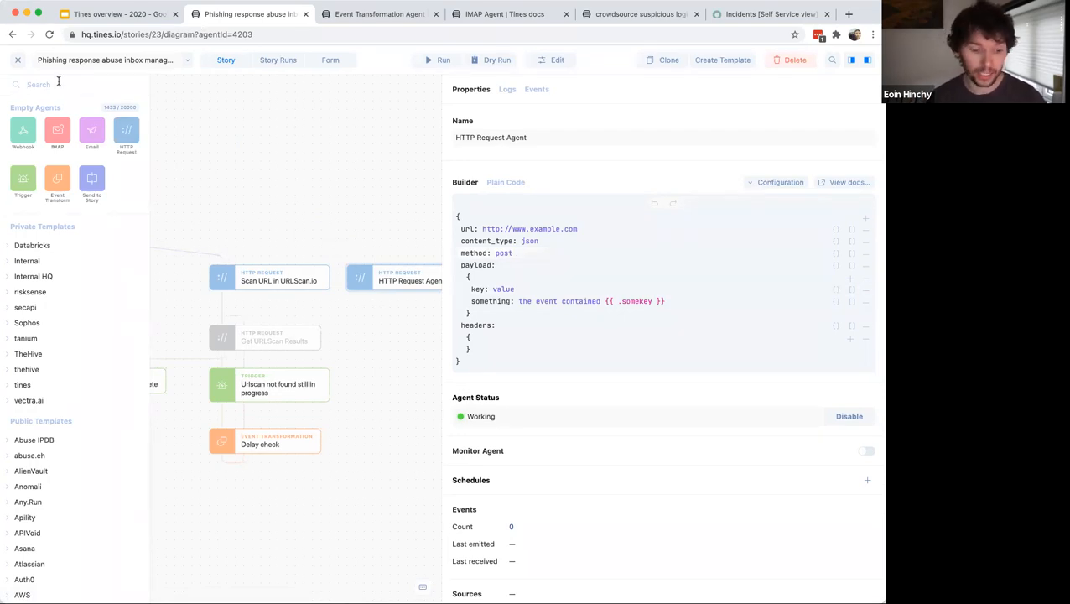
{"action": "type", "text": "recorded future "}
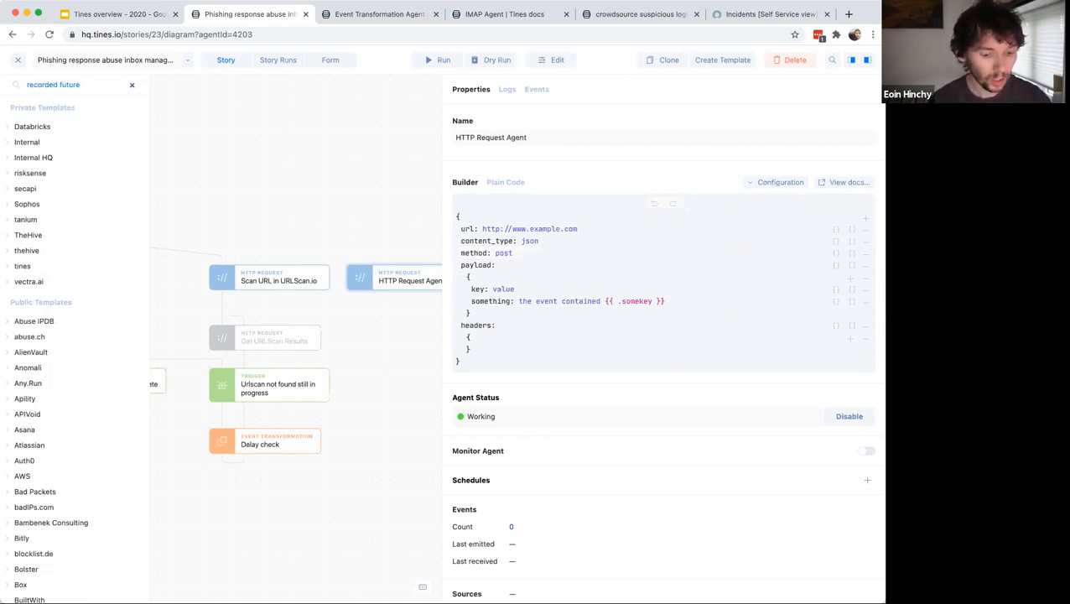
{"action": "type", "text": "url"}
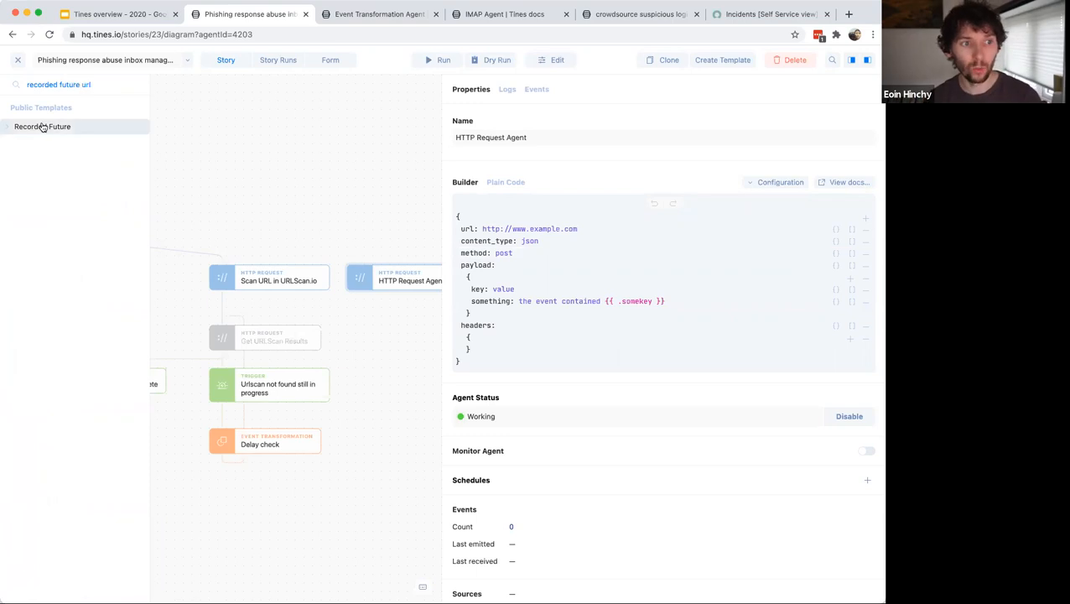
{"action": "left_click", "coordinate": [43, 127]}
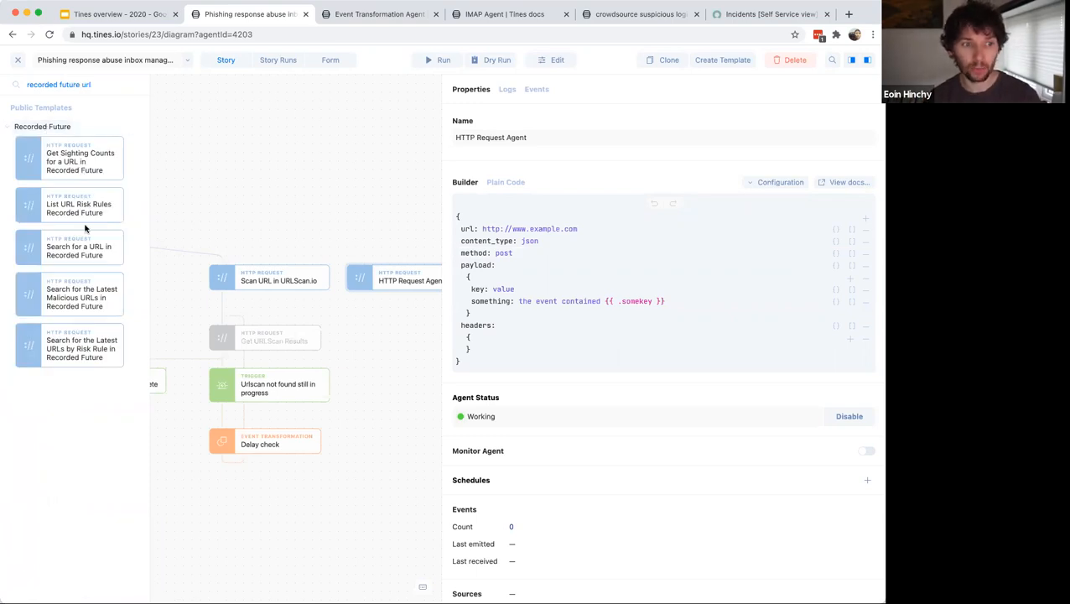
{"action": "left_click_drag", "start_coordinate": [57, 248], "coordinate": [260, 217]}
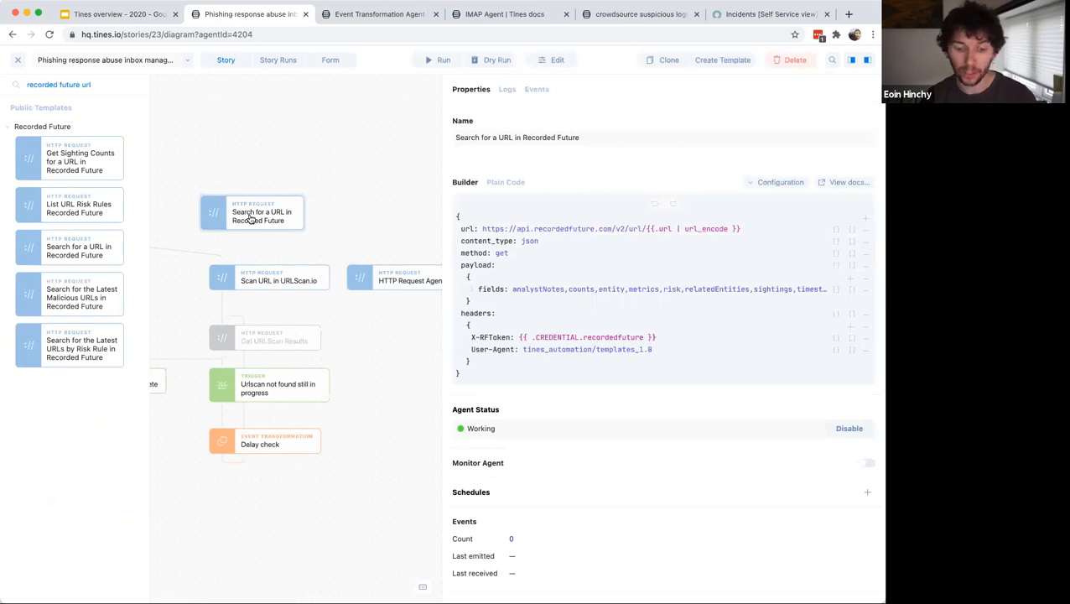
- Delete the Search for a URL in Recorded Future agent and the empty HTTP Request Agent, and clear the template search
{"action": "key", "text": "Delete"}
{"action": "key", "text": "Return"}
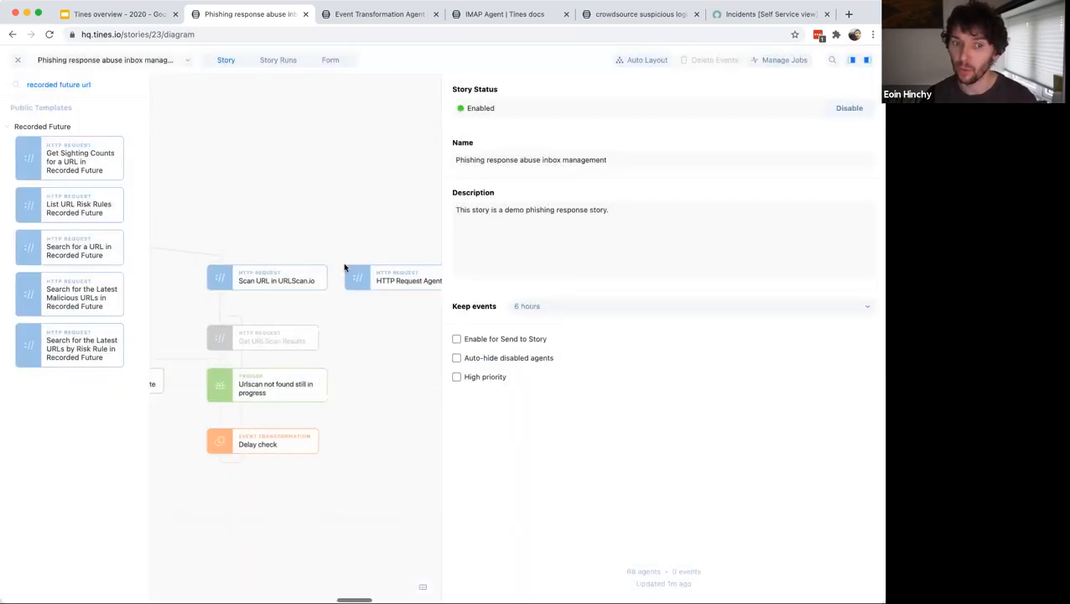
{"action": "left_click", "coordinate": [385, 280]}
{"action": "key", "text": "Delete"}
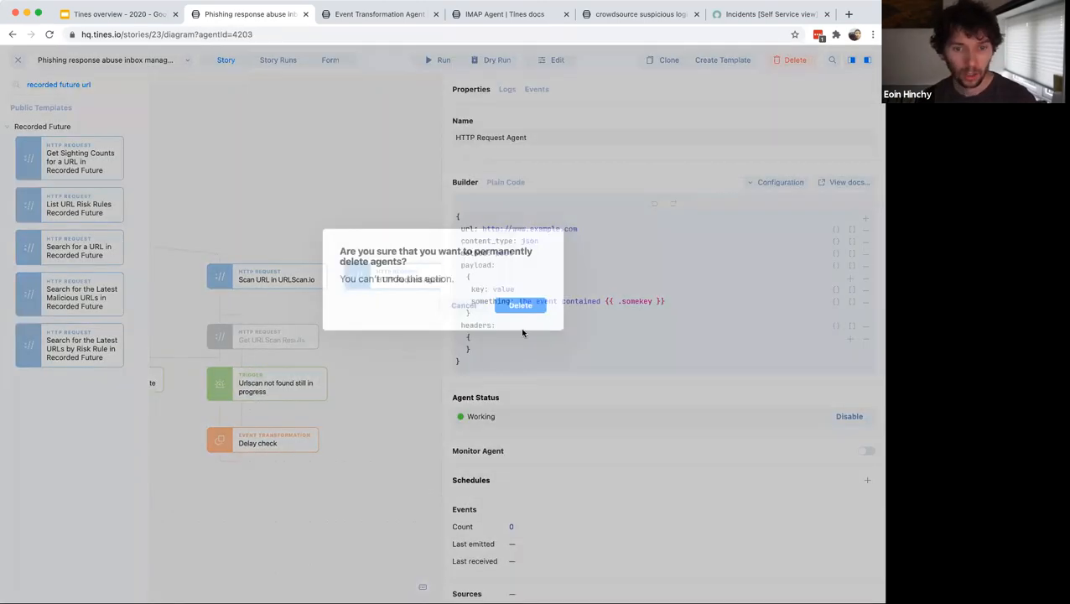
{"action": "left_click", "coordinate": [499, 360]}
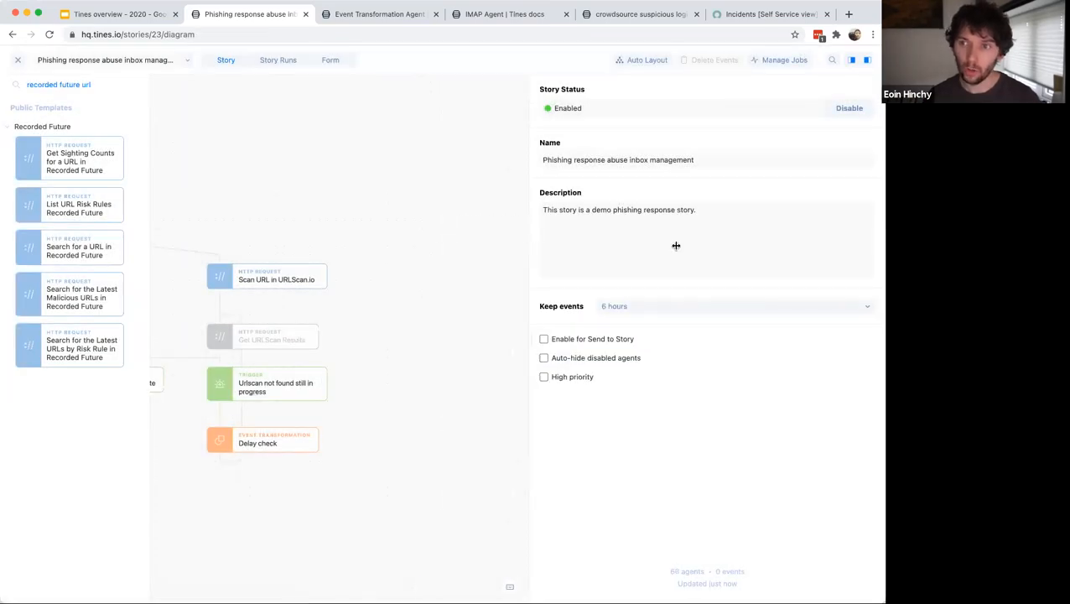
{"action": "left_click_drag", "start_coordinate": [248, 515], "coordinate": [463, 419]}
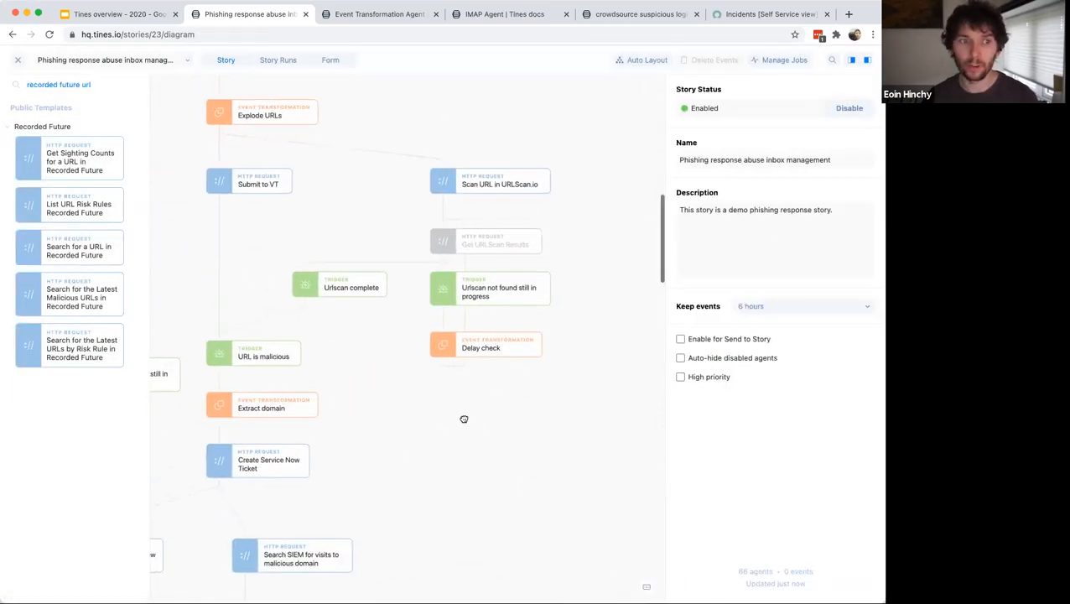
{"action": "left_click", "coordinate": [132, 84]}
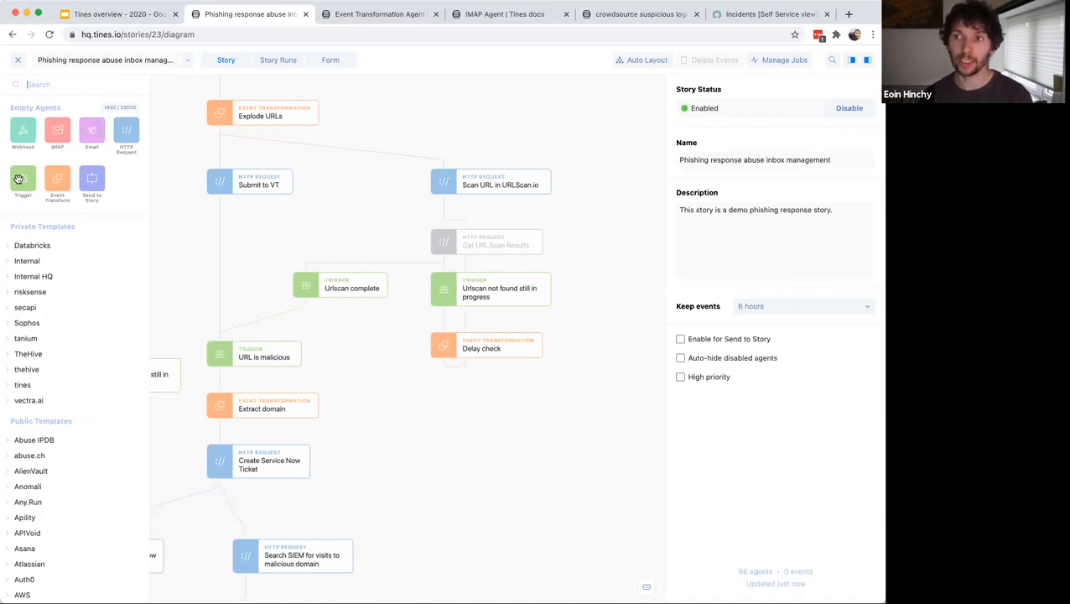
- Examine the URL is malicious trigger's rules in widened properties, as plain code and in the builder
{"action": "left_click", "coordinate": [262, 359]}
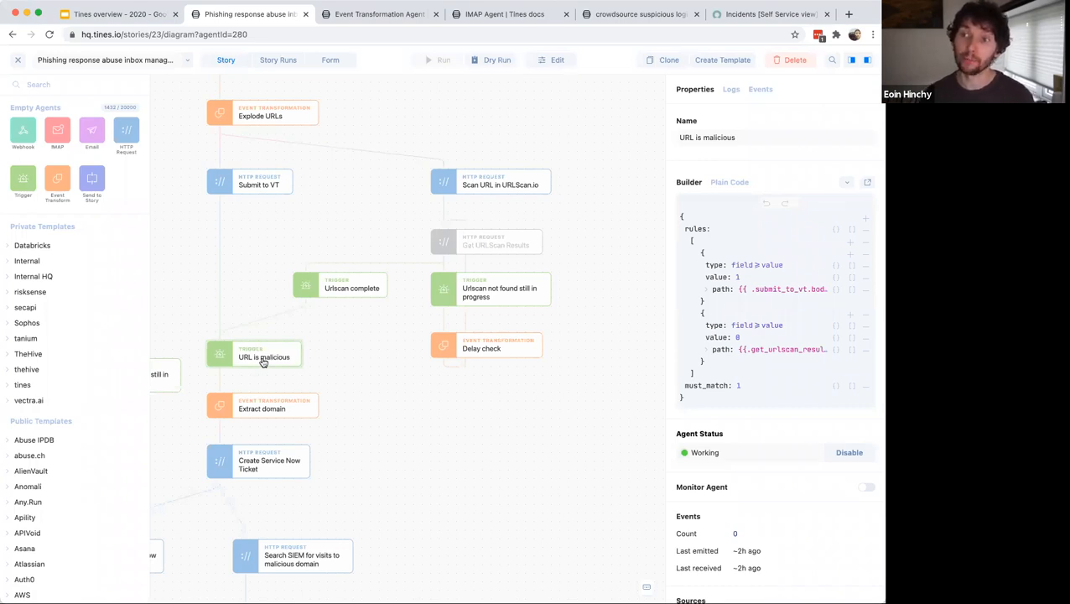
{"action": "left_click_drag", "start_coordinate": [664, 271], "coordinate": [582, 274]}
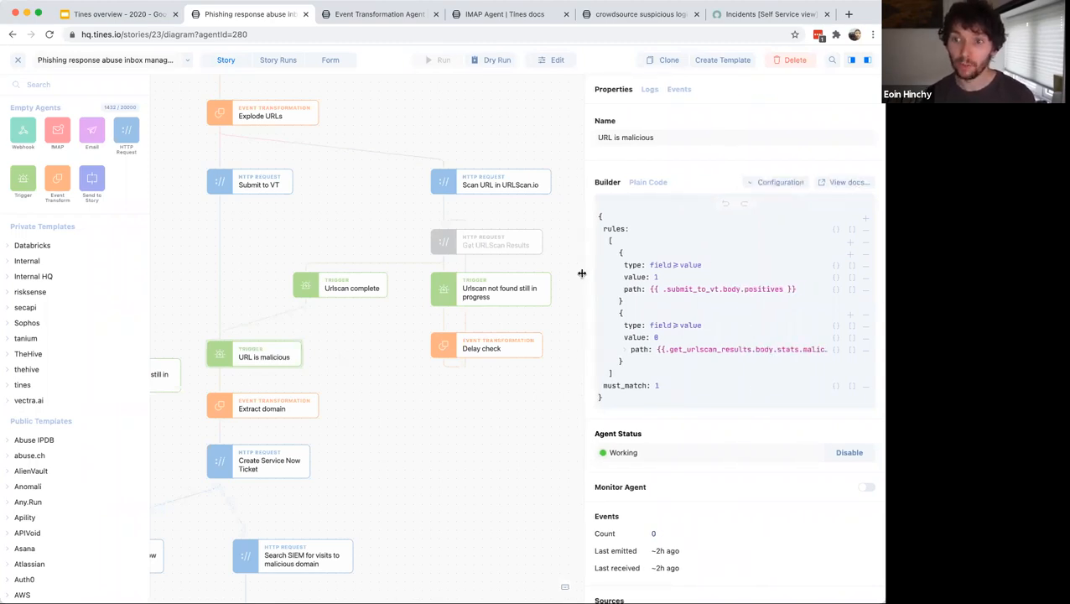
{"action": "left_click", "coordinate": [646, 183]}
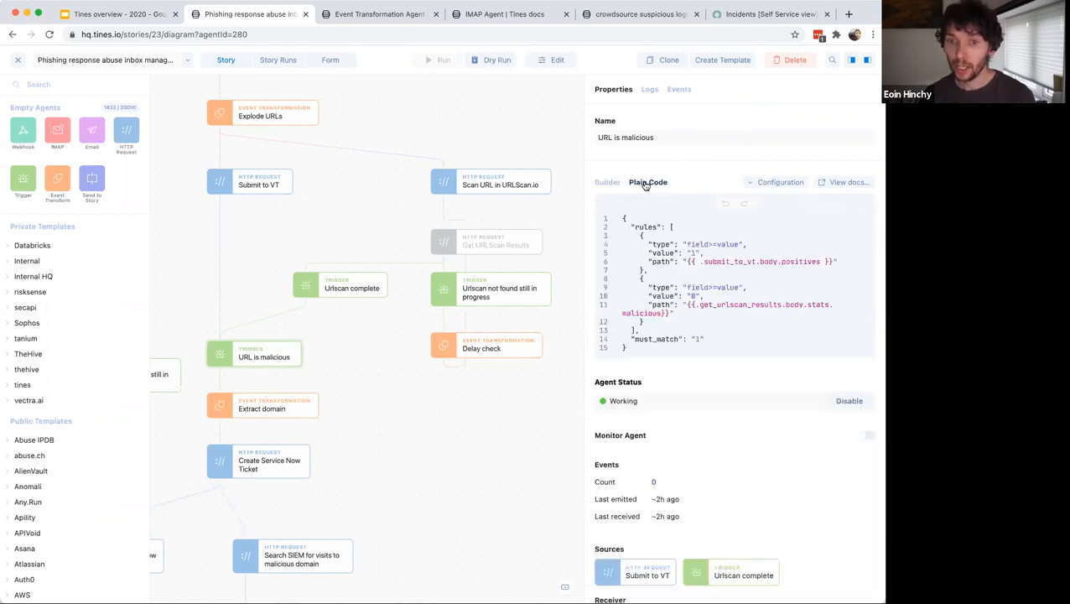
{"action": "left_click_drag", "start_coordinate": [632, 354], "coordinate": [619, 207]}
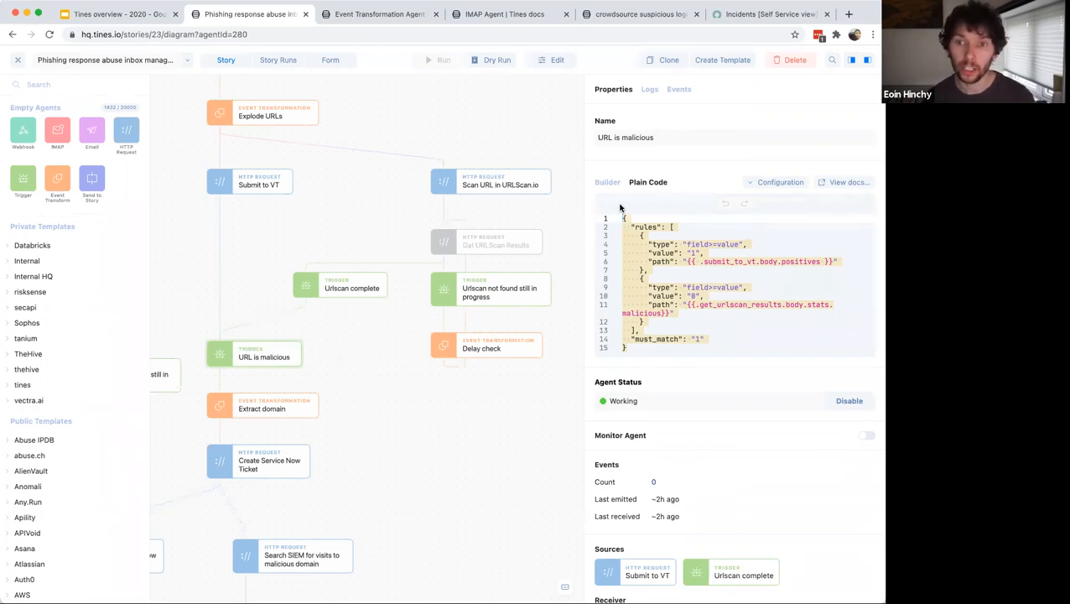
{"action": "left_click", "coordinate": [605, 183]}
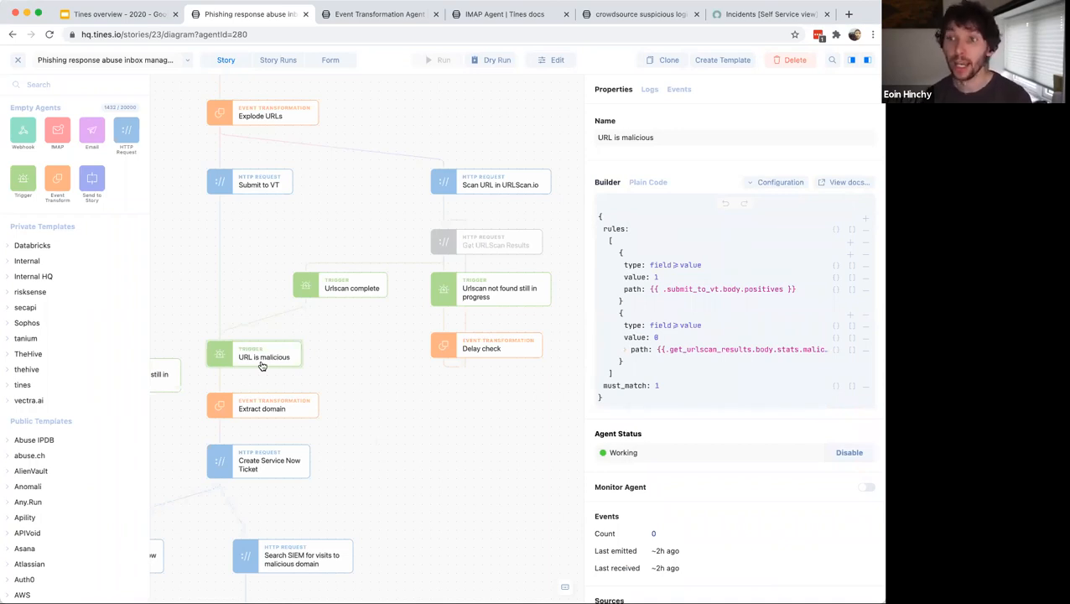
- Deselect the trigger and examine the agents downstream of Create Service Now Ticket in the story
{"action": "left_click", "coordinate": [317, 495]}
{"action": "scroll", "coordinate": [435, 270], "scroll_direction": "down", "scroll_amount": 5}
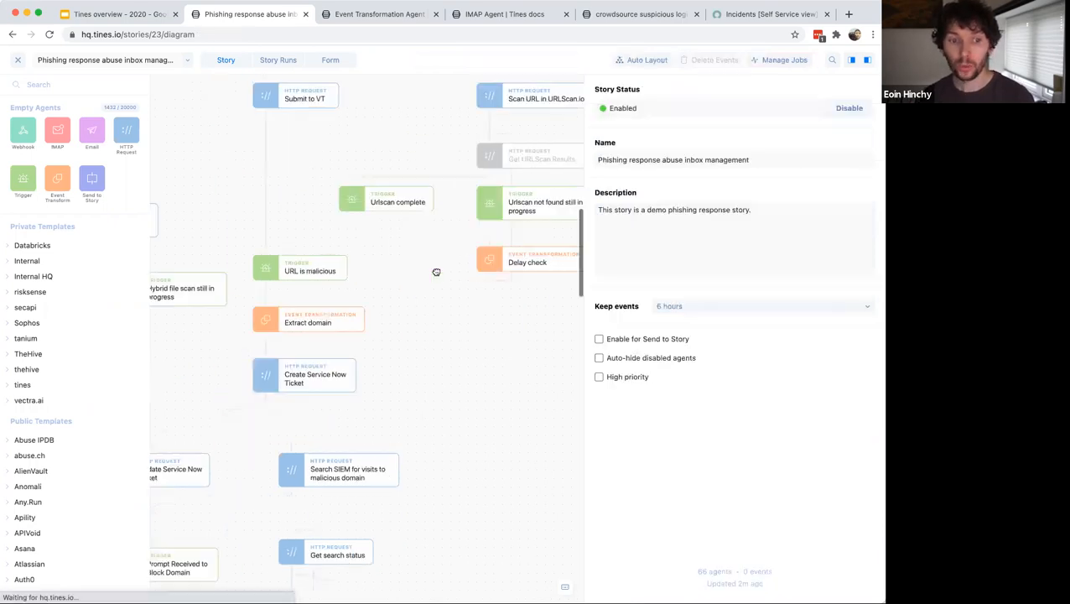
{"action": "scroll", "coordinate": [419, 209], "scroll_direction": "down", "scroll_amount": 2}
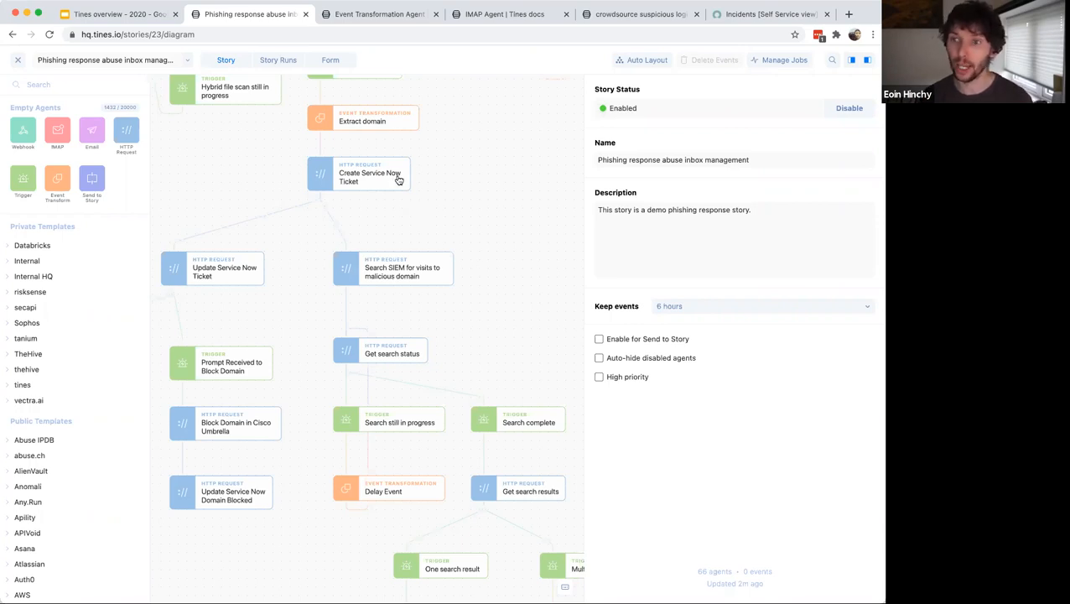
- Examine the configuration of the Create Service Now Ticket agent and deselect it
{"action": "left_click_drag", "start_coordinate": [461, 191], "coordinate": [404, 193]}
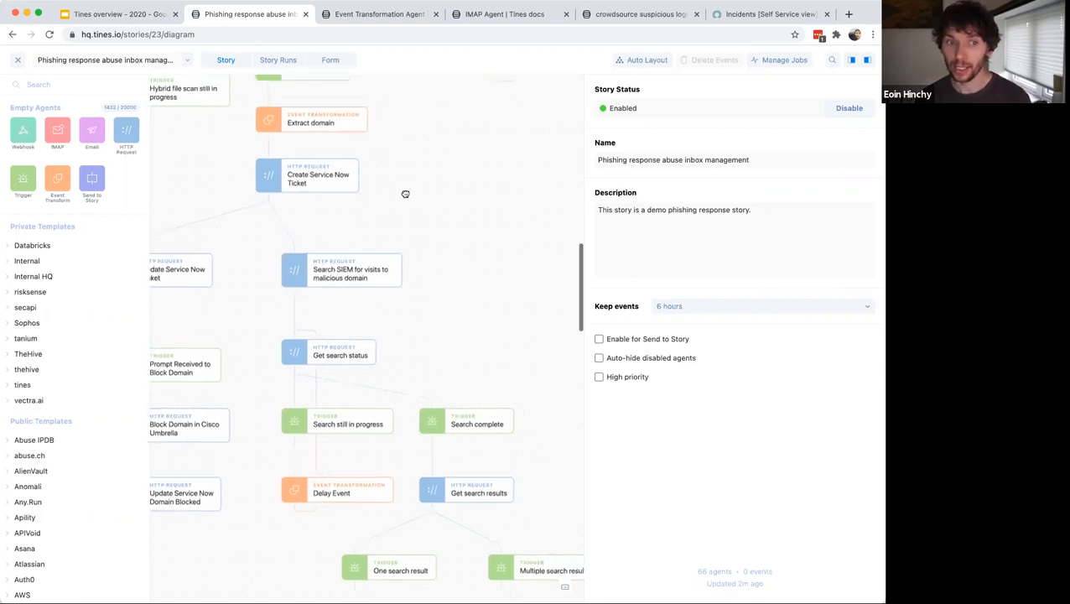
{"action": "left_click", "coordinate": [315, 185]}
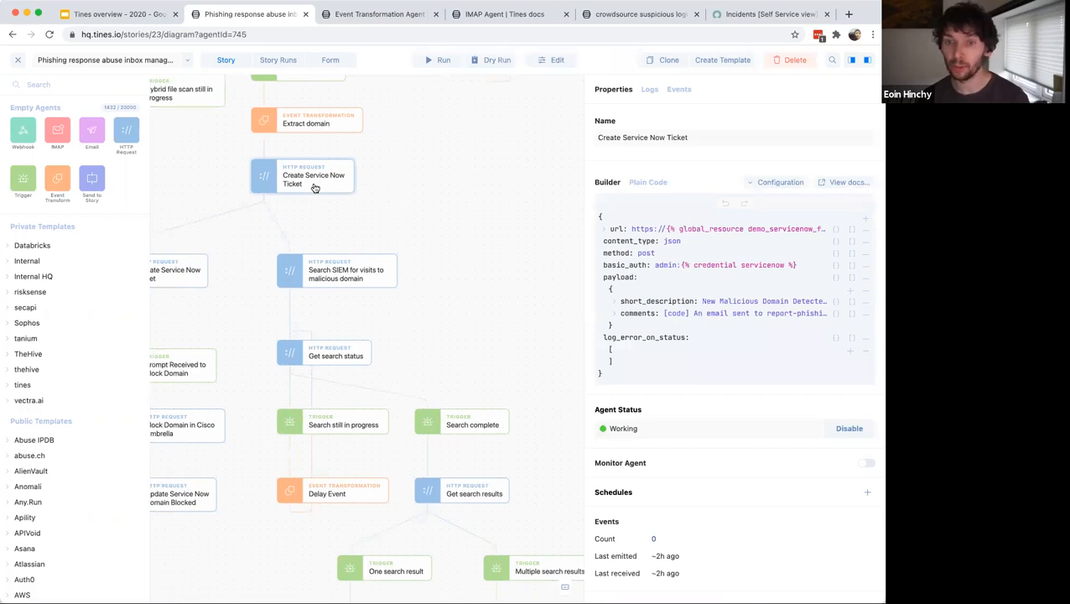
{"action": "left_click", "coordinate": [417, 277]}
- Examine the SIEM and DHCP search agents downstream of Create Service Now Ticket, down to Lock victim account, with a narrower properties pane
{"action": "scroll", "coordinate": [411, 264], "scroll_direction": "down", "scroll_amount": 3}
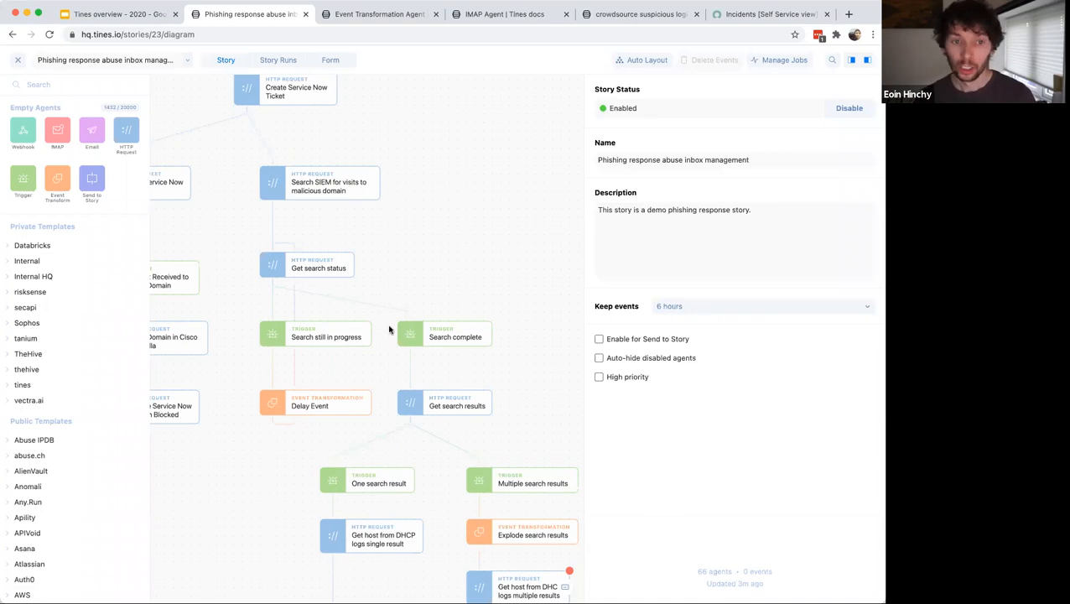
{"action": "scroll", "coordinate": [489, 379], "scroll_direction": "down", "scroll_amount": 5}
{"action": "scroll", "coordinate": [478, 401], "scroll_direction": "down", "scroll_amount": 1}
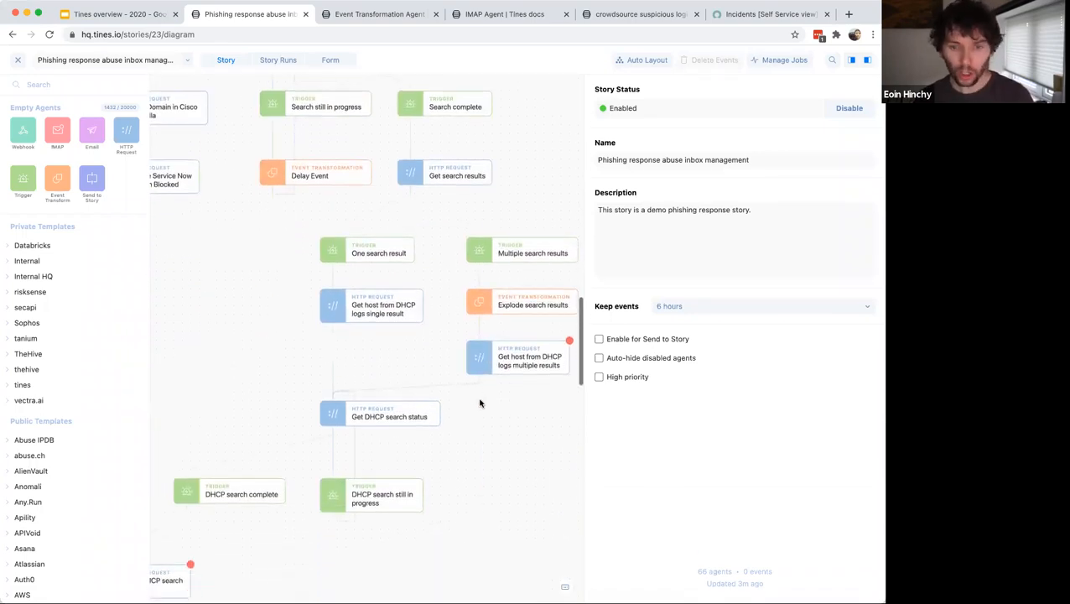
{"action": "scroll", "coordinate": [430, 425], "scroll_direction": "down", "scroll_amount": 1}
{"action": "scroll", "coordinate": [429, 426], "scroll_direction": "down", "scroll_amount": 1}
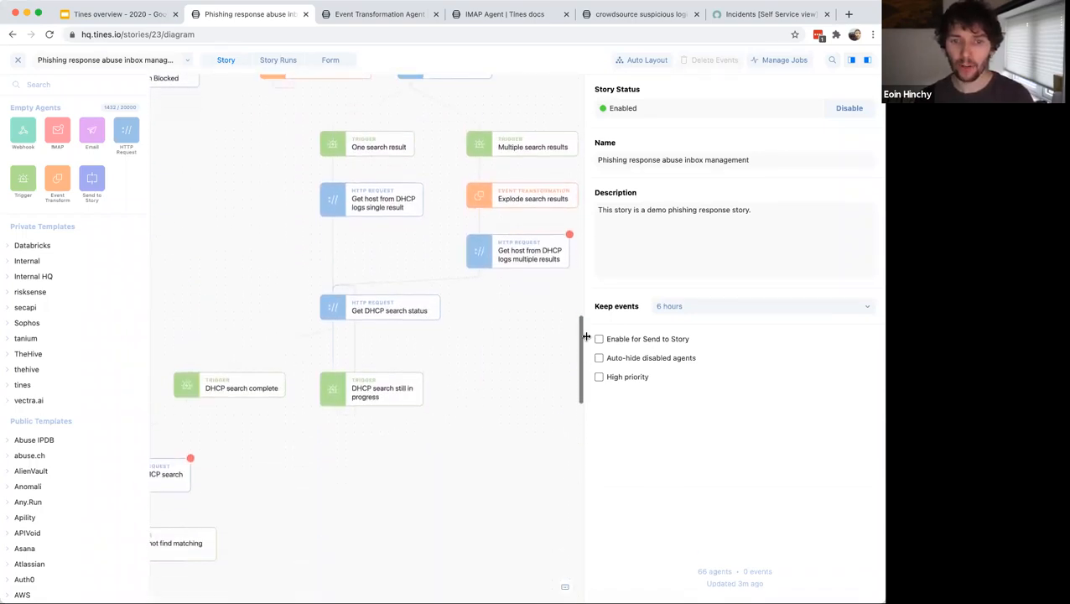
{"action": "left_click_drag", "start_coordinate": [584, 318], "coordinate": [752, 325]}
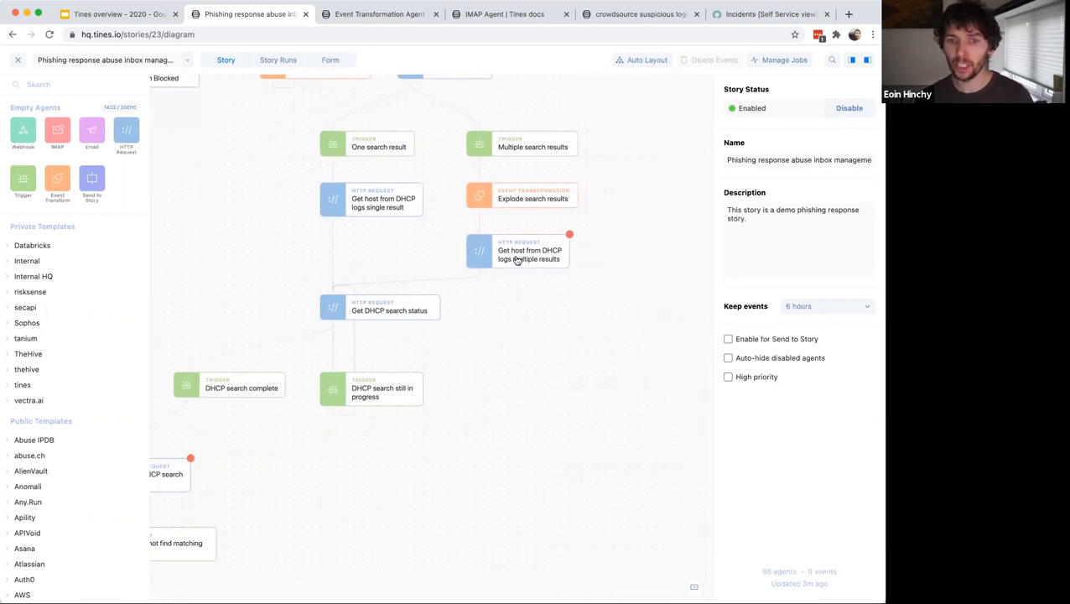
{"action": "scroll", "coordinate": [506, 444], "scroll_direction": "down", "scroll_amount": 3}
{"action": "scroll", "coordinate": [528, 426], "scroll_direction": "left", "scroll_amount": 4}
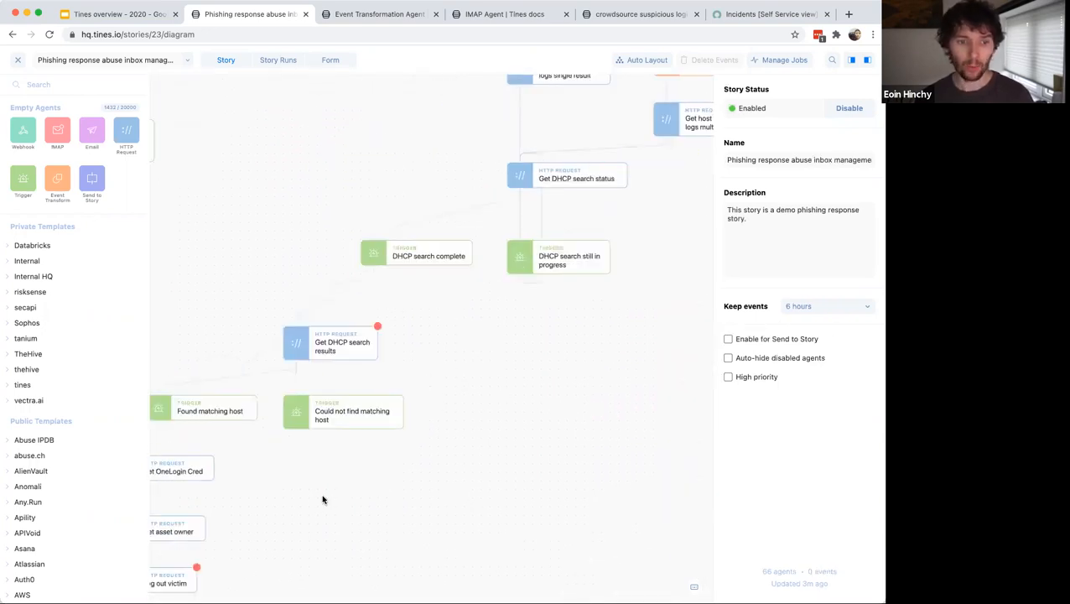
{"action": "scroll", "coordinate": [447, 373], "scroll_direction": "down", "scroll_amount": 3}
{"action": "scroll", "coordinate": [447, 373], "scroll_direction": "left", "scroll_amount": 3}
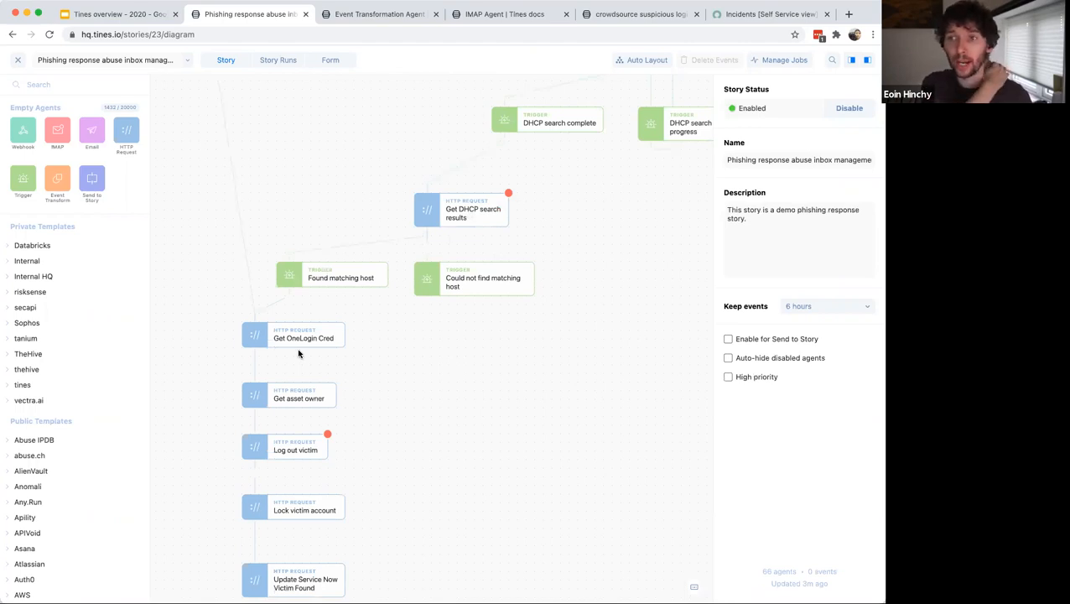
- Examine the configurations of the Get OneLogin Cred, Get asset owner, Log out victim and Lock victim account agents
{"action": "left_click", "coordinate": [293, 341]}
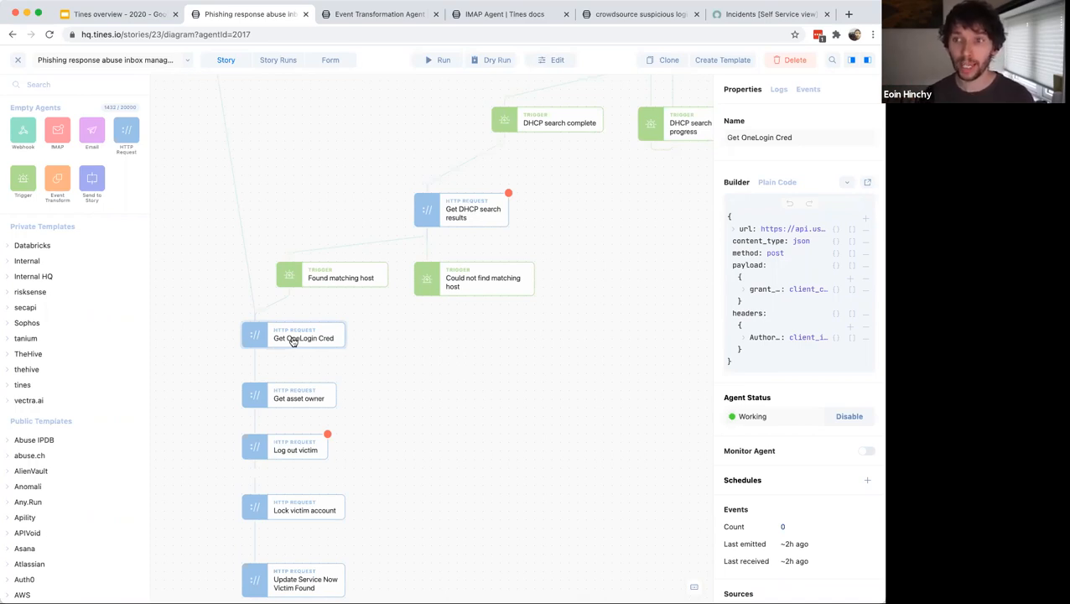
{"action": "left_click", "coordinate": [299, 397]}
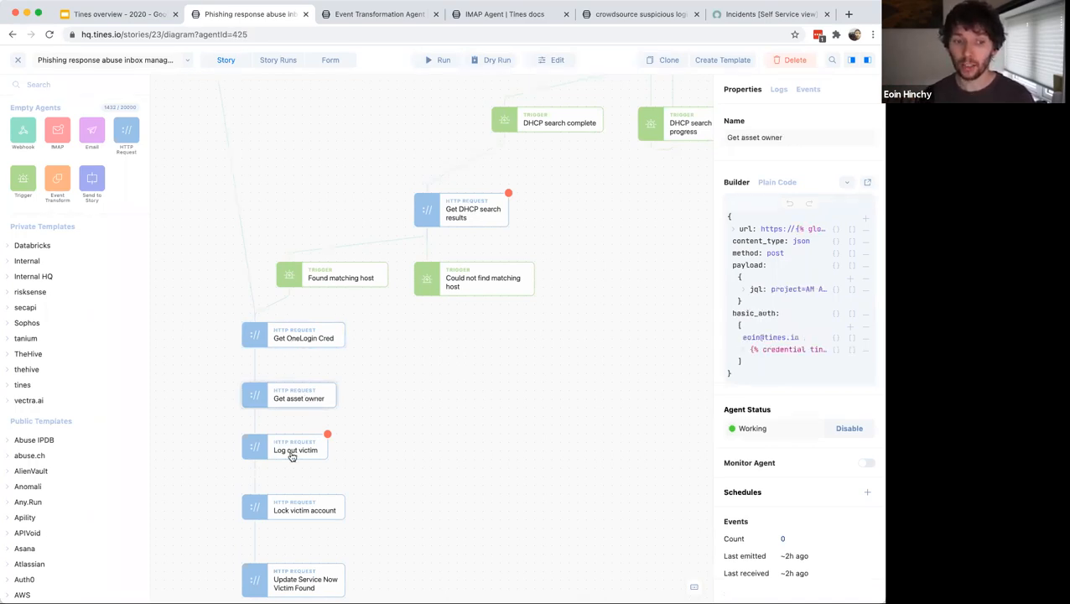
{"action": "left_click", "coordinate": [291, 450]}
{"action": "left_click", "coordinate": [311, 507]}
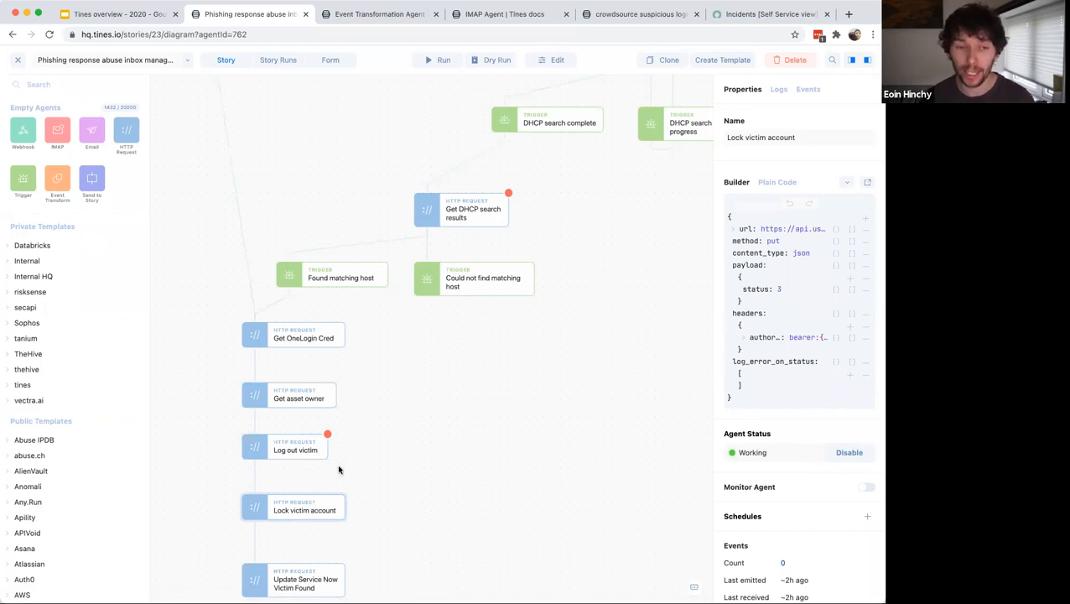
- Examine the Check Inbox agent at the start of the story in widened properties
{"action": "scroll", "coordinate": [347, 419], "scroll_direction": "up", "scroll_amount": 10}
{"action": "scroll", "coordinate": [347, 419], "scroll_direction": "up", "scroll_amount": 10}
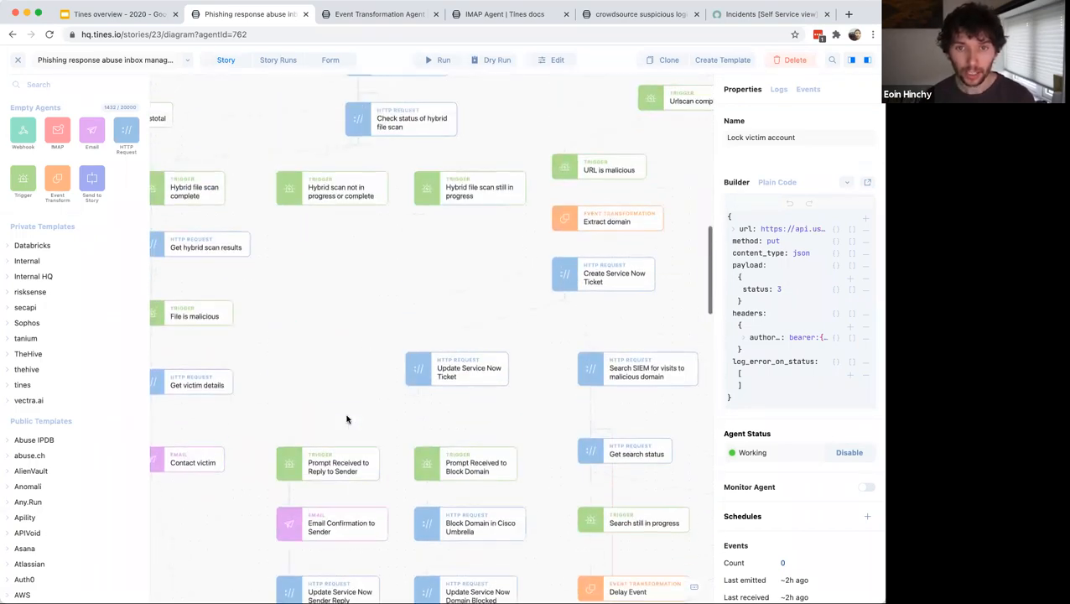
{"action": "left_click_drag", "start_coordinate": [467, 406], "coordinate": [393, 316]}
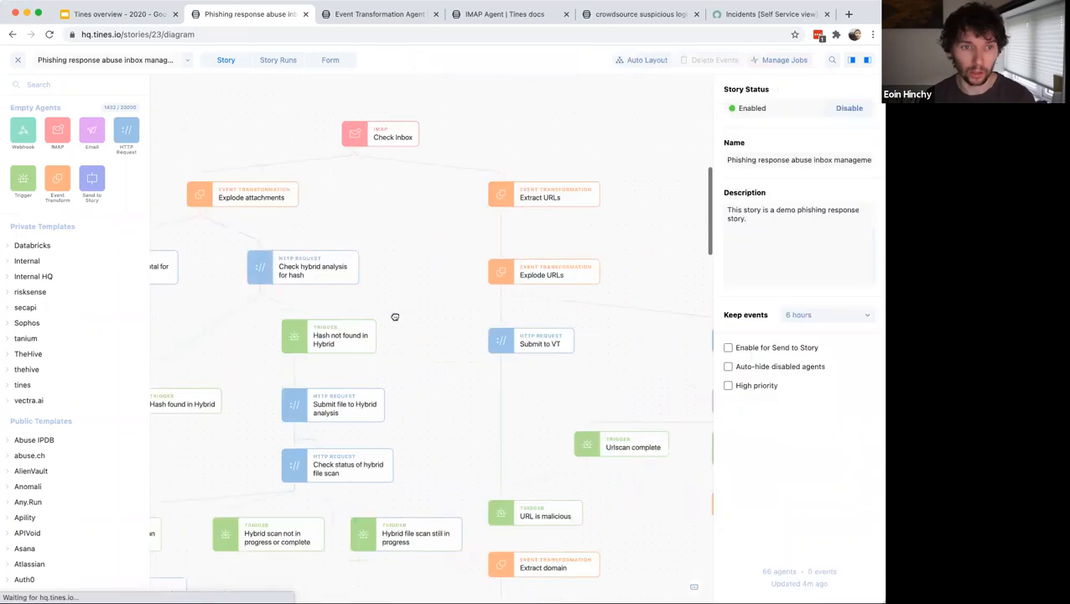
{"action": "scroll", "coordinate": [394, 316], "scroll_direction": "down", "scroll_amount": 2}
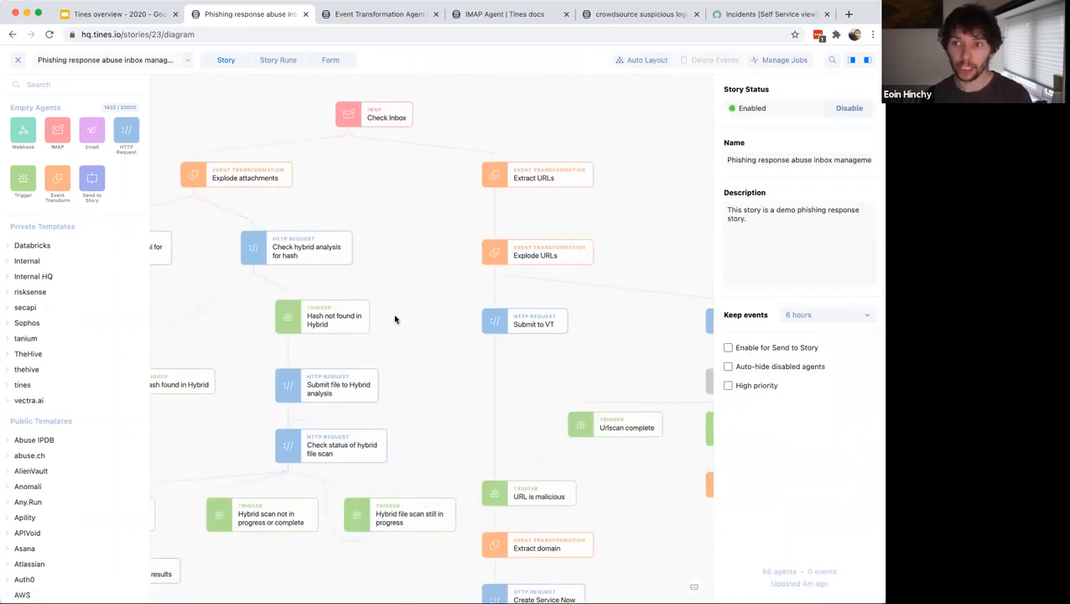
{"action": "left_click", "coordinate": [383, 116]}
{"action": "left_click_drag", "start_coordinate": [714, 205], "coordinate": [608, 208]}
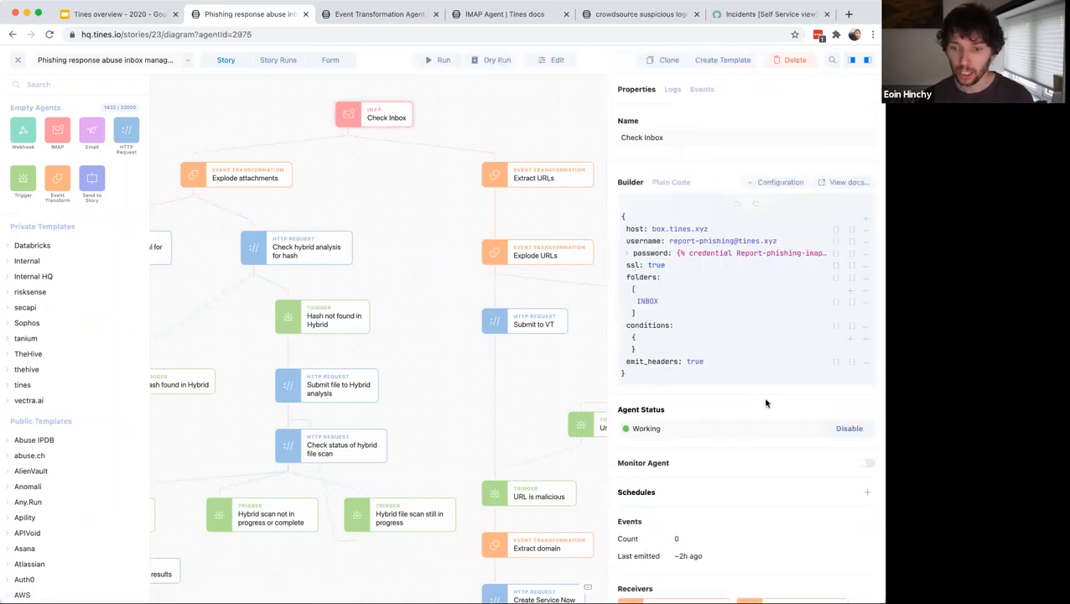
- Add a schedule to the Check Inbox agent that repeats weekly on Monday at 7:00 AM
{"action": "scroll", "coordinate": [765, 403], "scroll_direction": "down", "scroll_amount": 1}
{"action": "left_click", "coordinate": [867, 462]}
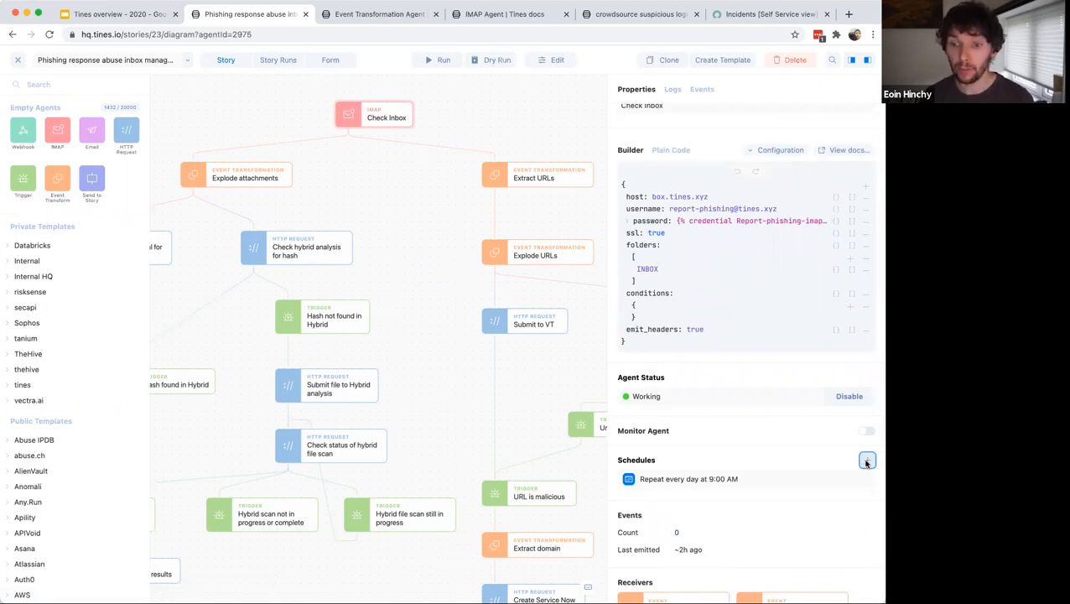
{"action": "left_click", "coordinate": [645, 481]}
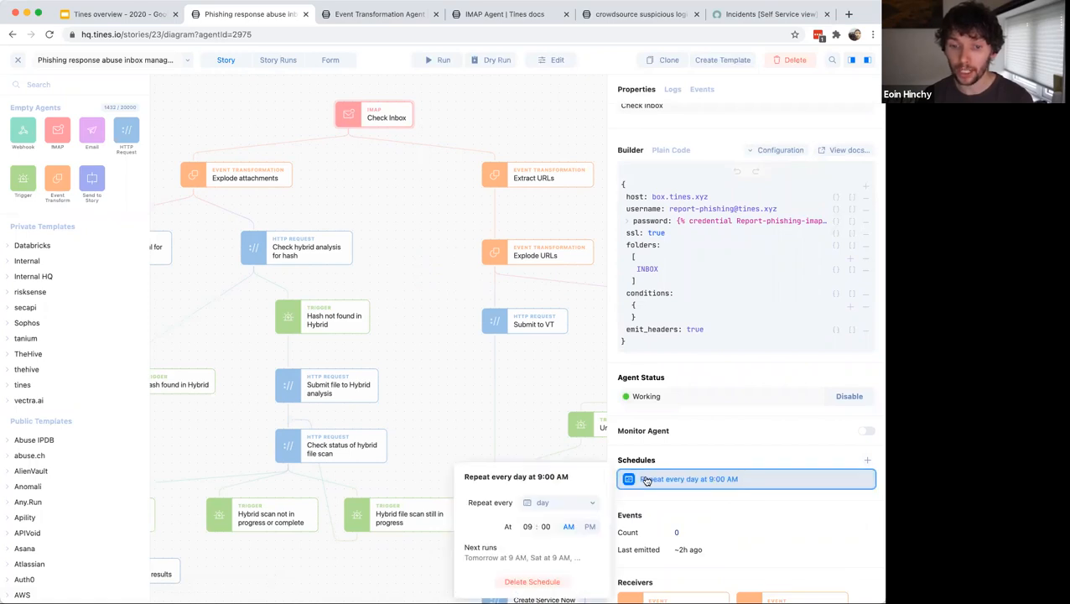
{"action": "left_click", "coordinate": [560, 502]}
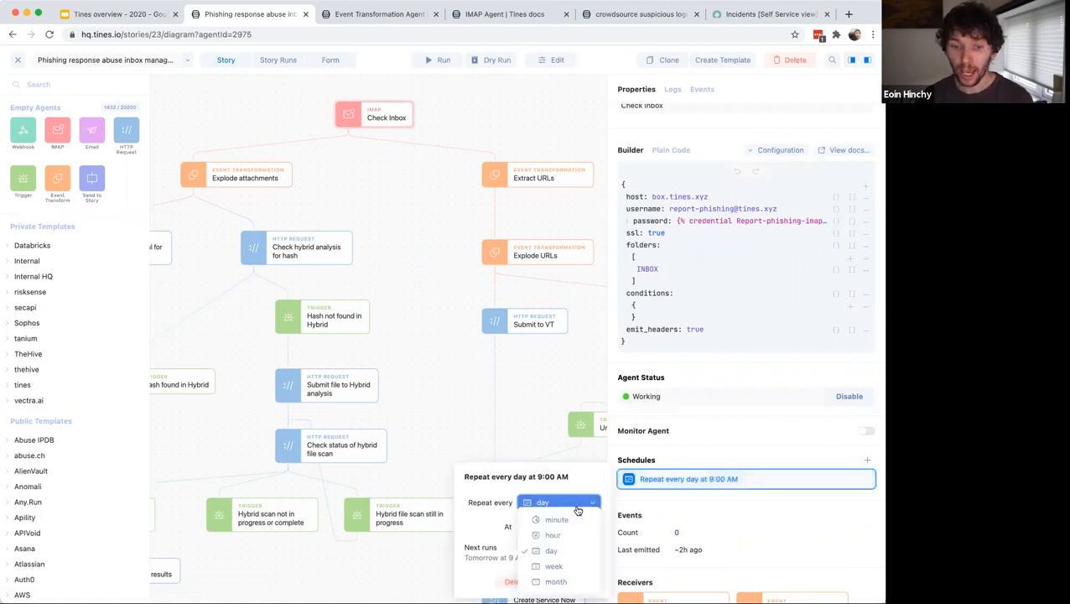
{"action": "left_click", "coordinate": [553, 566]}
{"action": "left_click", "coordinate": [530, 563]}
{"action": "type", "text": "07"}
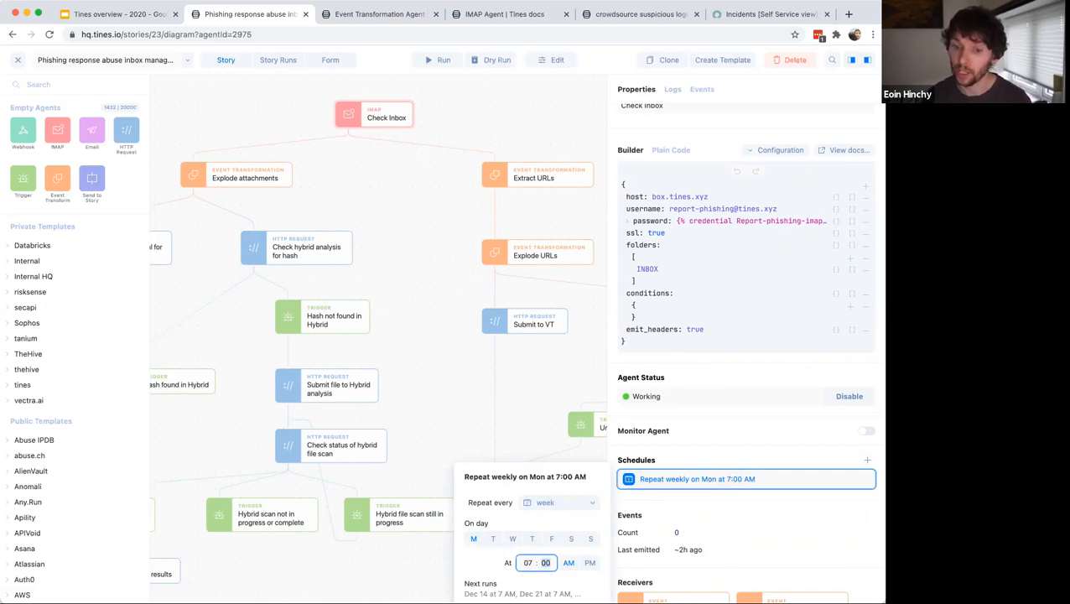
- Set the Check Inbox schedule to repeat every 5 minutes, and delete the schedule
{"action": "left_click", "coordinate": [589, 502]}
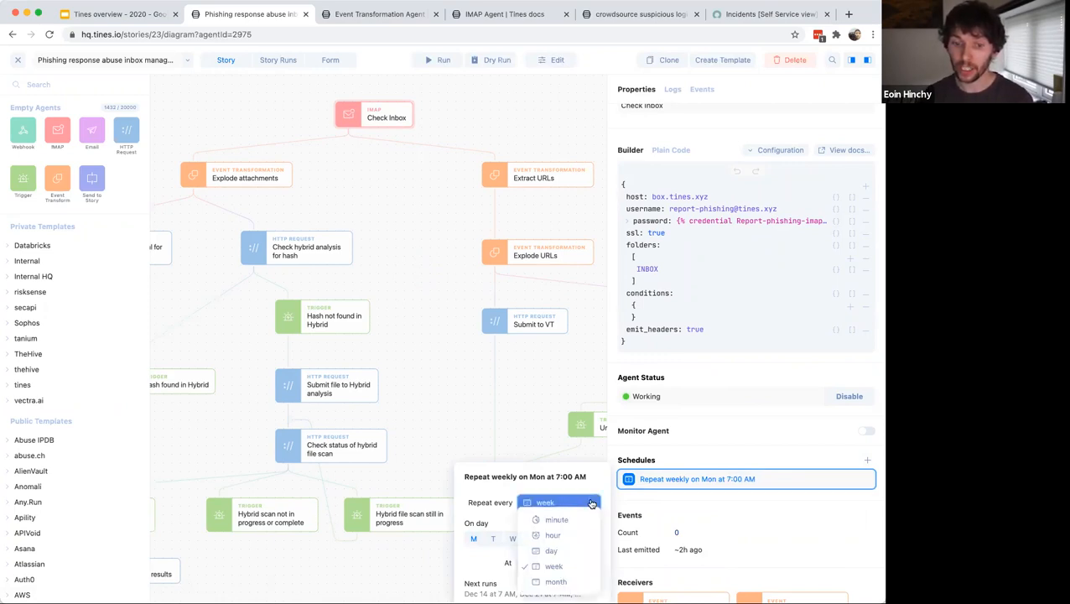
{"action": "left_click", "coordinate": [555, 519]}
{"action": "left_click", "coordinate": [530, 502]}
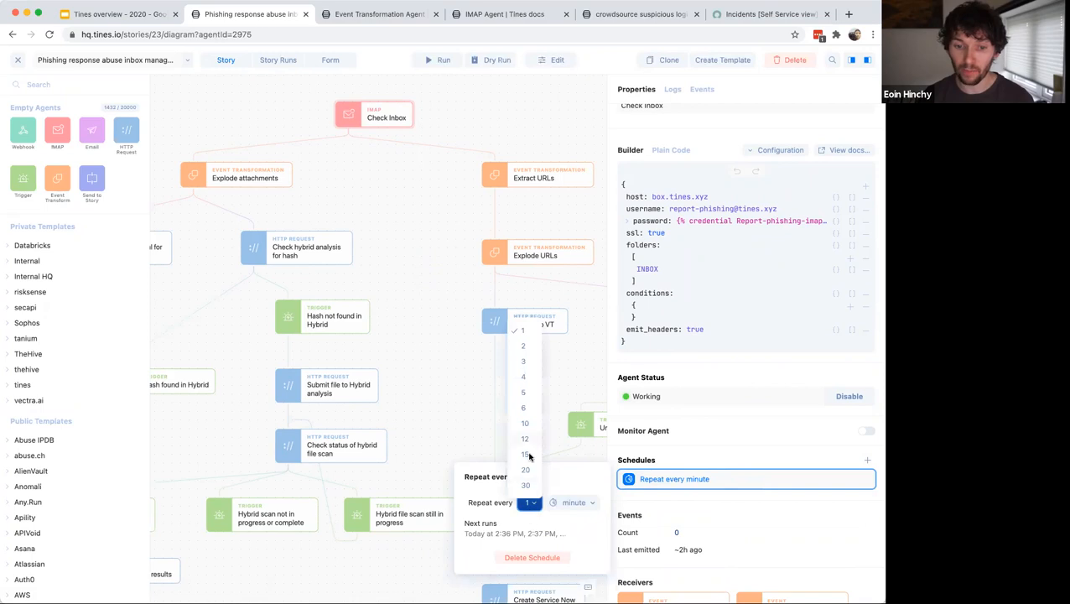
{"action": "left_click", "coordinate": [524, 393]}
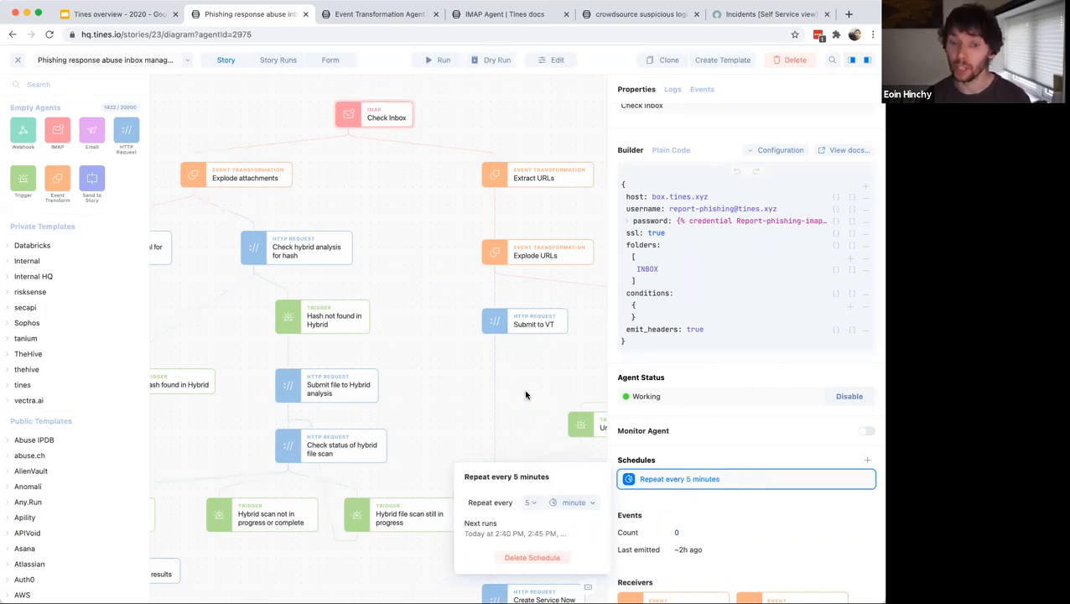
{"action": "left_click", "coordinate": [531, 557]}
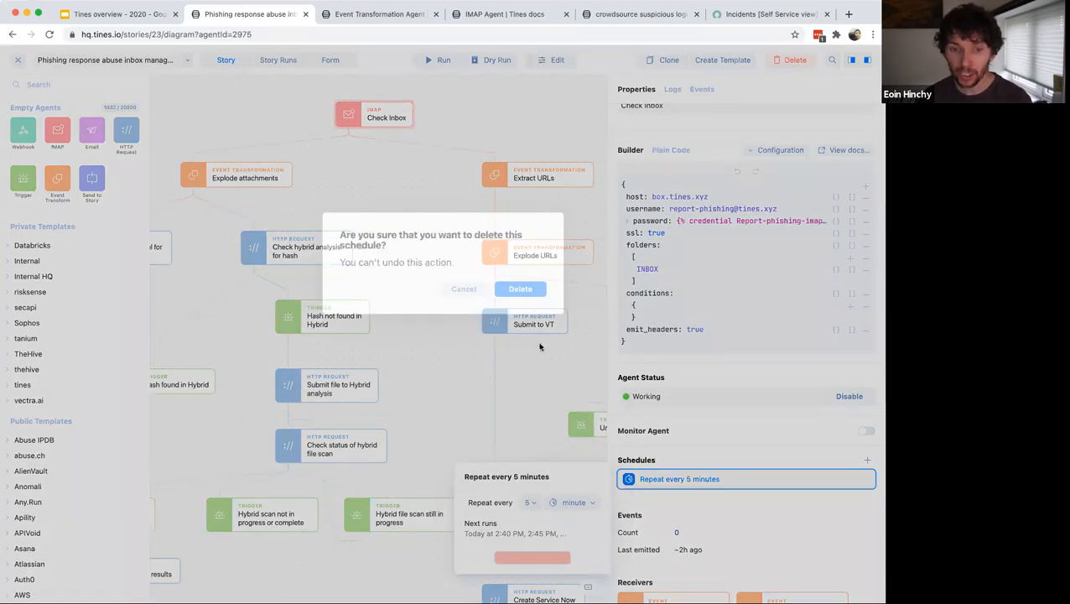
{"action": "left_click", "coordinate": [535, 364]}
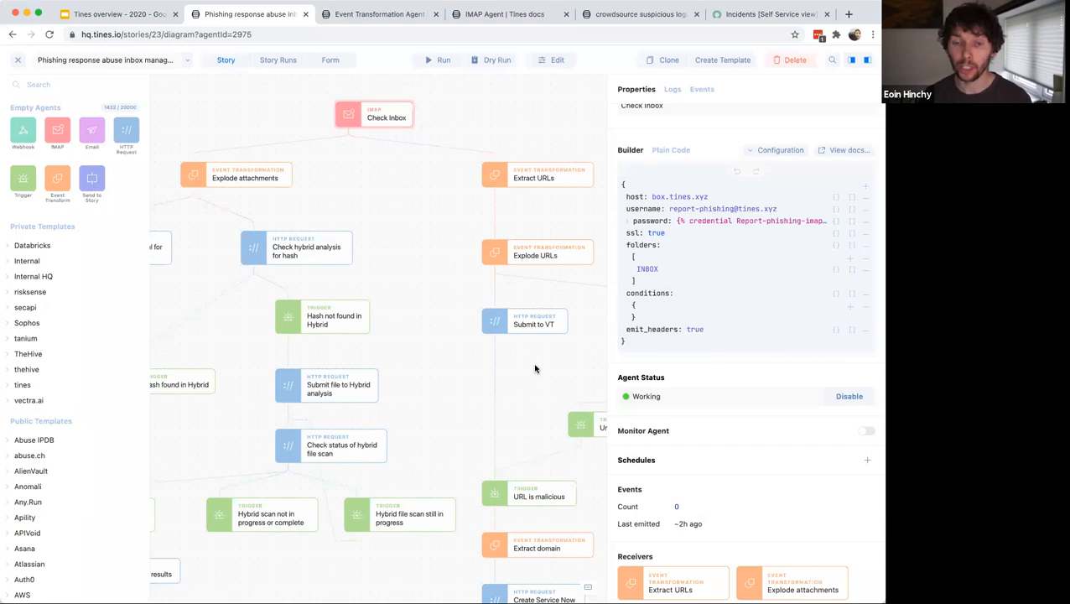
- Narrow the properties pane, run the Check Inbox agent and deselect it
{"action": "left_click_drag", "start_coordinate": [609, 94], "coordinate": [755, 107]}
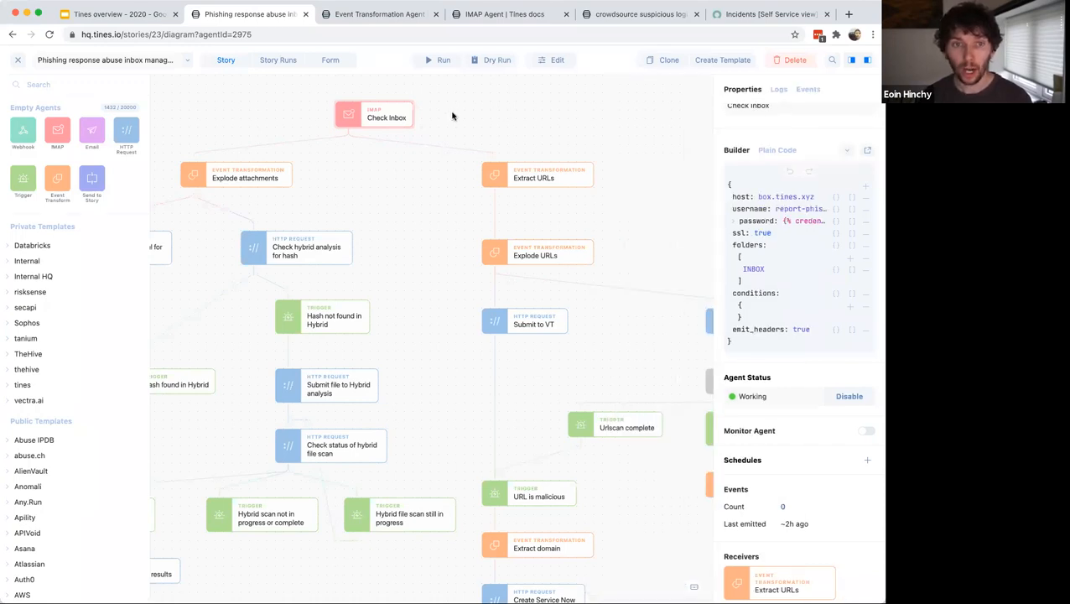
{"action": "left_click", "coordinate": [434, 61]}
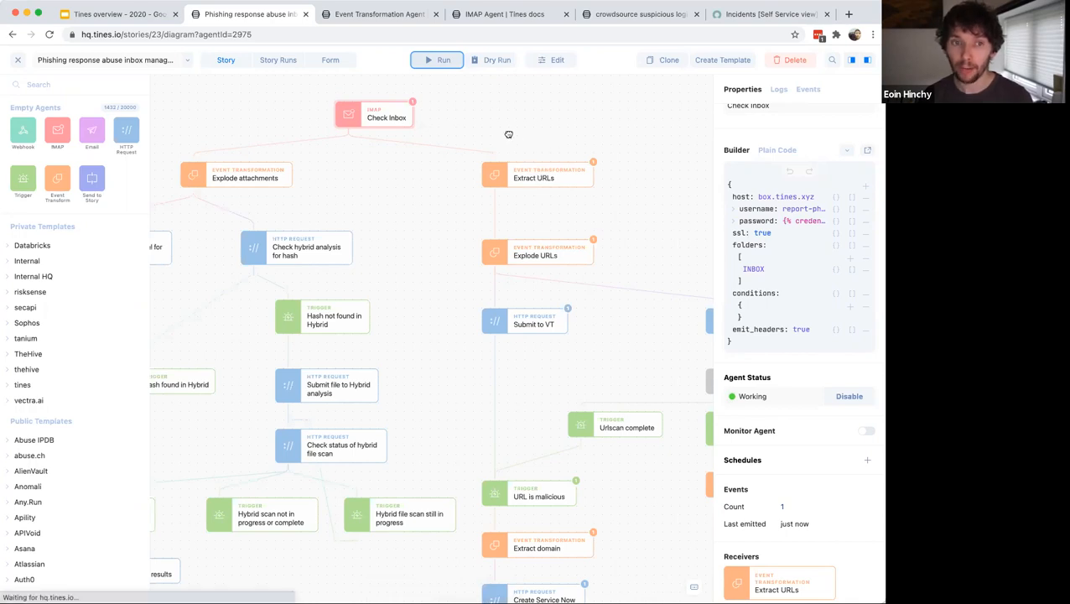
{"action": "left_click_drag", "start_coordinate": [508, 134], "coordinate": [474, 131]}
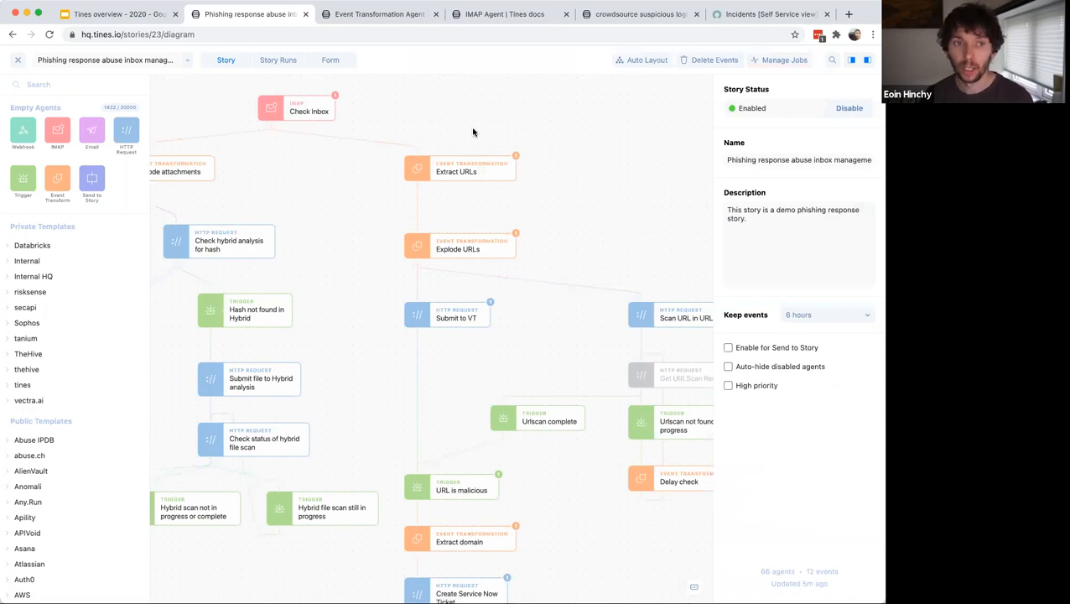
- Examine the newly emitted Check Inbox event in a widened pane, expanding its check_inbox data and attachments, and close it
{"action": "left_click", "coordinate": [303, 114]}
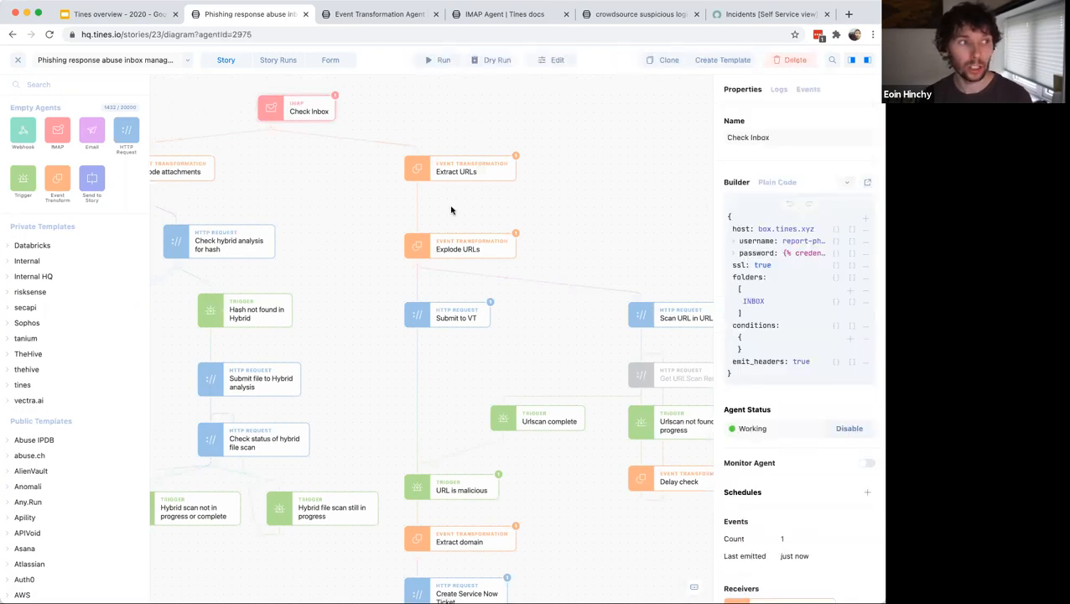
{"action": "left_click_drag", "start_coordinate": [708, 109], "coordinate": [477, 106]}
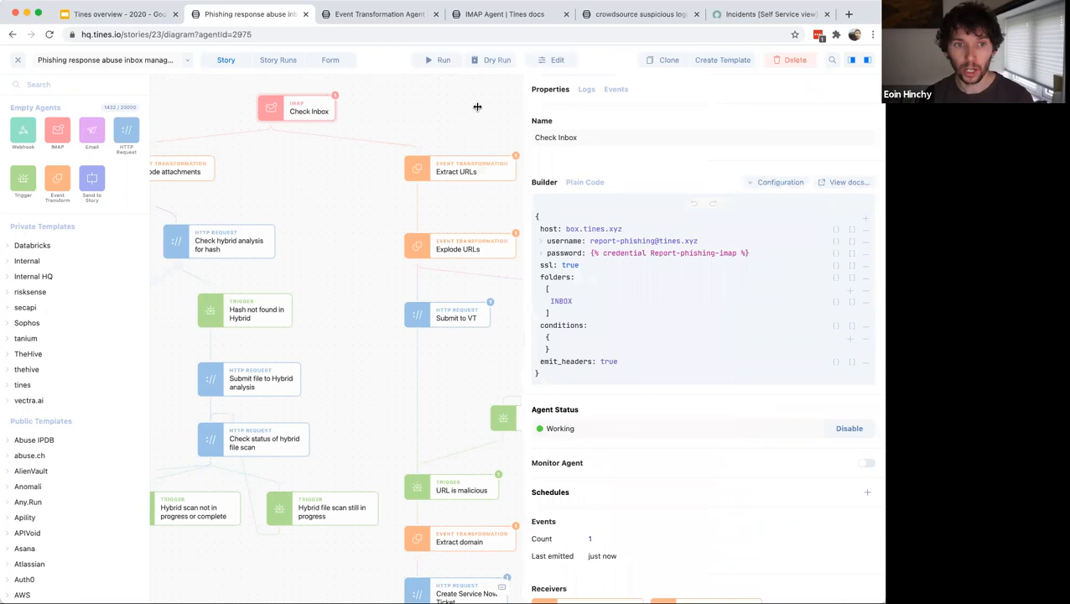
{"action": "left_click", "coordinate": [616, 89]}
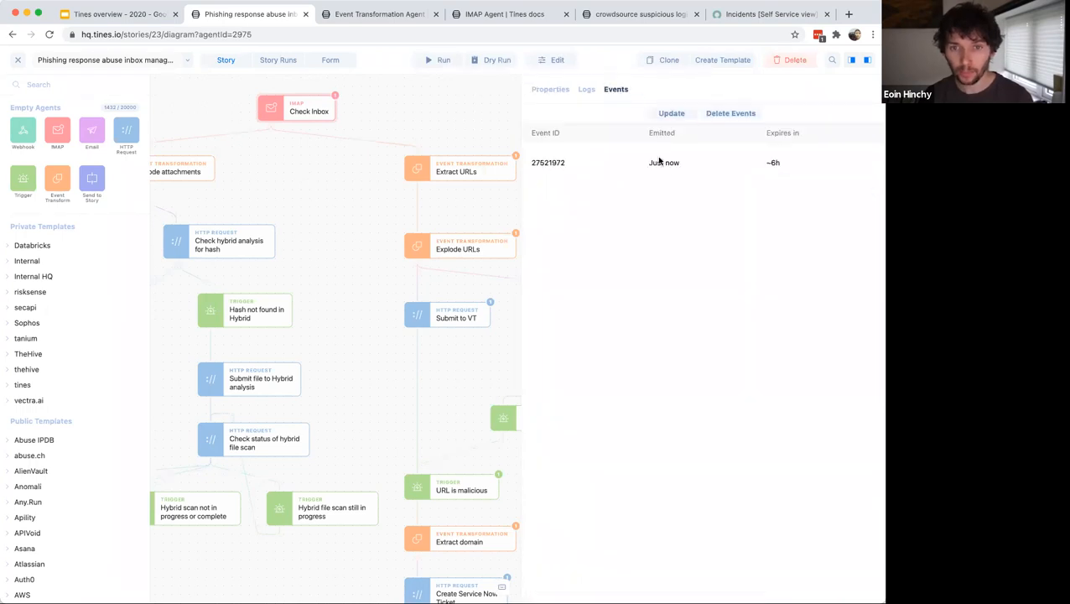
{"action": "left_click", "coordinate": [602, 165]}
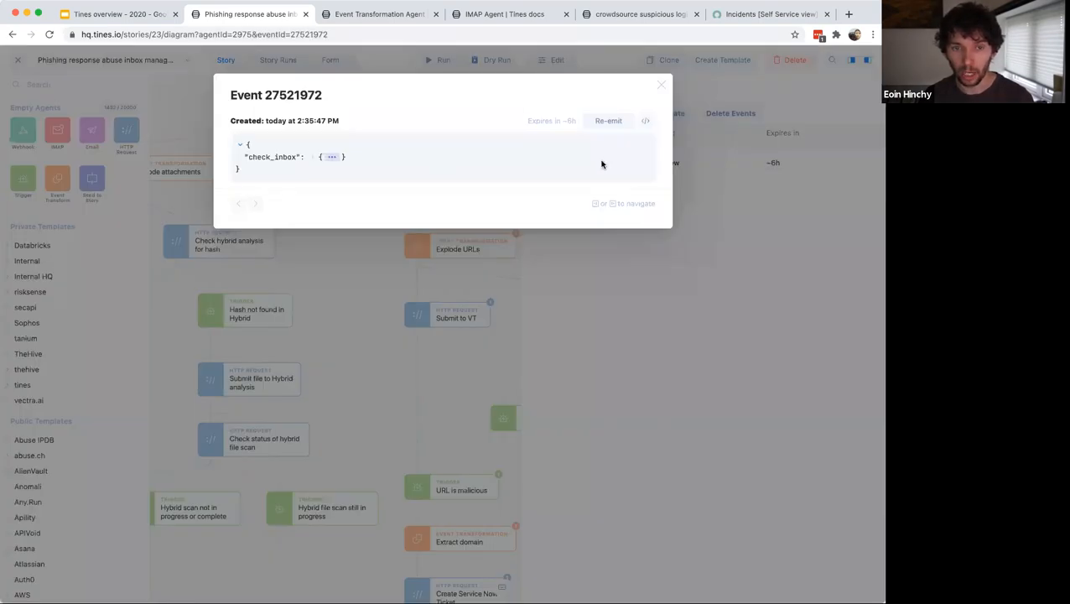
{"action": "left_click", "coordinate": [333, 157]}
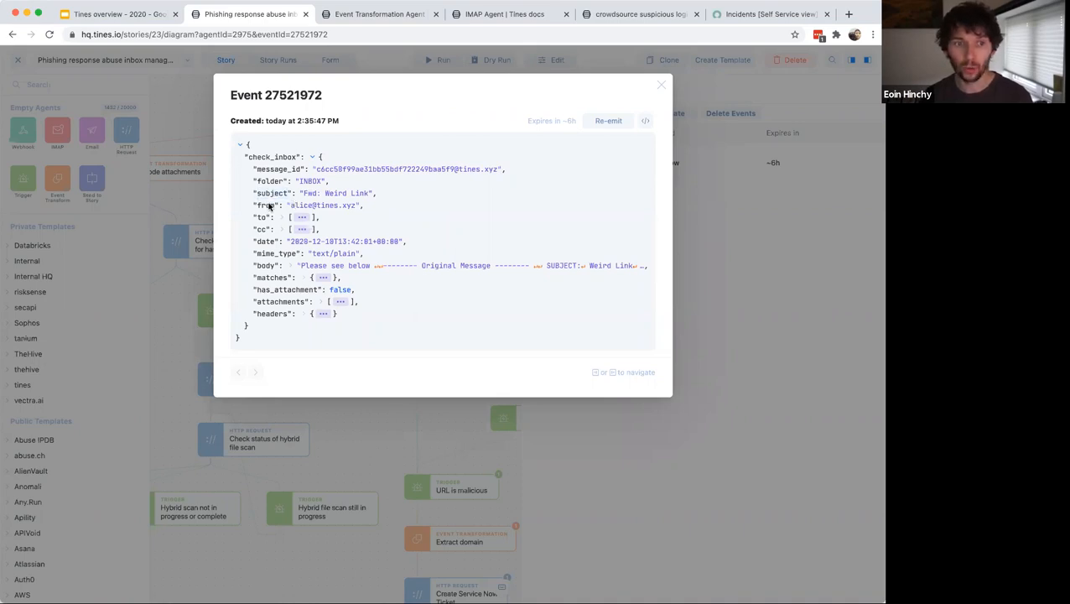
{"action": "double_click", "coordinate": [277, 314]}
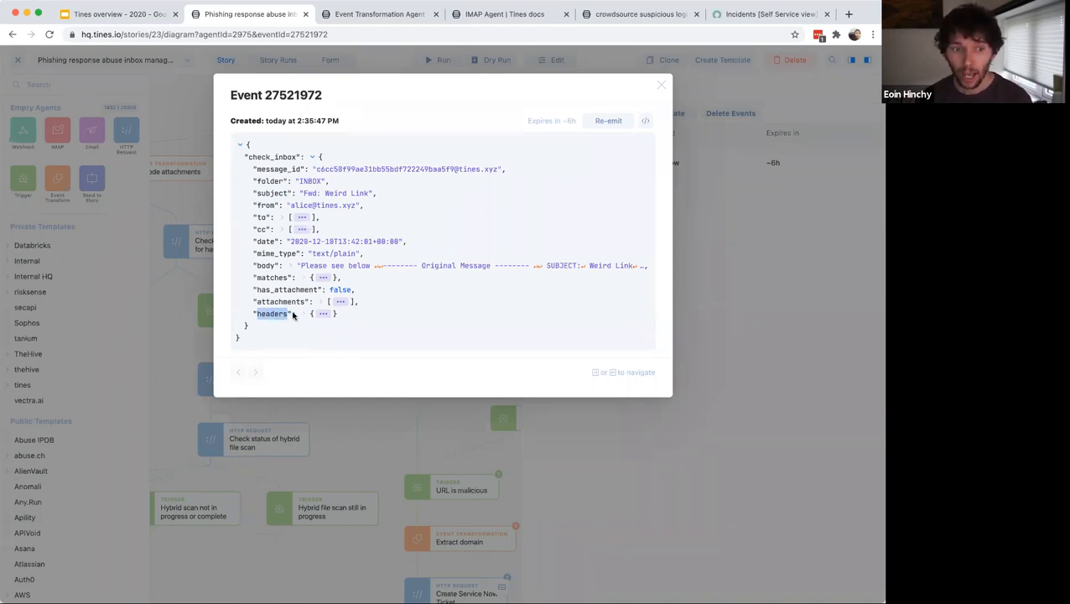
{"action": "left_click", "coordinate": [337, 303]}
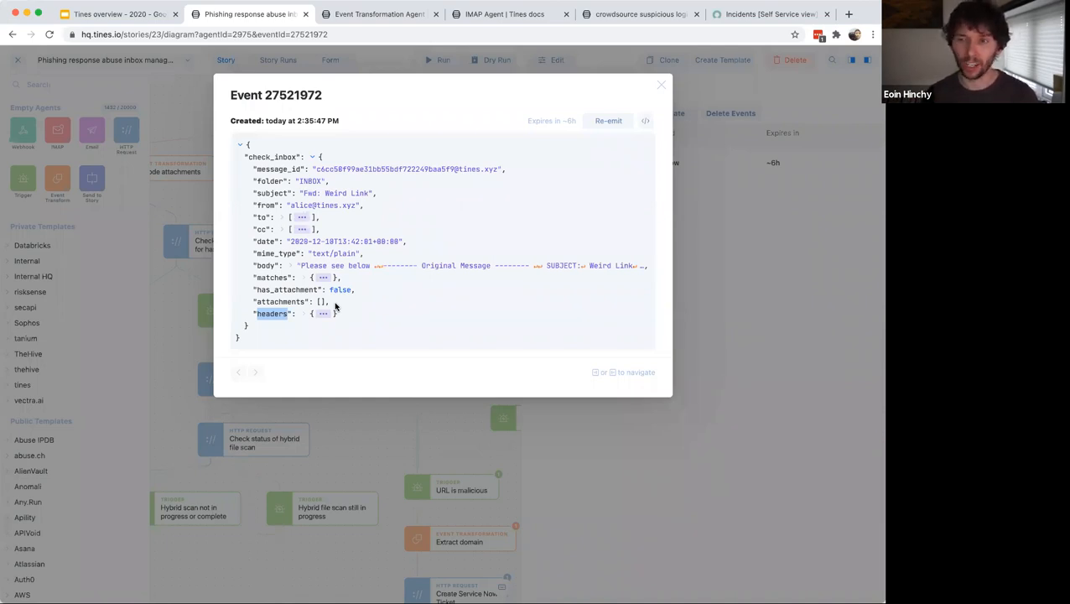
{"action": "left_click", "coordinate": [661, 85]}
{"action": "left_click", "coordinate": [442, 213]}
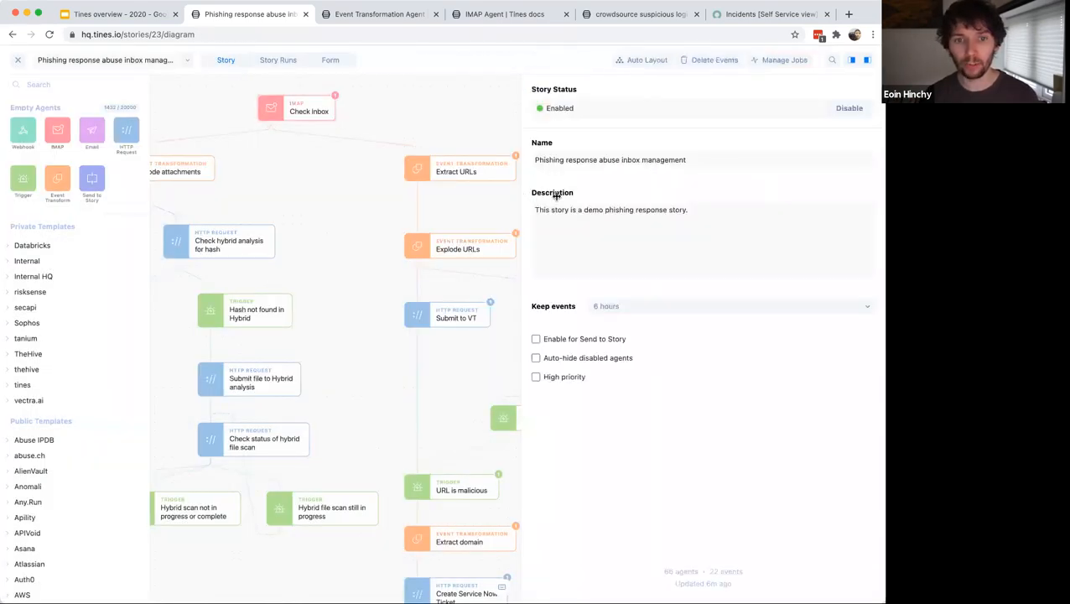
- Open the event emitted by the Extract URLs agent and expand its extract_urls data down to the urls list
{"action": "left_click_drag", "start_coordinate": [282, 219], "coordinate": [339, 232]}
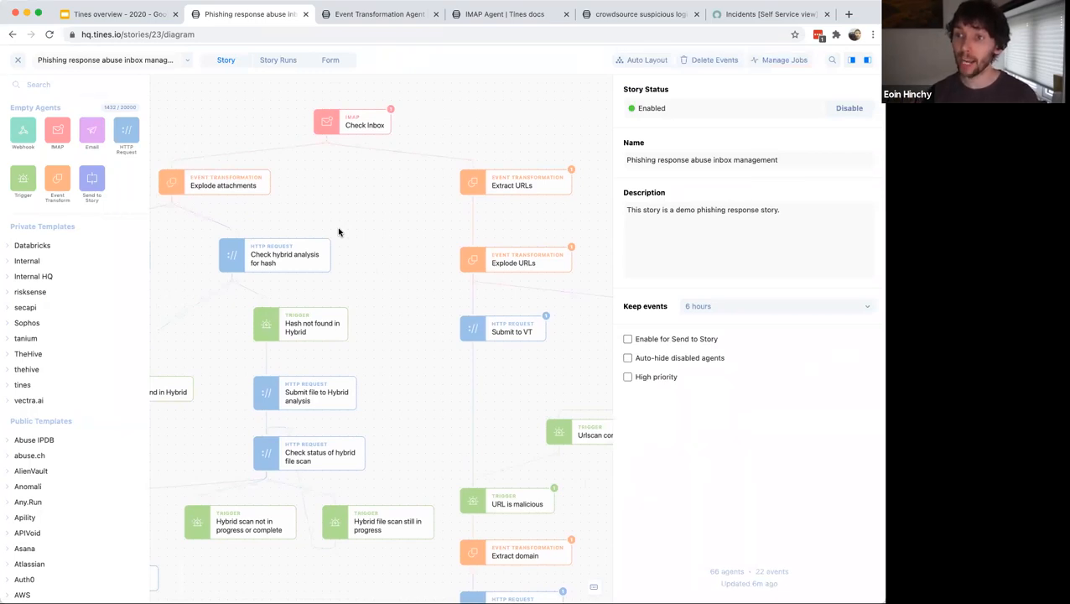
{"action": "scroll", "coordinate": [352, 192], "scroll_direction": "right", "scroll_amount": 3}
{"action": "left_click", "coordinate": [405, 180]}
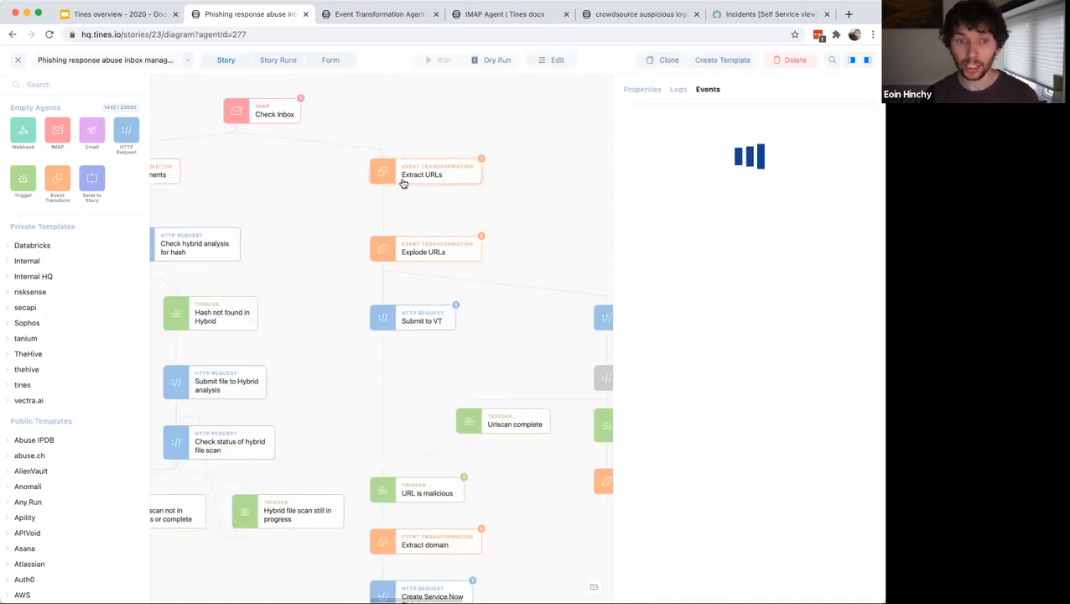
{"action": "mouse_move", "coordinate": [654, 163]}
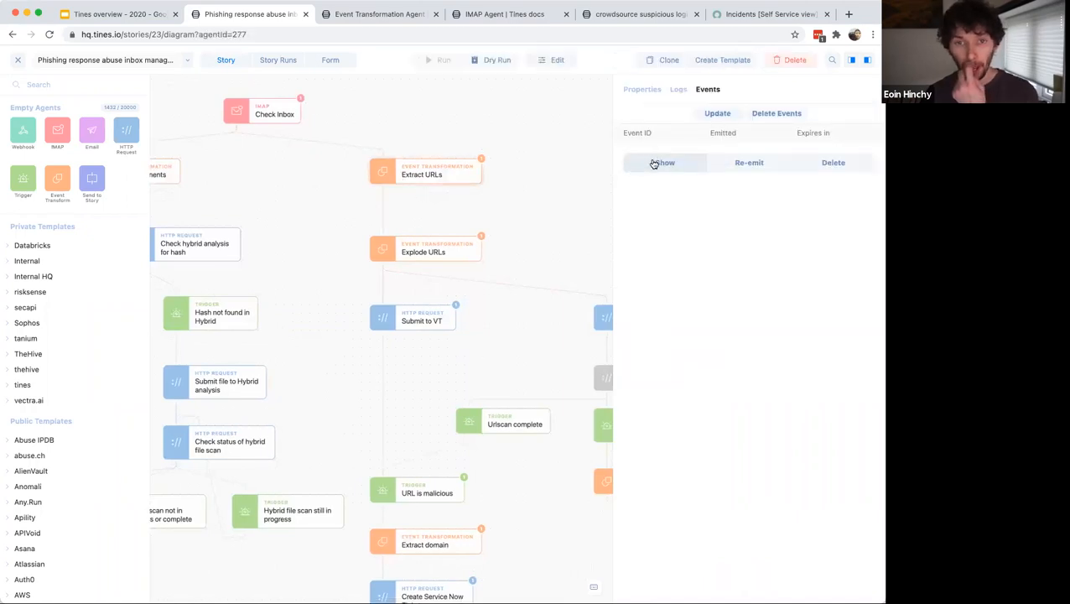
{"action": "left_click", "coordinate": [654, 164]}
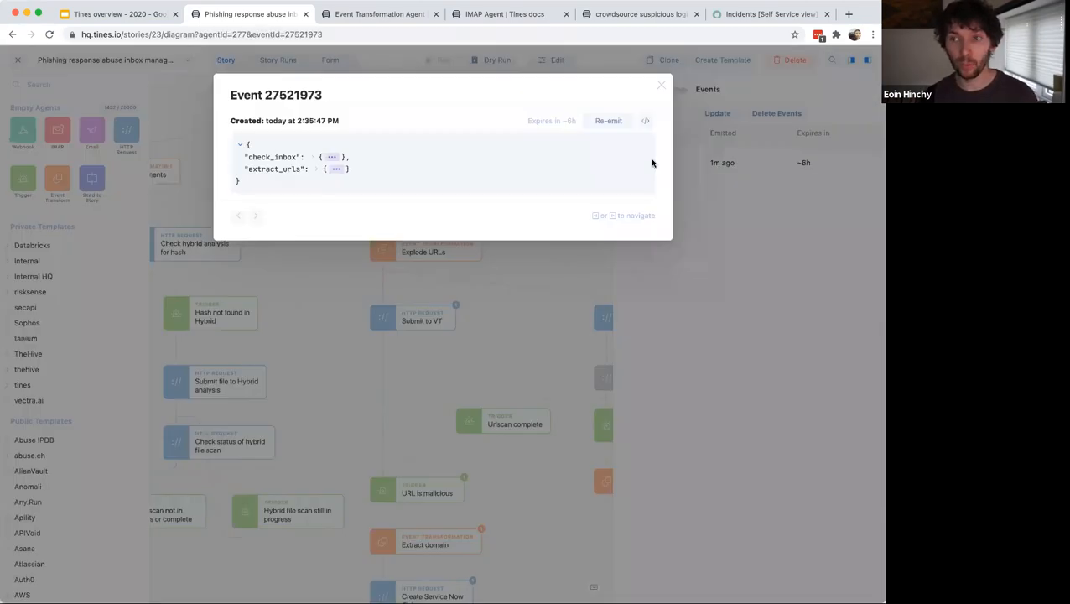
{"action": "left_click", "coordinate": [332, 169]}
{"action": "left_click", "coordinate": [308, 182]}
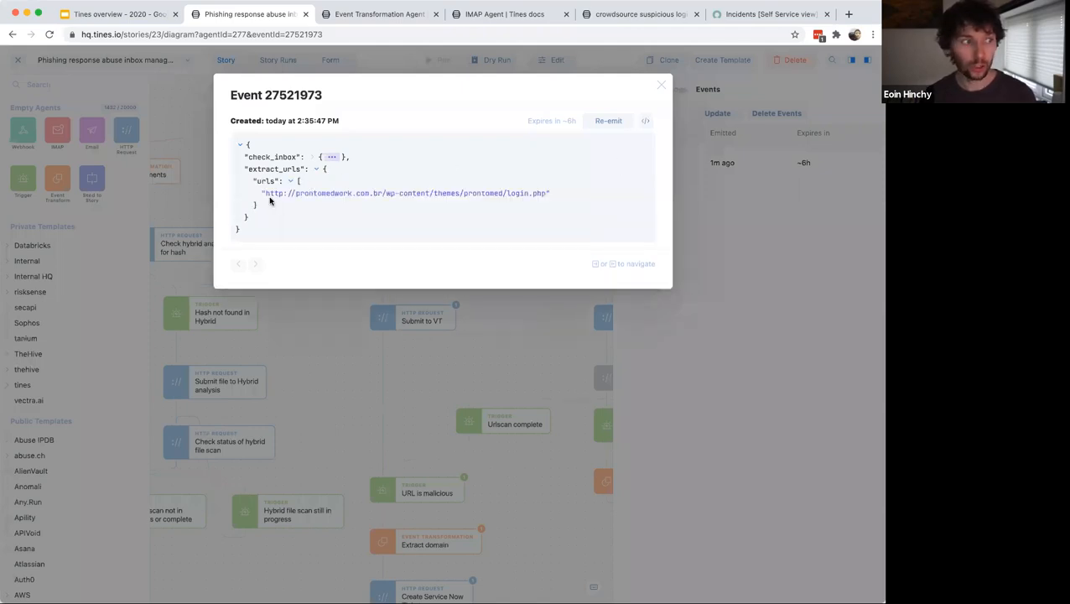
{"action": "left_click_drag", "start_coordinate": [558, 196], "coordinate": [261, 194]}
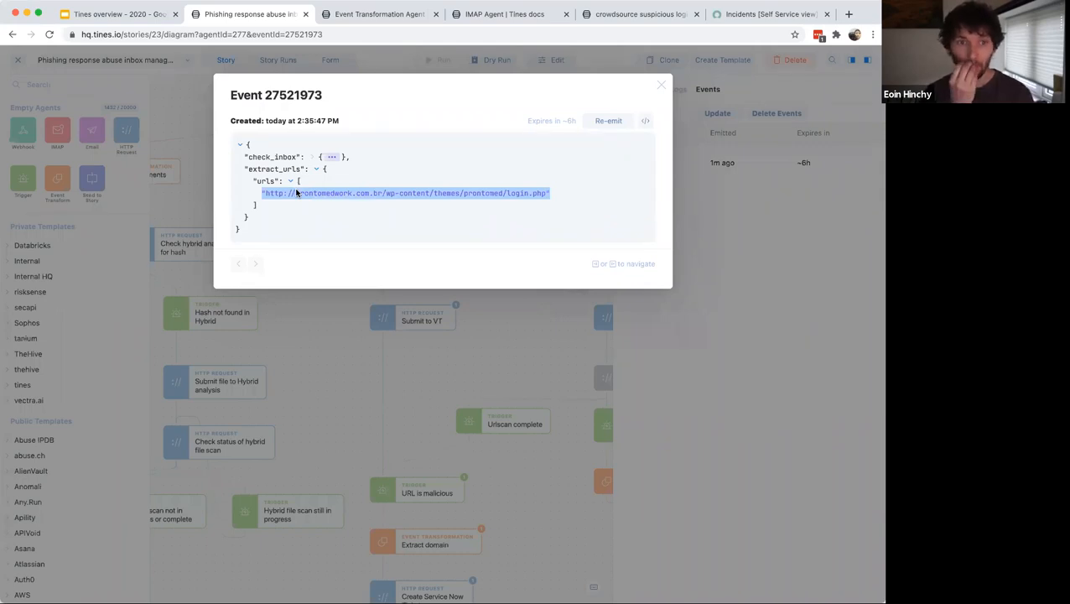
- Expand the check_inbox data in the Extract URLs event, review the whole event structure and close it
{"action": "left_click", "coordinate": [331, 159]}
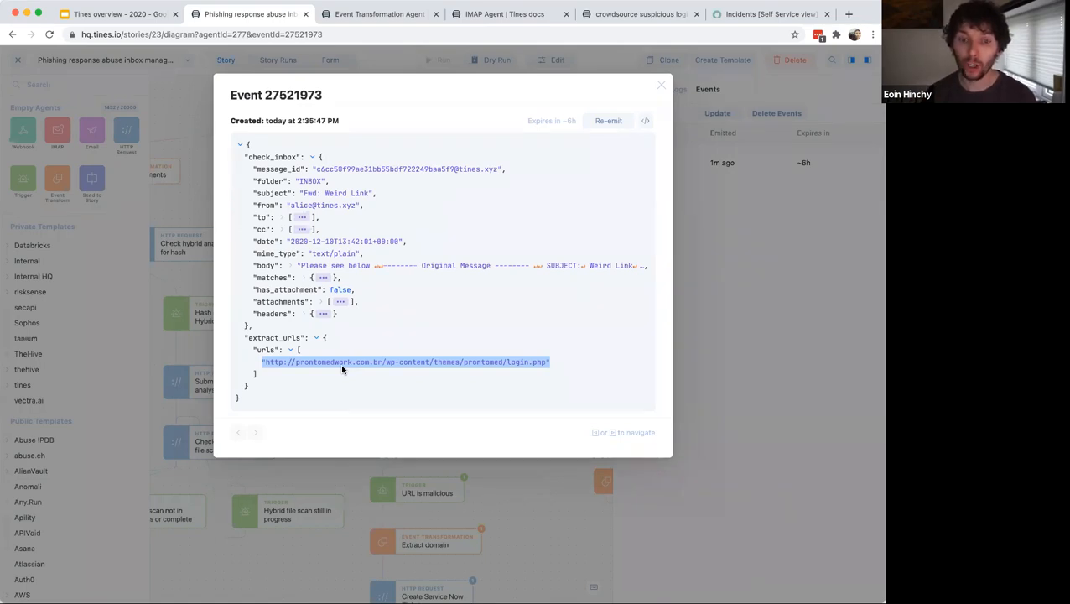
{"action": "left_click_drag", "start_coordinate": [279, 387], "coordinate": [242, 157]}
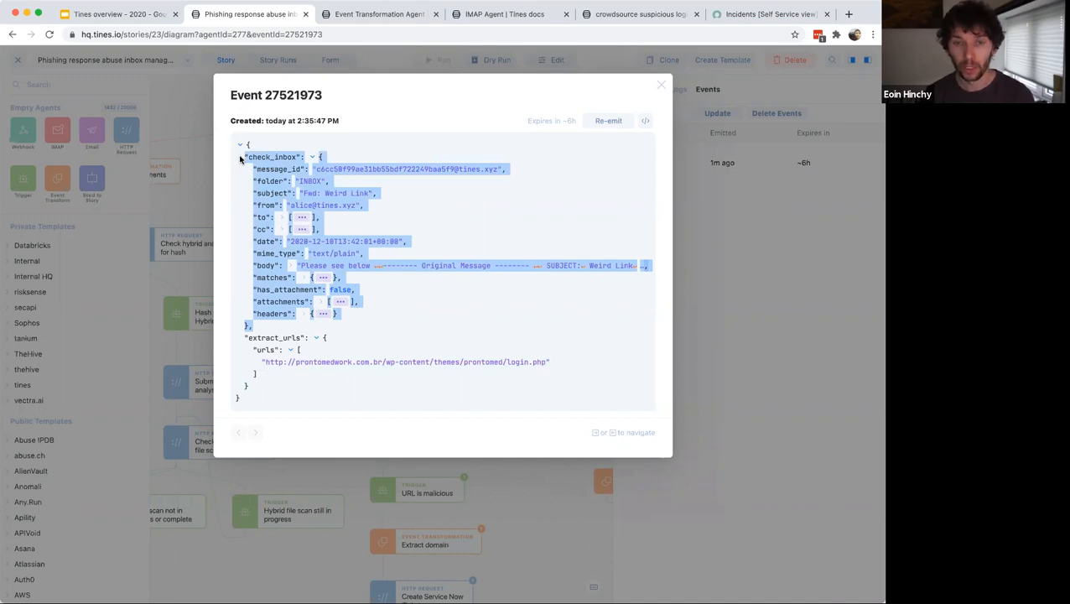
{"action": "left_click_drag", "start_coordinate": [255, 398], "coordinate": [246, 136]}
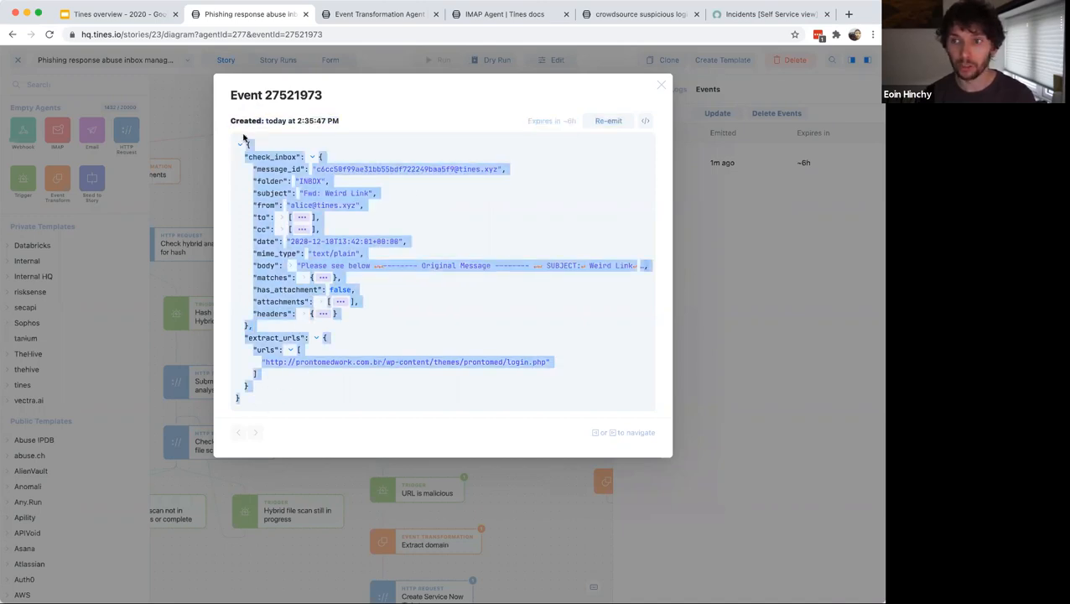
{"action": "left_click", "coordinate": [660, 84]}
- Open the event emitted by the DHCP search complete trigger and expand its check_inbox and explode_urls data
{"action": "scroll", "coordinate": [429, 351], "scroll_direction": "down", "scroll_amount": 15}
{"action": "scroll", "coordinate": [429, 350], "scroll_direction": "down", "scroll_amount": 5}
{"action": "scroll", "coordinate": [430, 351], "scroll_direction": "up", "scroll_amount": 5}
{"action": "scroll", "coordinate": [429, 351], "scroll_direction": "right", "scroll_amount": 5}
{"action": "scroll", "coordinate": [429, 350], "scroll_direction": "up", "scroll_amount": 3}
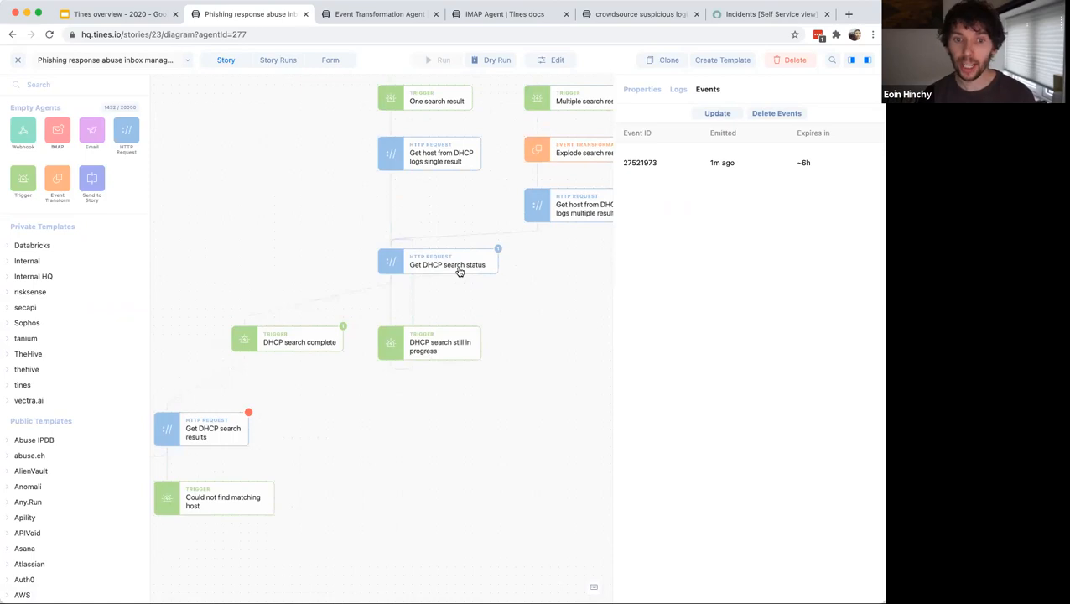
{"action": "left_click", "coordinate": [285, 350]}
{"action": "left_click", "coordinate": [634, 170]}
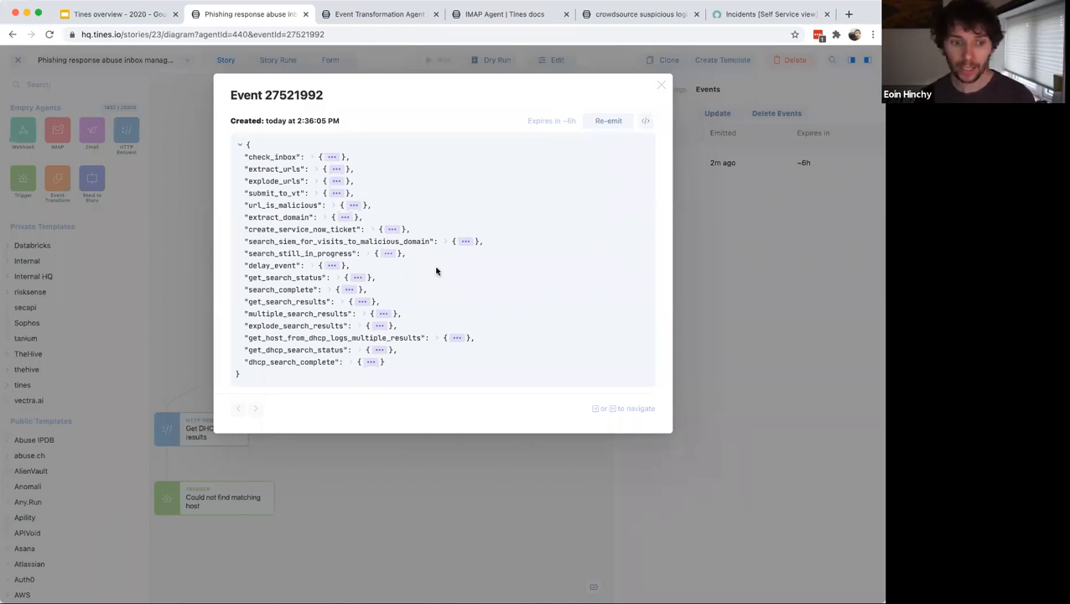
{"action": "left_click", "coordinate": [332, 157]}
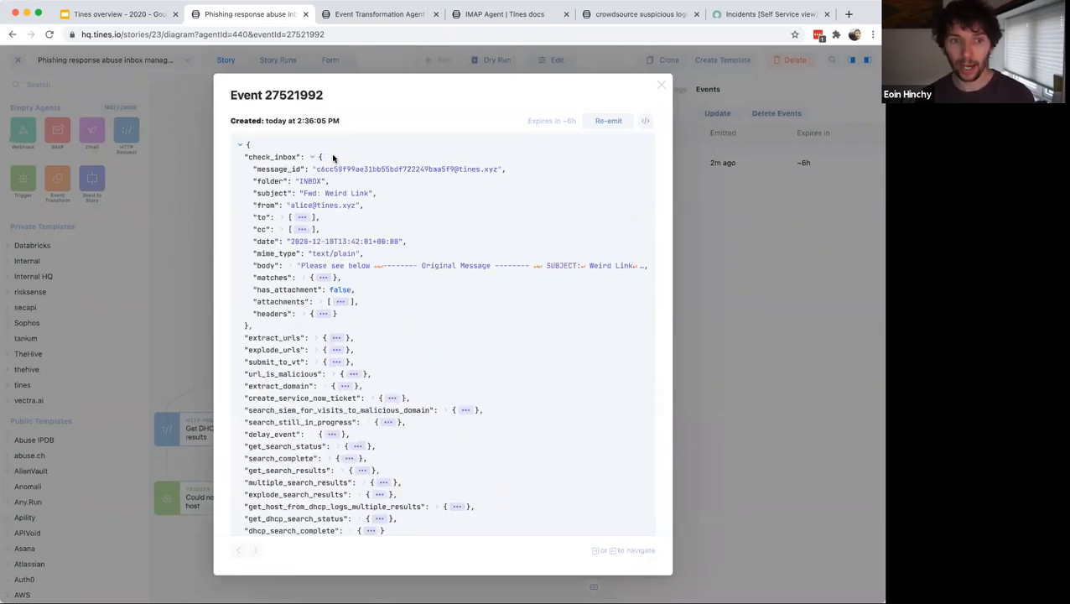
{"action": "left_click", "coordinate": [333, 350]}
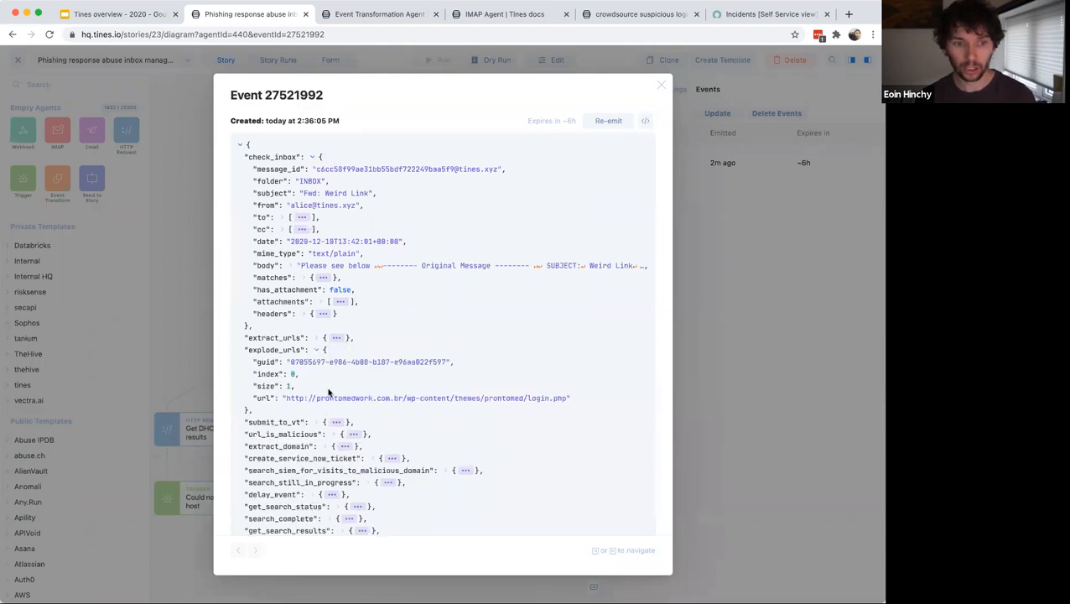
- Examine the submit_to_vt data in the DHCP search complete event, expanding its body and scans, and close the event
{"action": "scroll", "coordinate": [330, 400], "scroll_direction": "down", "scroll_amount": 3}
{"action": "left_click", "coordinate": [334, 334]}
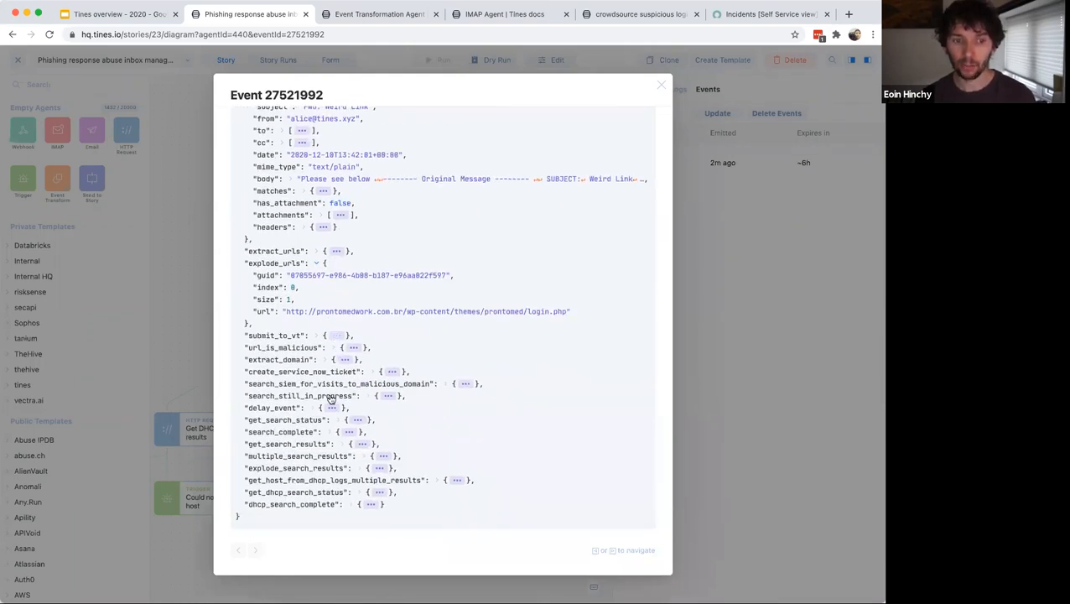
{"action": "scroll", "coordinate": [332, 400], "scroll_direction": "down", "scroll_amount": 2}
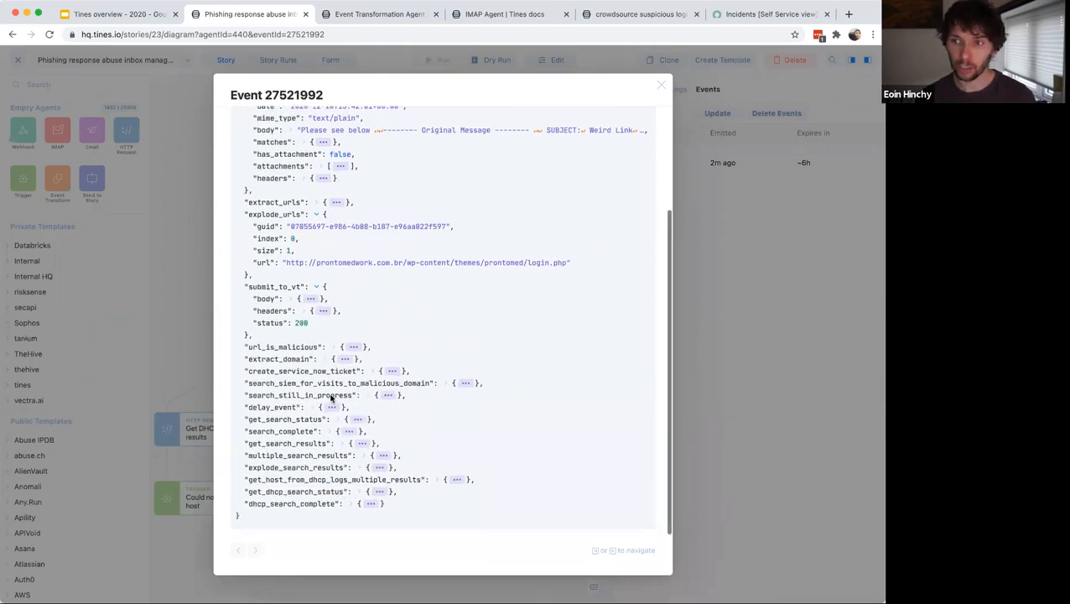
{"action": "left_click", "coordinate": [306, 299]}
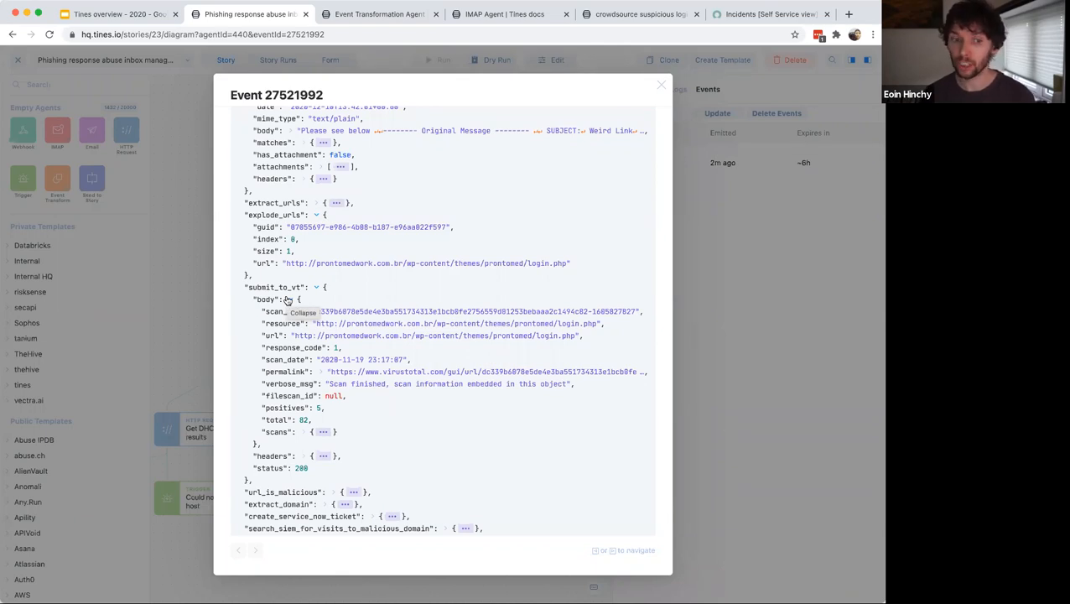
{"action": "left_click", "coordinate": [325, 432]}
{"action": "scroll", "coordinate": [327, 436], "scroll_direction": "down", "scroll_amount": 3}
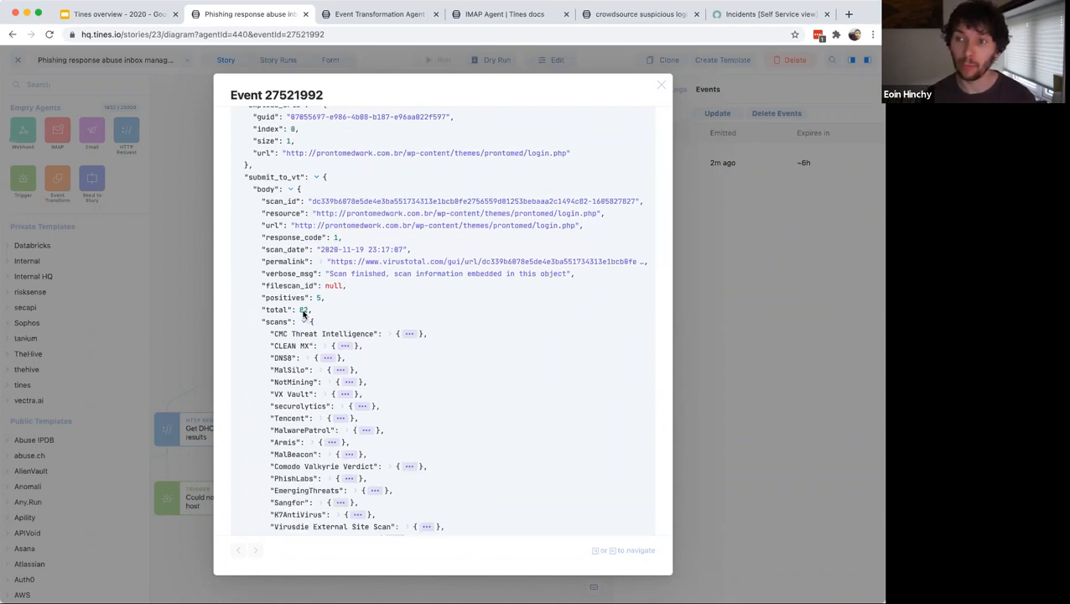
{"action": "scroll", "coordinate": [303, 314], "scroll_direction": "down", "scroll_amount": 3}
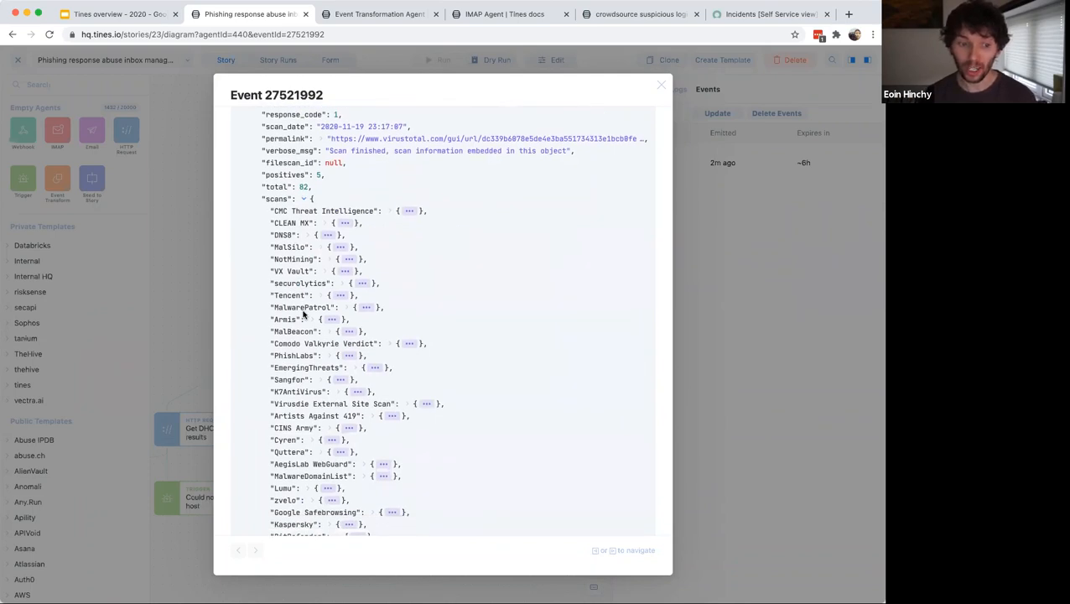
{"action": "scroll", "coordinate": [303, 314], "scroll_direction": "down", "scroll_amount": 2}
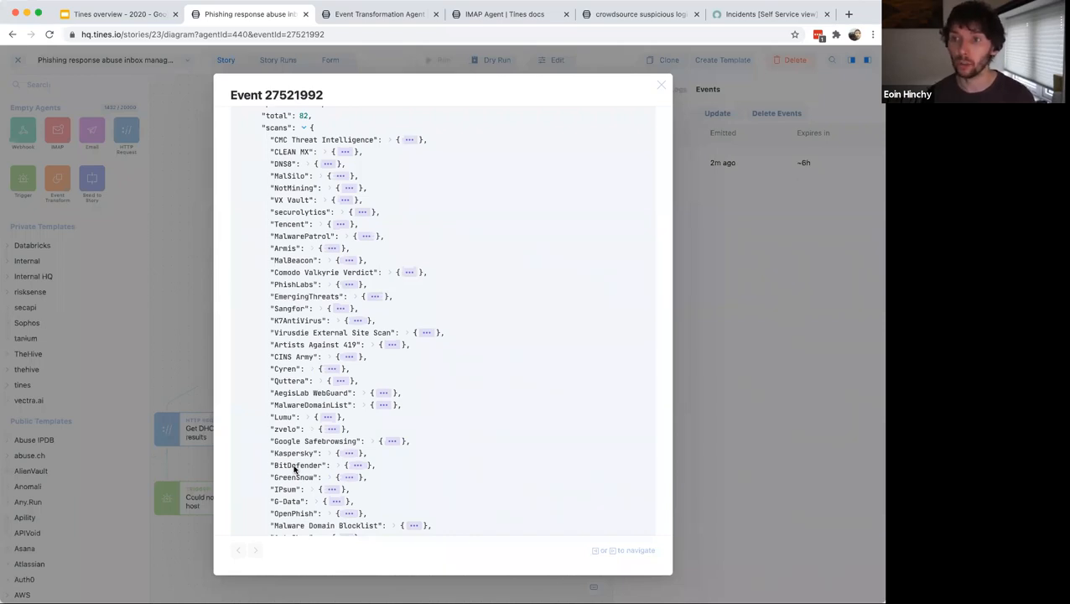
{"action": "left_click", "coordinate": [660, 85]}
- Open the story runs and view the latest run's routes to the Check Inbox and Submit to VT events
{"action": "scroll", "coordinate": [344, 293], "scroll_direction": "down", "scroll_amount": 5}
{"action": "scroll", "coordinate": [344, 294], "scroll_direction": "left", "scroll_amount": 5}
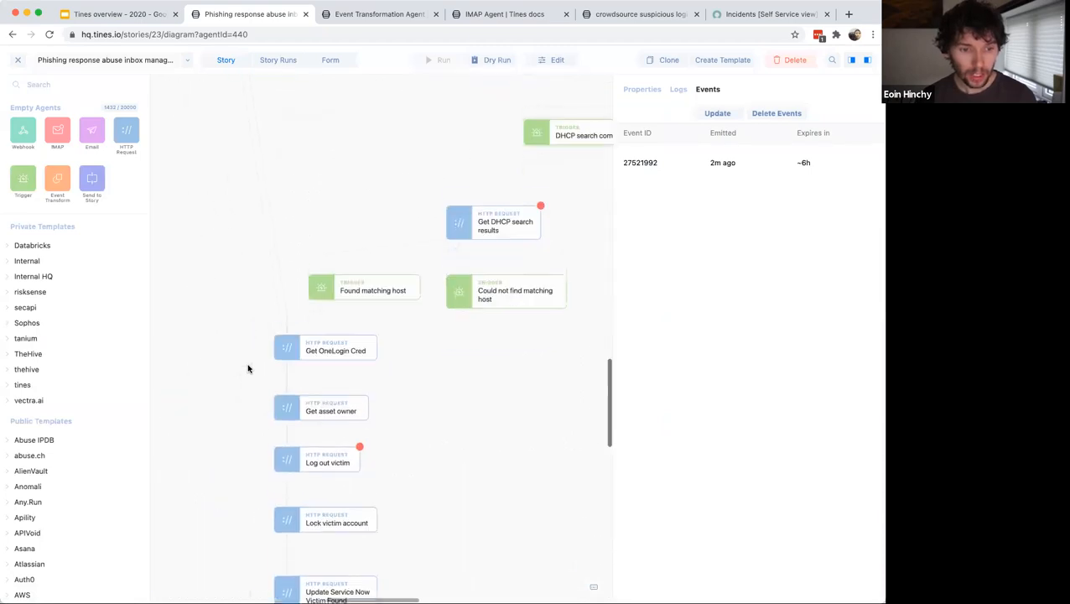
{"action": "scroll", "coordinate": [247, 369], "scroll_direction": "left", "scroll_amount": 1}
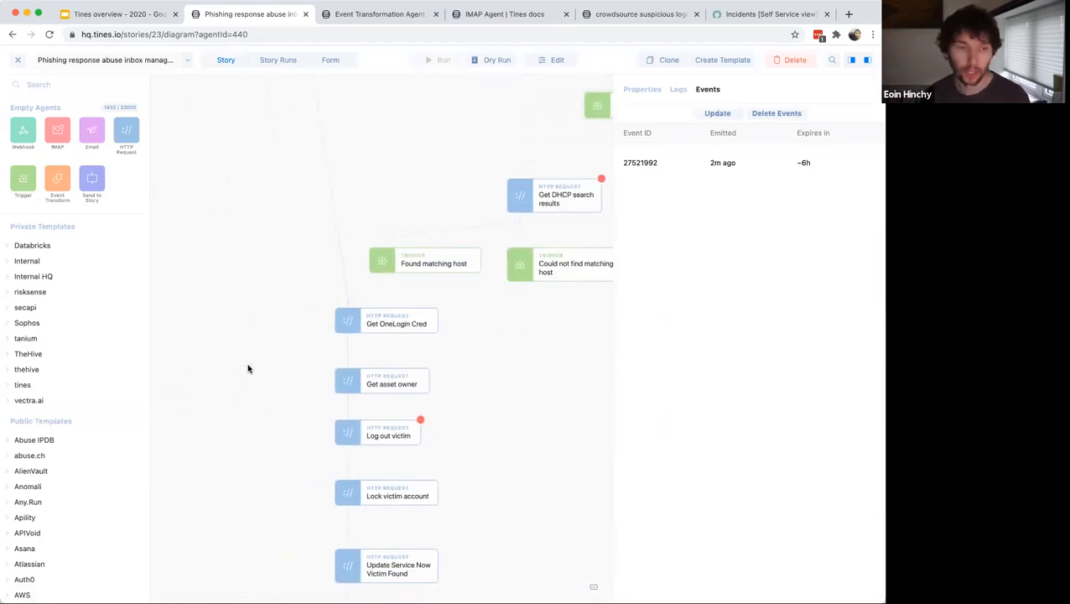
{"action": "left_click", "coordinate": [277, 60]}
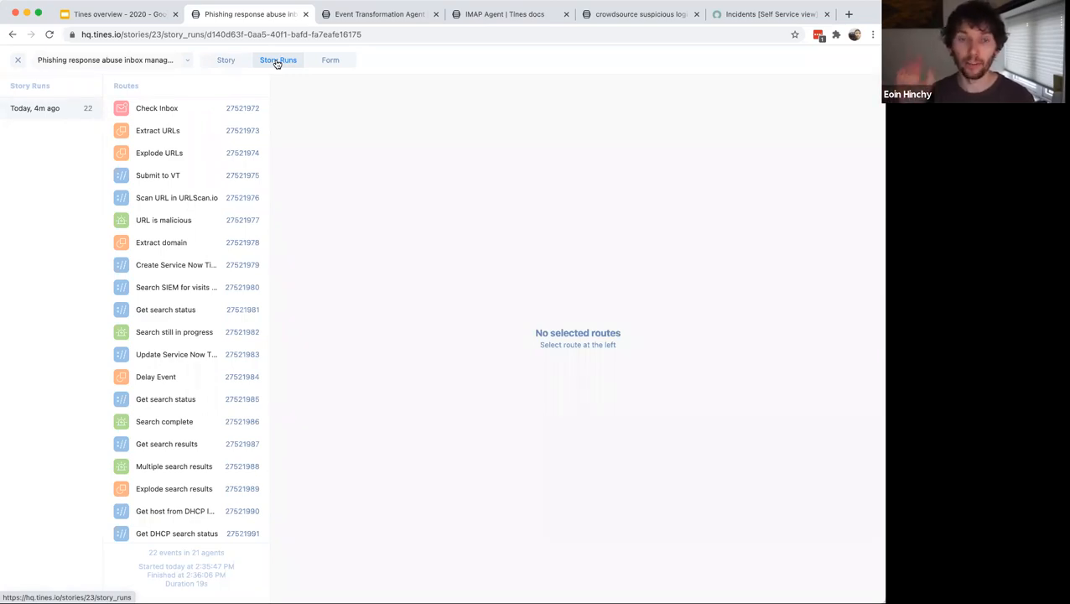
{"action": "left_click", "coordinate": [181, 112]}
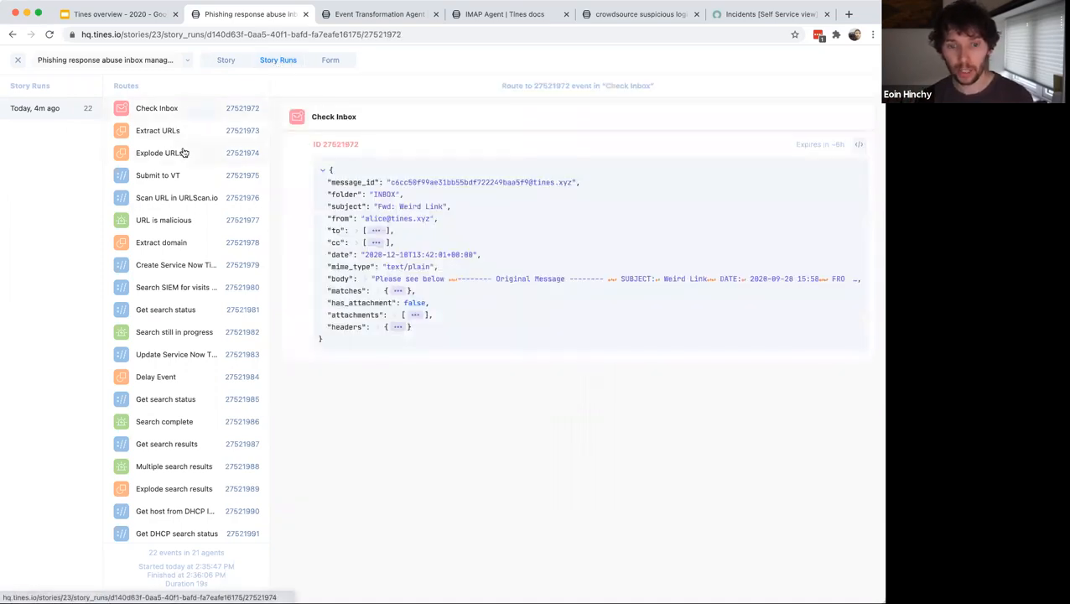
{"action": "left_click", "coordinate": [182, 178]}
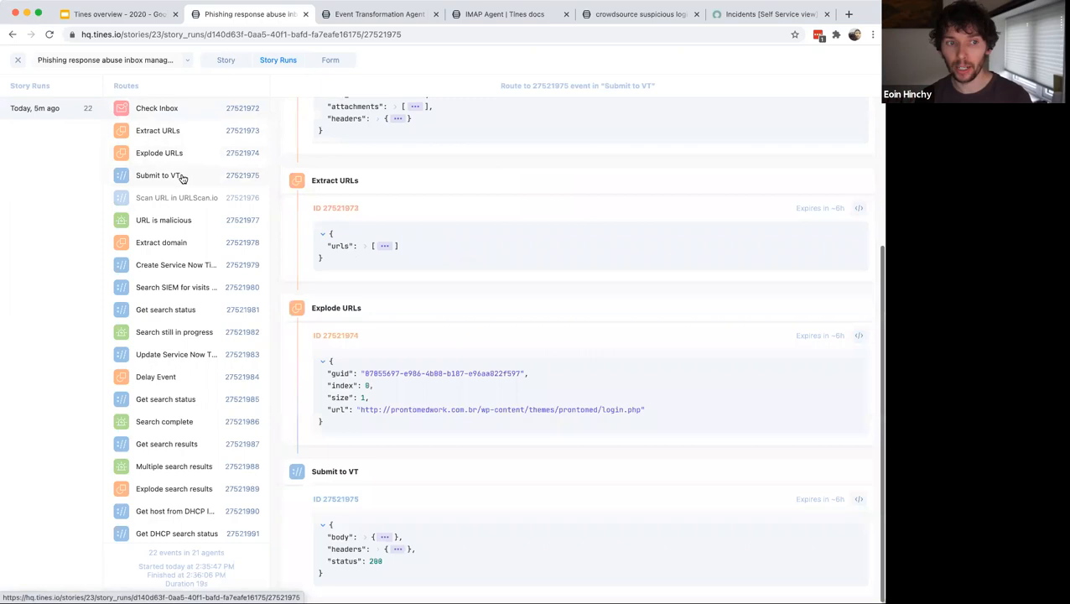
- View the run's routes to Extract domain, Create Service Now Ticket and Search SIEM for visits to malicious domain, ending back on Check Inbox
{"action": "left_click", "coordinate": [158, 245]}
{"action": "left_click", "coordinate": [181, 266]}
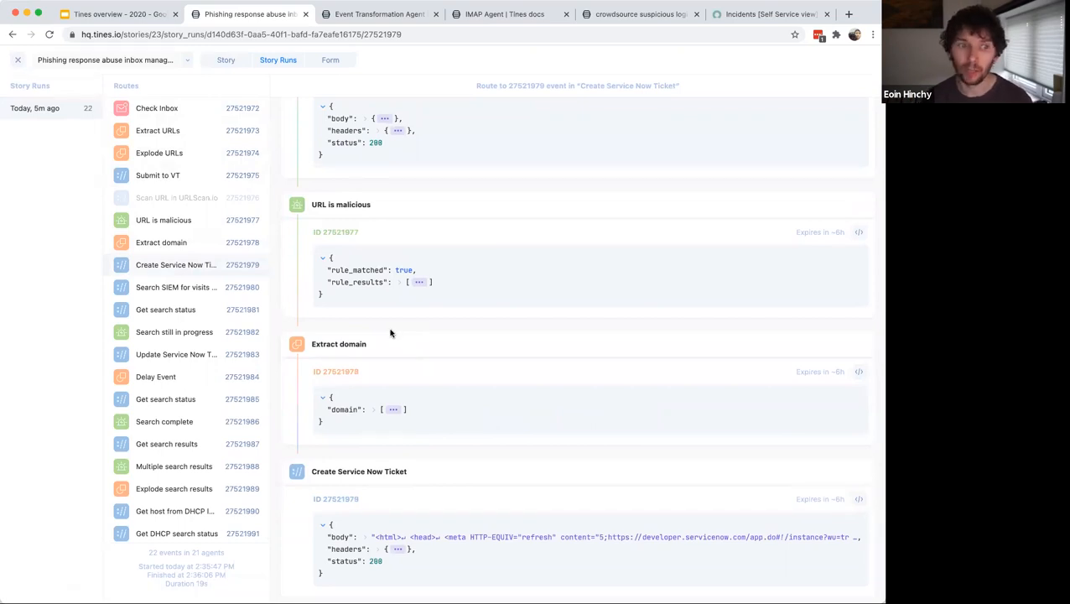
{"action": "left_click", "coordinate": [167, 289]}
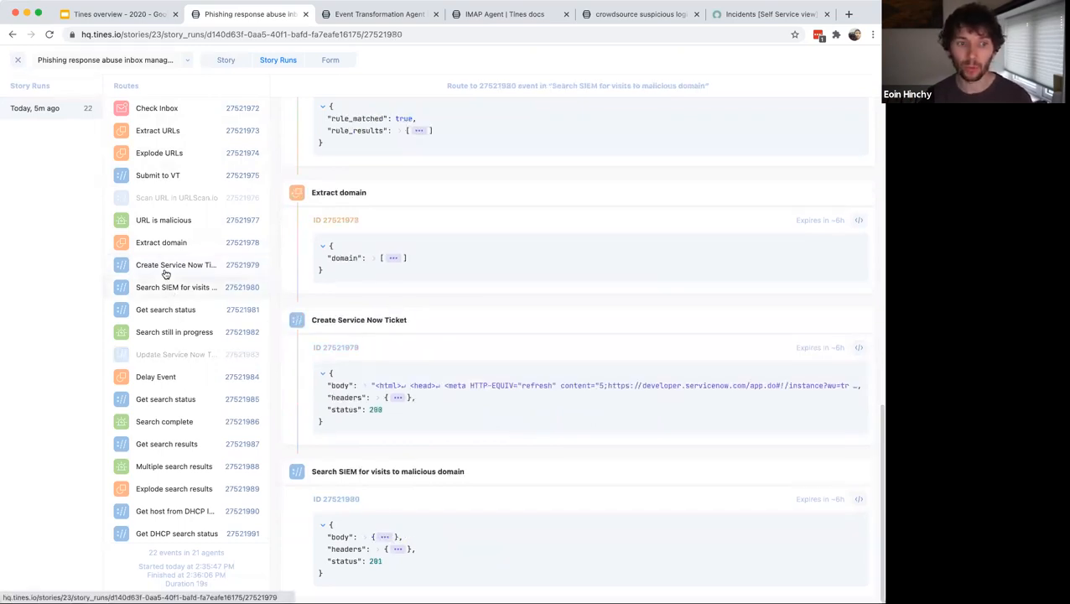
{"action": "left_click", "coordinate": [168, 267]}
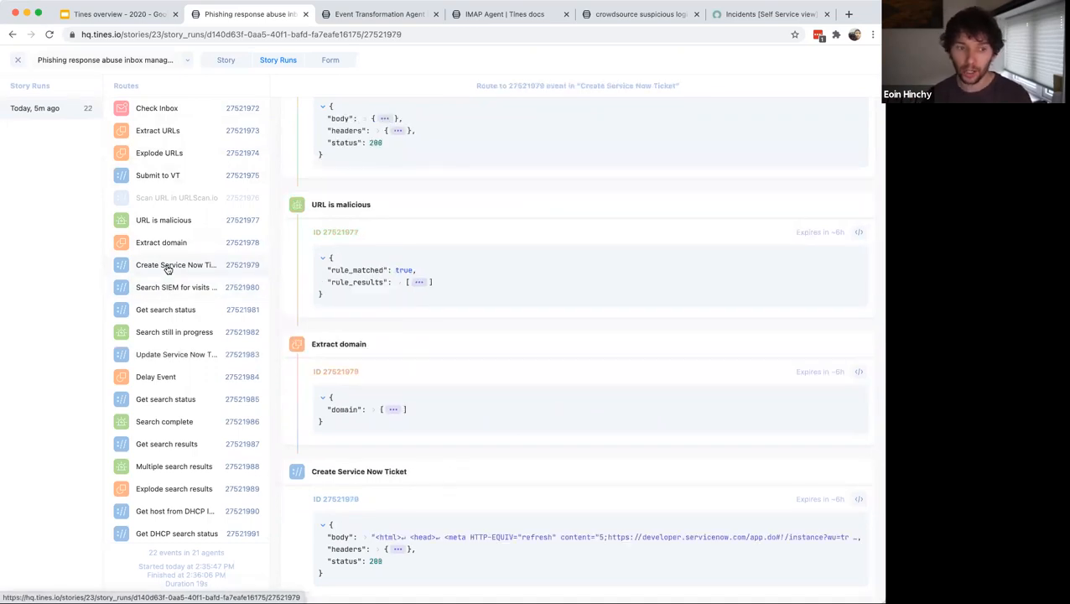
{"action": "left_click", "coordinate": [188, 109]}
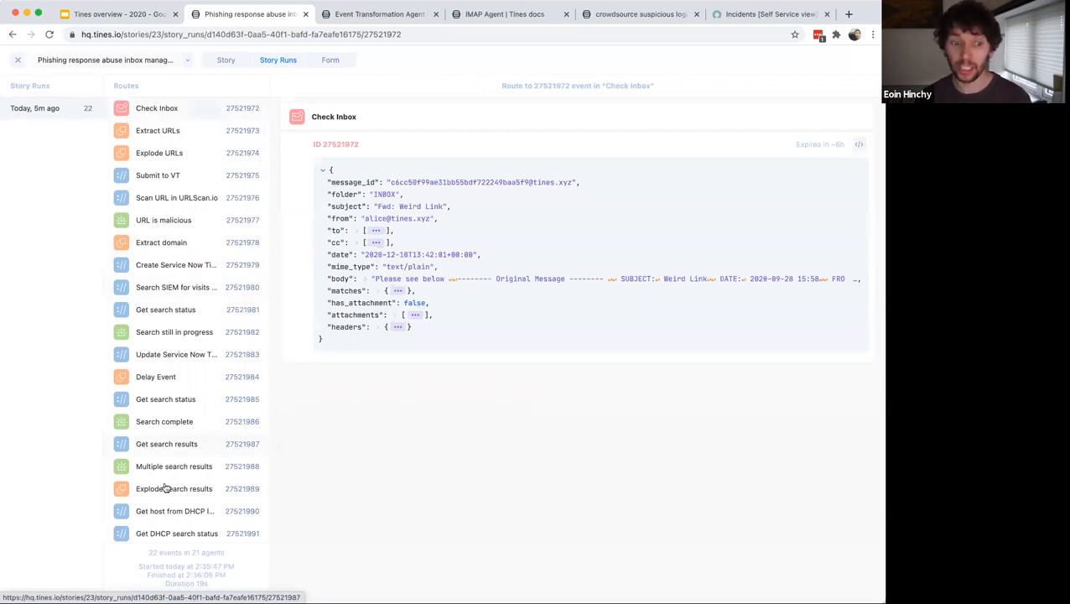
- Examine the run summary's event and agent counts, start and finish times, and duration
{"action": "mouse_move", "coordinate": [226, 553]}
{"action": "left_mouse_down"}
{"action": "mouse_move", "coordinate": [149, 556]}
{"action": "mouse_move", "coordinate": [223, 557]}
{"action": "left_mouse_up"}
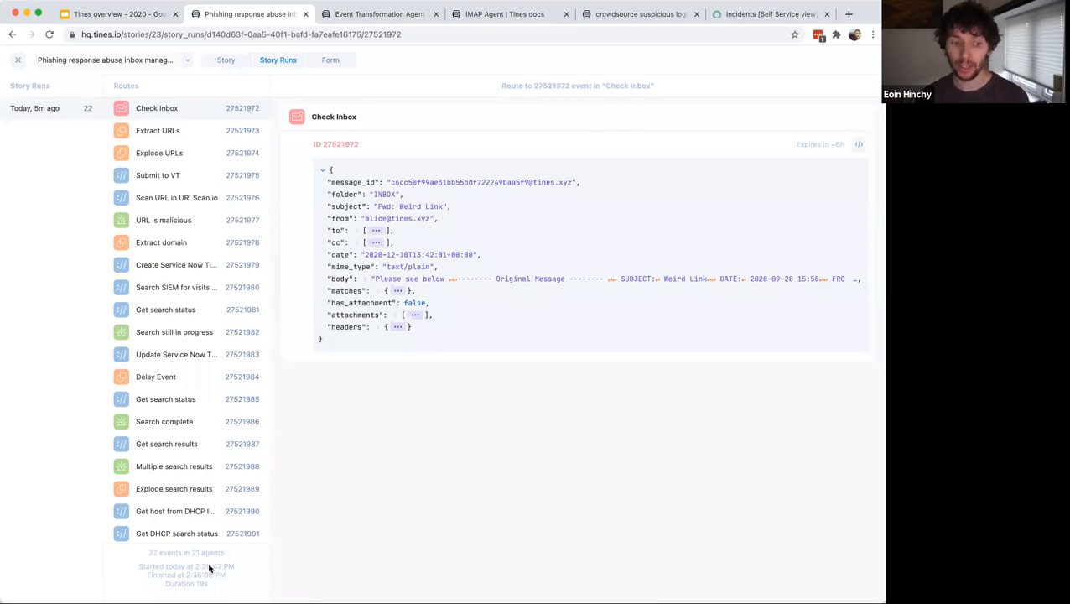
{"action": "triple_click", "coordinate": [205, 568]}
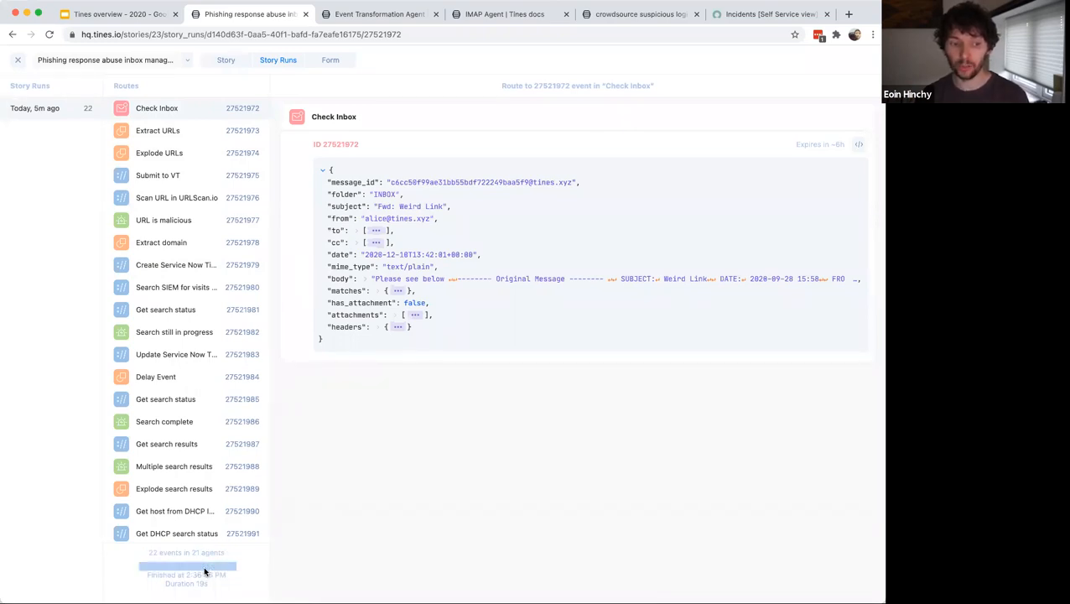
{"action": "mouse_move", "coordinate": [226, 574]}
{"action": "left_mouse_down"}
{"action": "mouse_move", "coordinate": [215, 587]}
{"action": "mouse_move", "coordinate": [157, 583]}
{"action": "mouse_move", "coordinate": [227, 587]}
{"action": "left_mouse_up"}
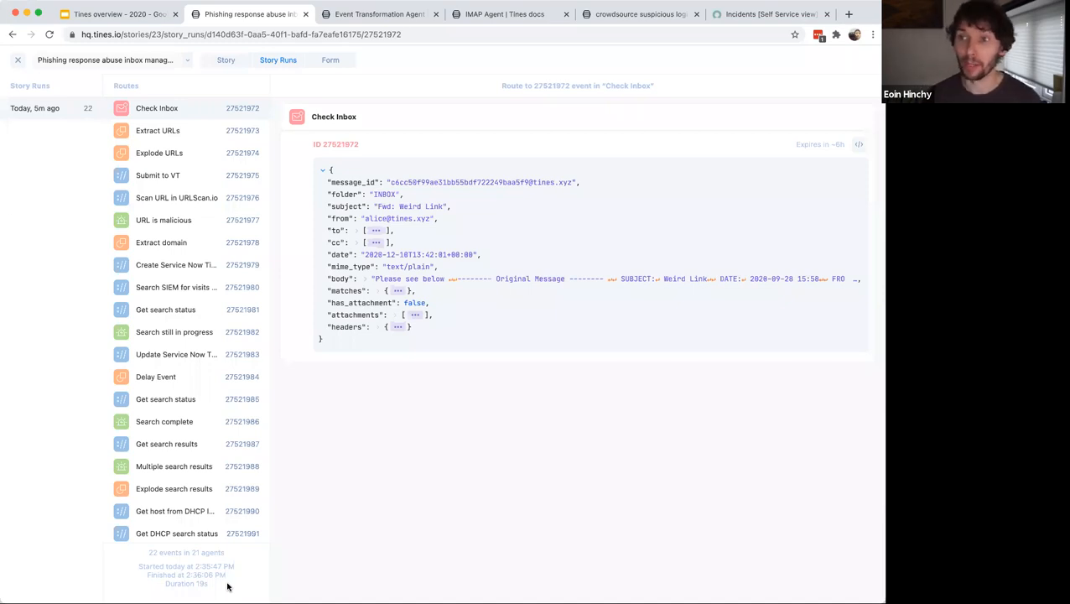
- Return to the story diagram and view the properties of the Get search results agent
{"action": "left_click", "coordinate": [226, 60]}
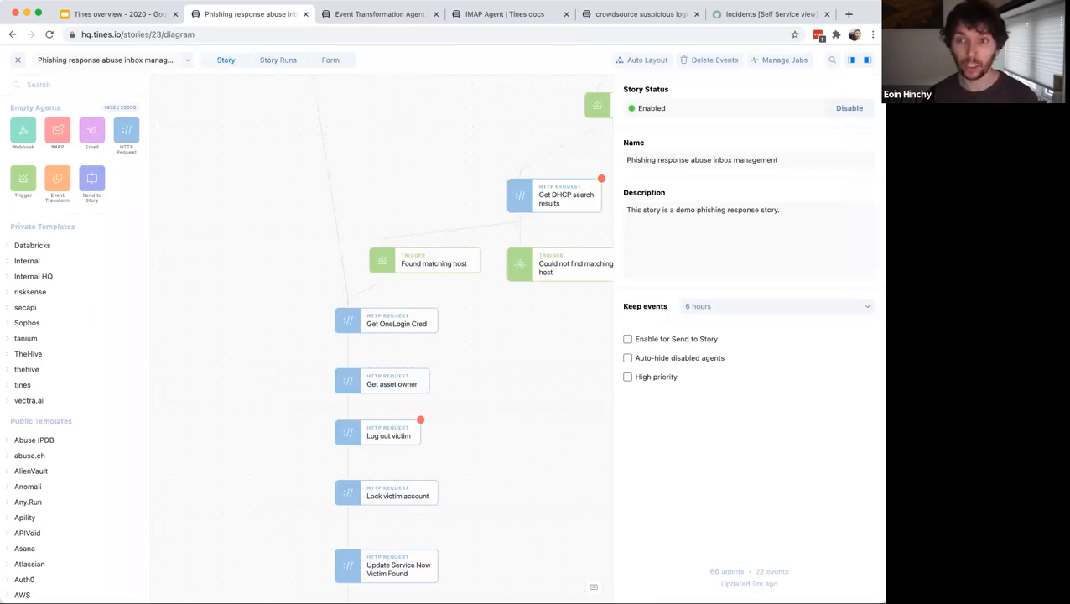
{"action": "scroll", "coordinate": [432, 381], "scroll_direction": "right", "scroll_amount": 5}
{"action": "scroll", "coordinate": [431, 382], "scroll_direction": "up", "scroll_amount": 2}
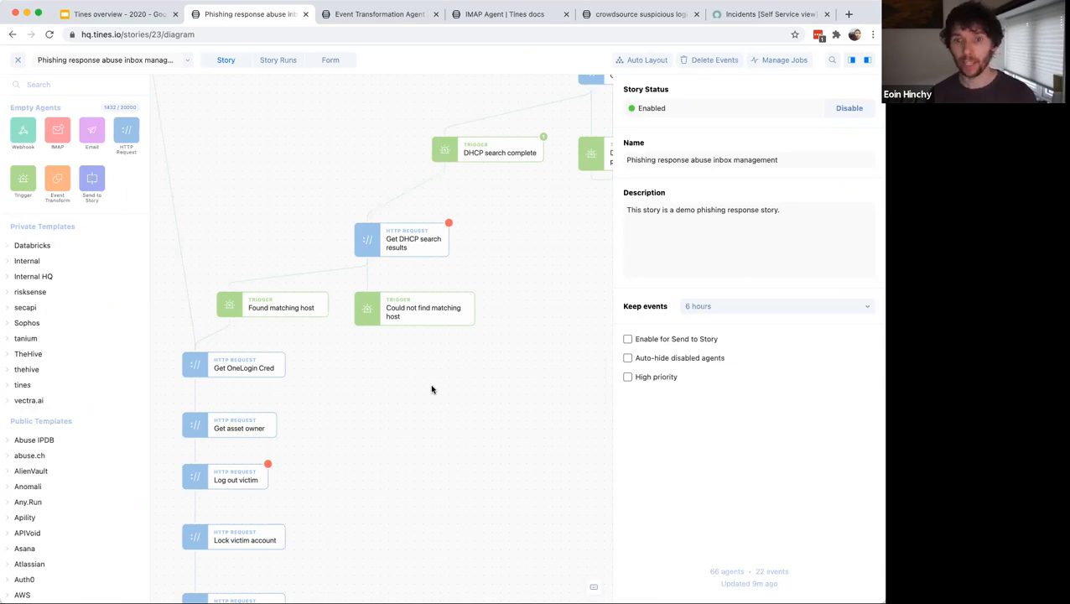
{"action": "scroll", "coordinate": [456, 291], "scroll_direction": "up", "scroll_amount": 5}
{"action": "scroll", "coordinate": [456, 291], "scroll_direction": "right", "scroll_amount": 5}
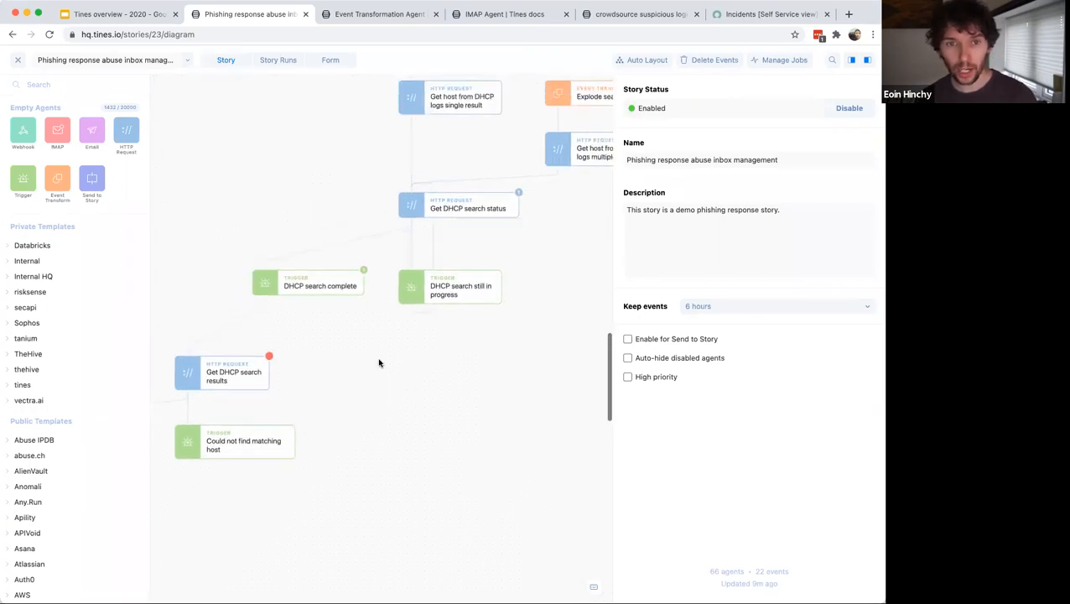
{"action": "scroll", "coordinate": [342, 185], "scroll_direction": "up", "scroll_amount": 5}
{"action": "scroll", "coordinate": [342, 185], "scroll_direction": "right", "scroll_amount": 2}
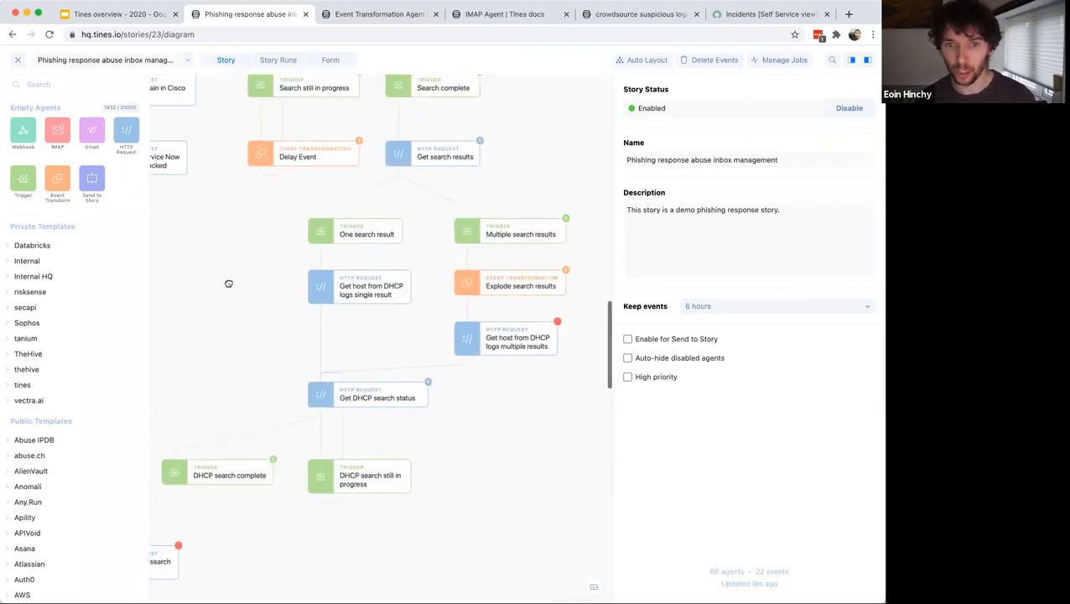
{"action": "left_click", "coordinate": [425, 162]}
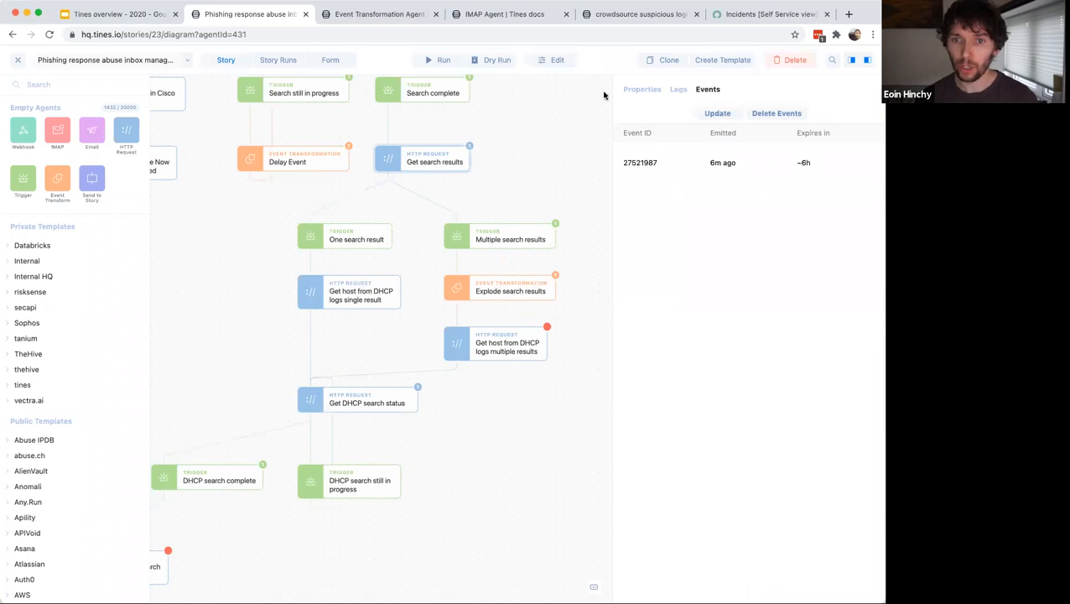
{"action": "left_click", "coordinate": [641, 90]}
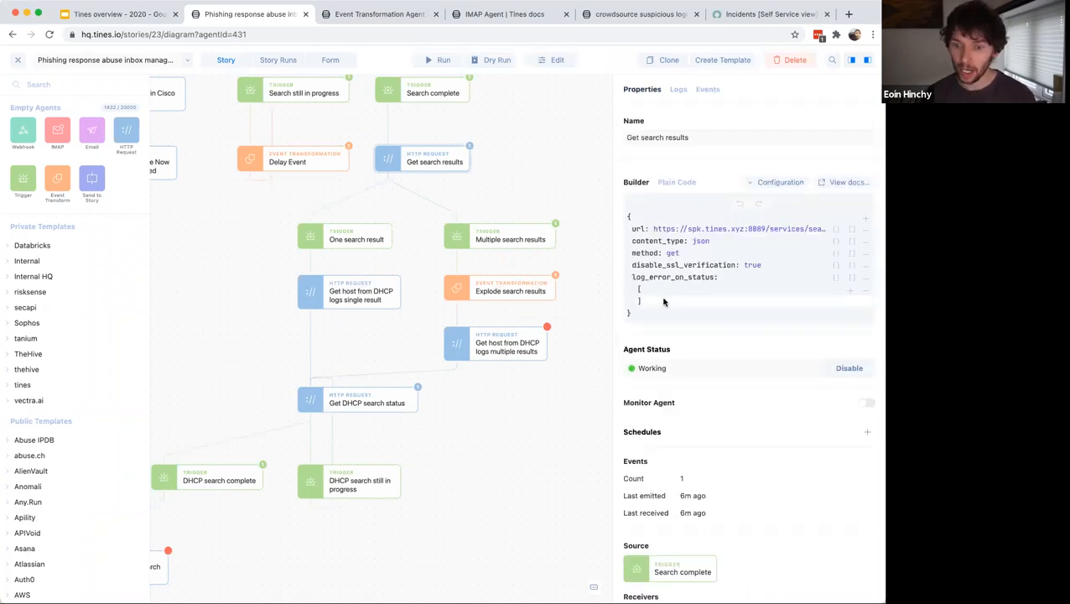
- In the Get search results agent's monitoring settings, enable notification on agent failure and change the first story recipient's domain to example.com
{"action": "left_click", "coordinate": [651, 404]}
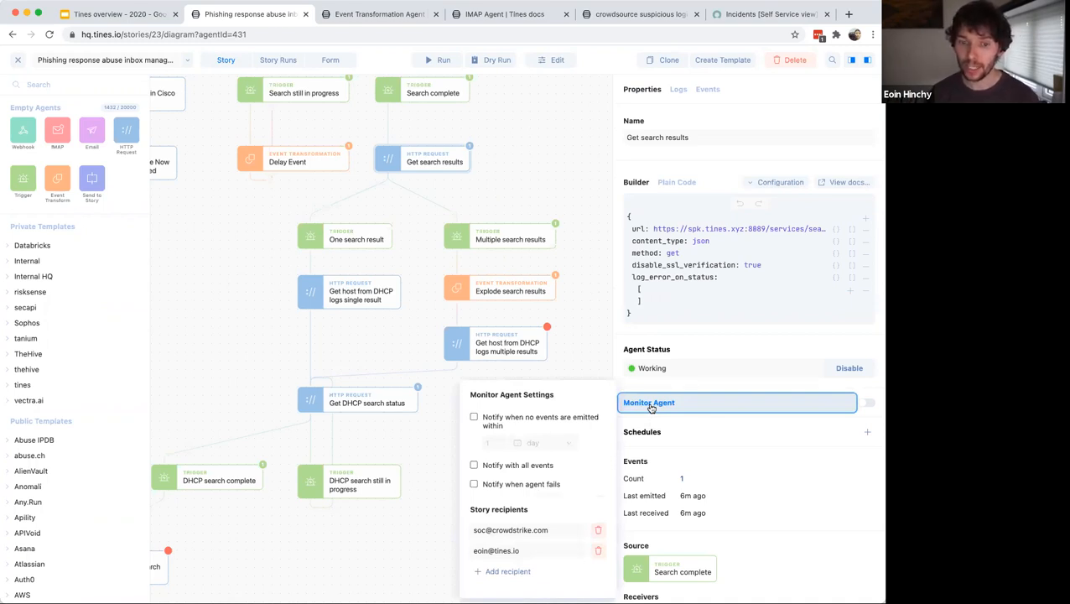
{"action": "left_click", "coordinate": [524, 486]}
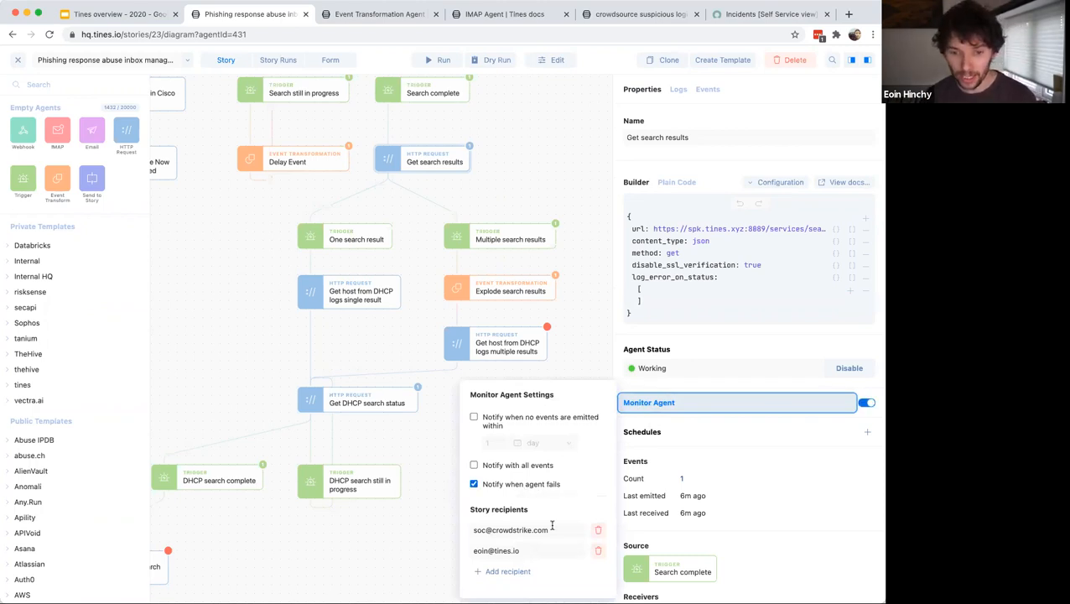
{"action": "left_click_drag", "start_coordinate": [491, 529], "coordinate": [553, 529]}
{"action": "type", "text": "example.com"}
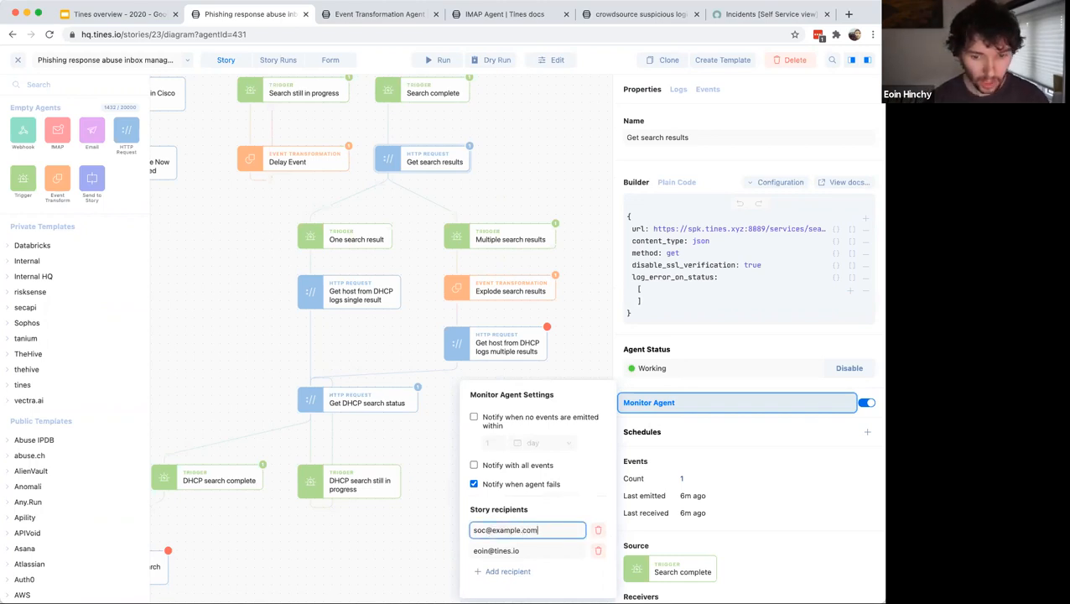
- Turn off the failure notification for the Get search results agent and close its monitoring settings
{"action": "left_click", "coordinate": [565, 483]}
{"action": "left_click", "coordinate": [566, 484]}
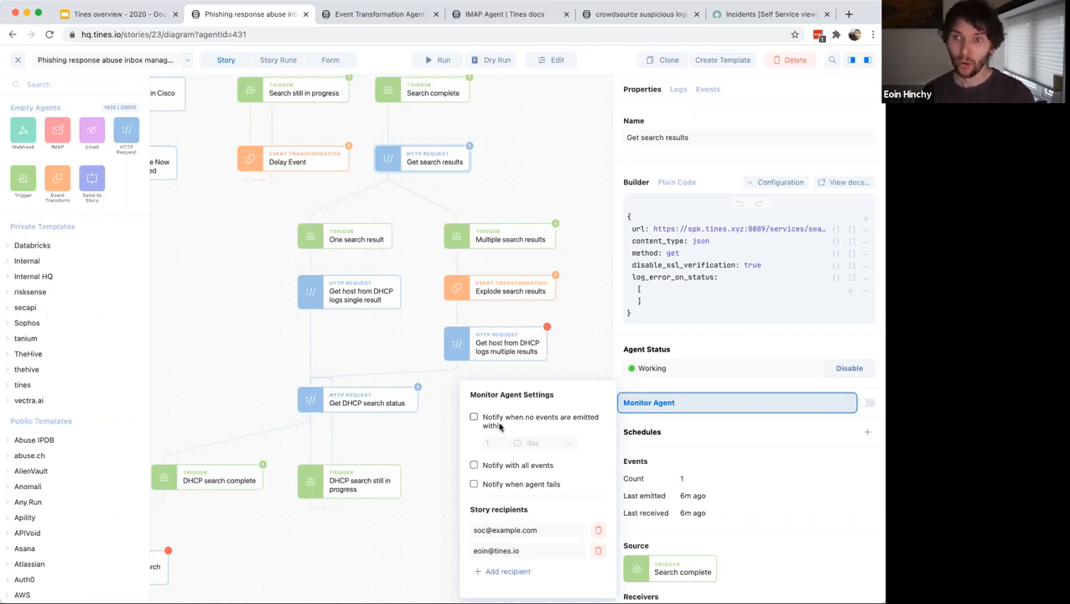
{"action": "left_click", "coordinate": [562, 153]}
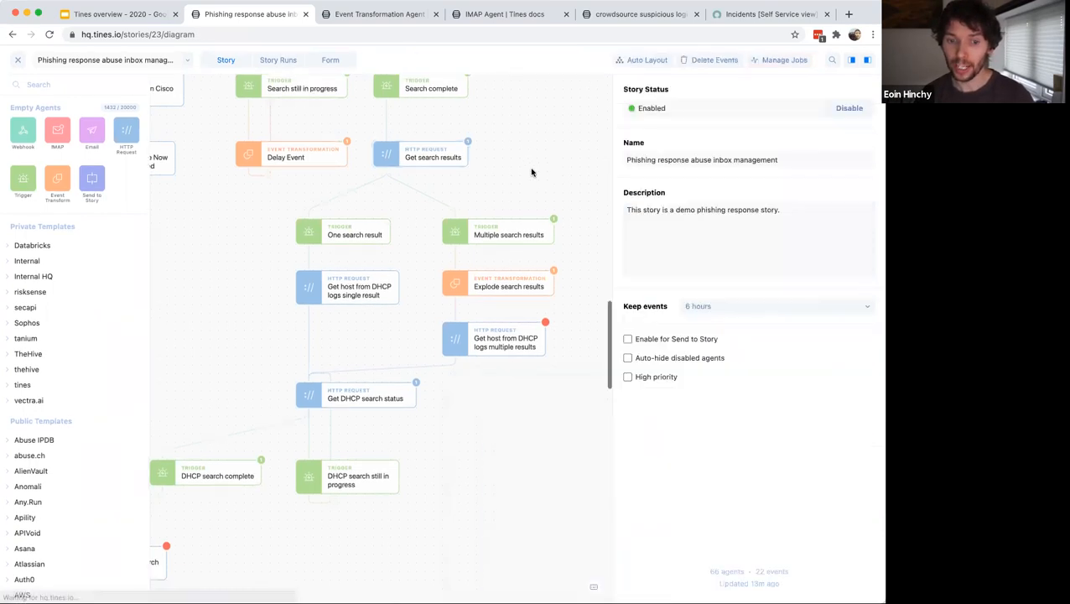
- View the Check Inbox agent's monitoring settings and the time units for its no-events notification, and deselect the agent
{"action": "scroll", "coordinate": [529, 174], "scroll_direction": "up", "scroll_amount": 5}
{"action": "scroll", "coordinate": [482, 208], "scroll_direction": "up", "scroll_amount": 6}
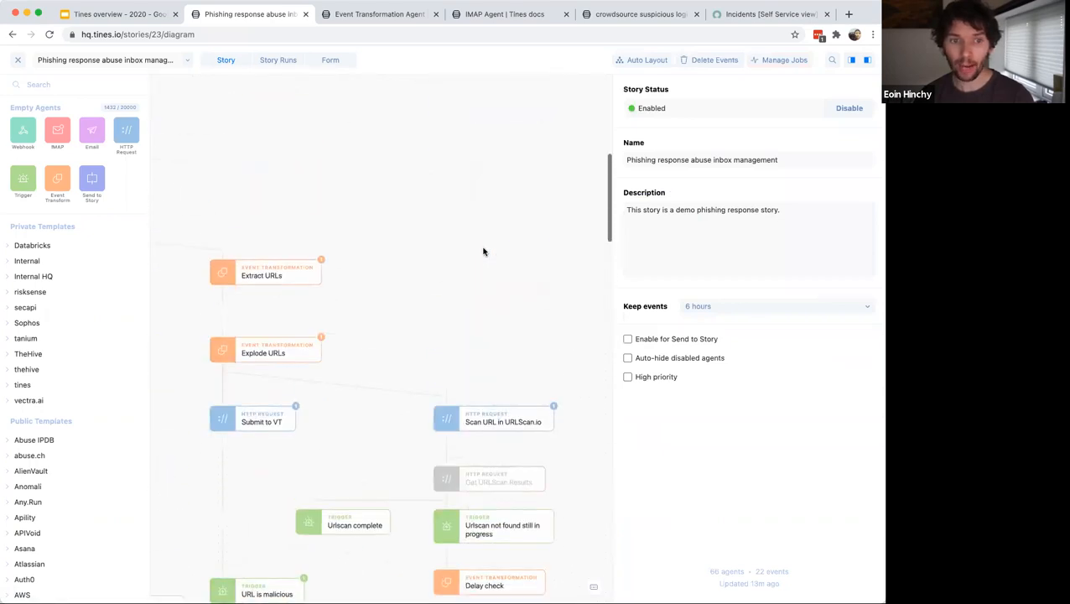
{"action": "scroll", "coordinate": [482, 251], "scroll_direction": "left", "scroll_amount": 1}
{"action": "scroll", "coordinate": [482, 250], "scroll_direction": "left", "scroll_amount": 6}
{"action": "scroll", "coordinate": [444, 251], "scroll_direction": "right", "scroll_amount": 2}
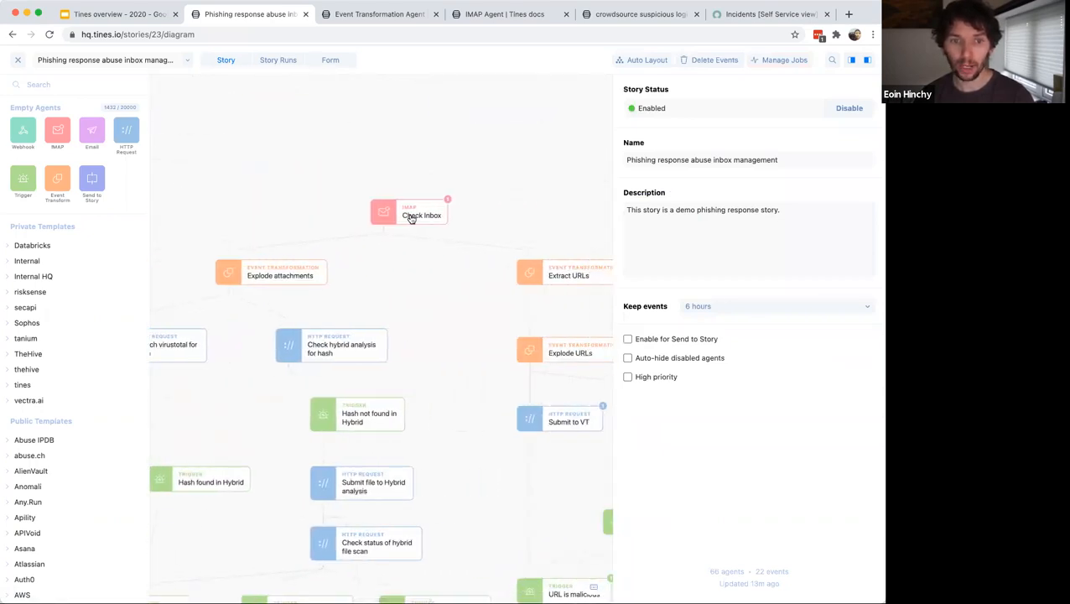
{"action": "left_click", "coordinate": [420, 221]}
{"action": "left_click", "coordinate": [662, 463]}
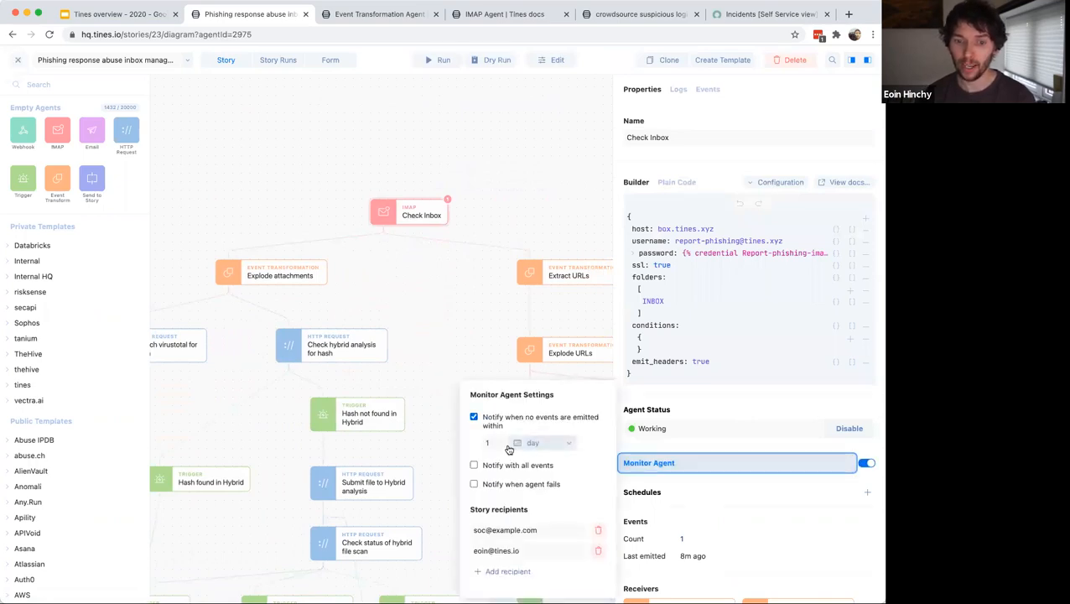
{"action": "left_click", "coordinate": [557, 444]}
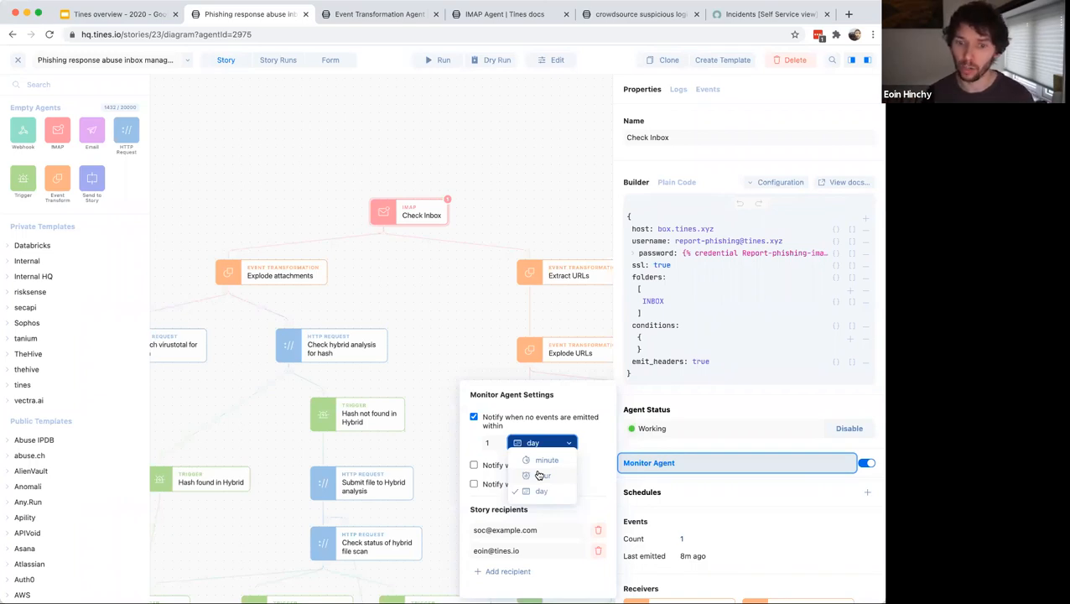
{"action": "left_click", "coordinate": [866, 461]}
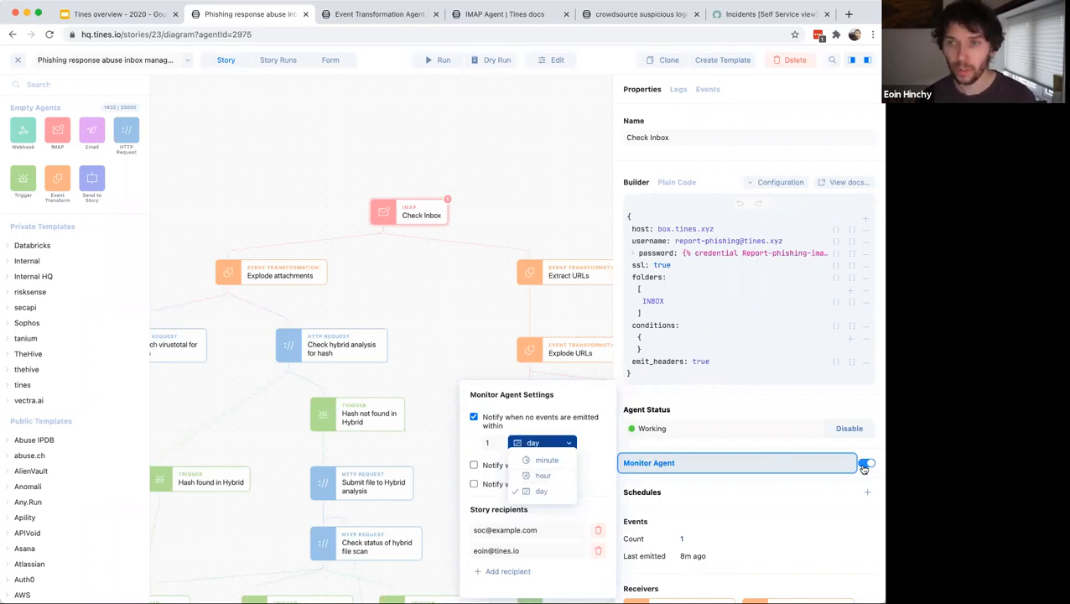
{"action": "left_click", "coordinate": [501, 179]}
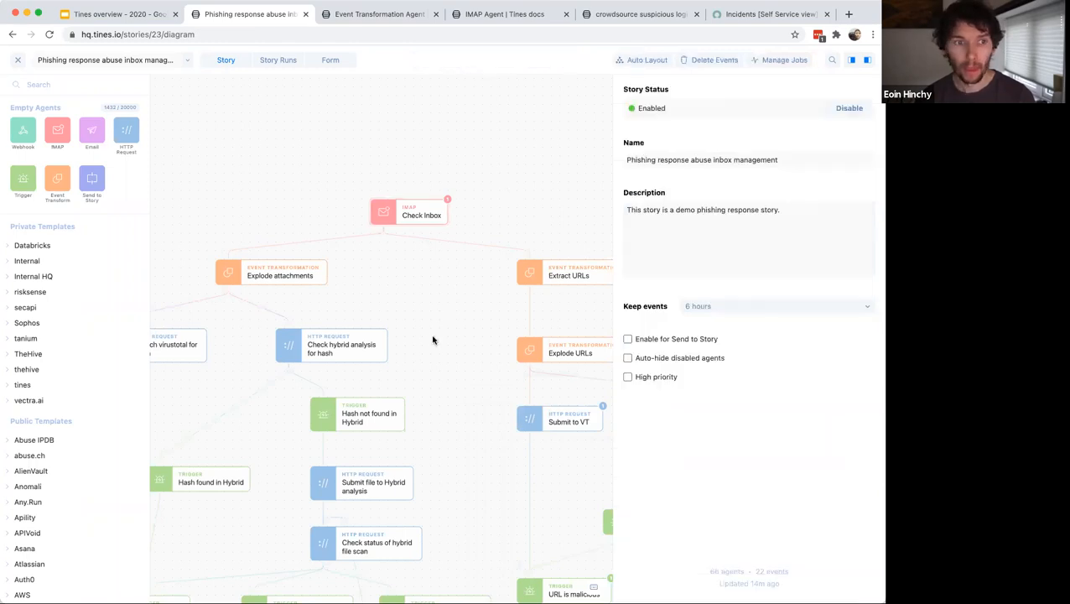
- View the properties of the Create Service Now Ticket agent below Extract domain
{"action": "left_click_drag", "start_coordinate": [431, 338], "coordinate": [425, 263]}
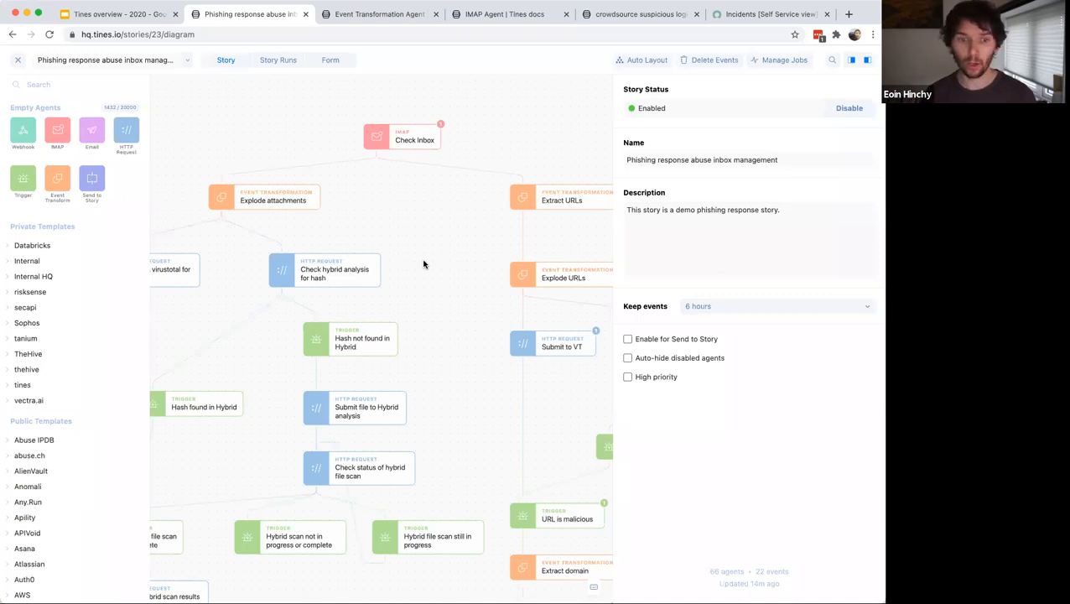
{"action": "scroll", "coordinate": [423, 264], "scroll_direction": "down", "scroll_amount": 7}
{"action": "scroll", "coordinate": [167, 250], "scroll_direction": "right", "scroll_amount": 3}
{"action": "scroll", "coordinate": [167, 249], "scroll_direction": "up", "scroll_amount": 2}
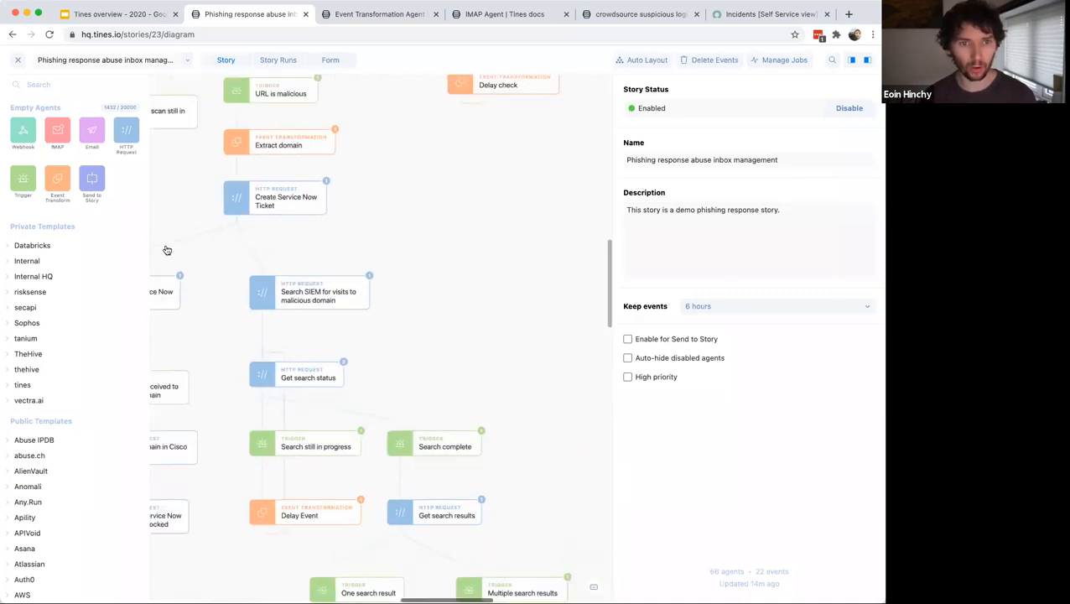
{"action": "left_click", "coordinate": [276, 207]}
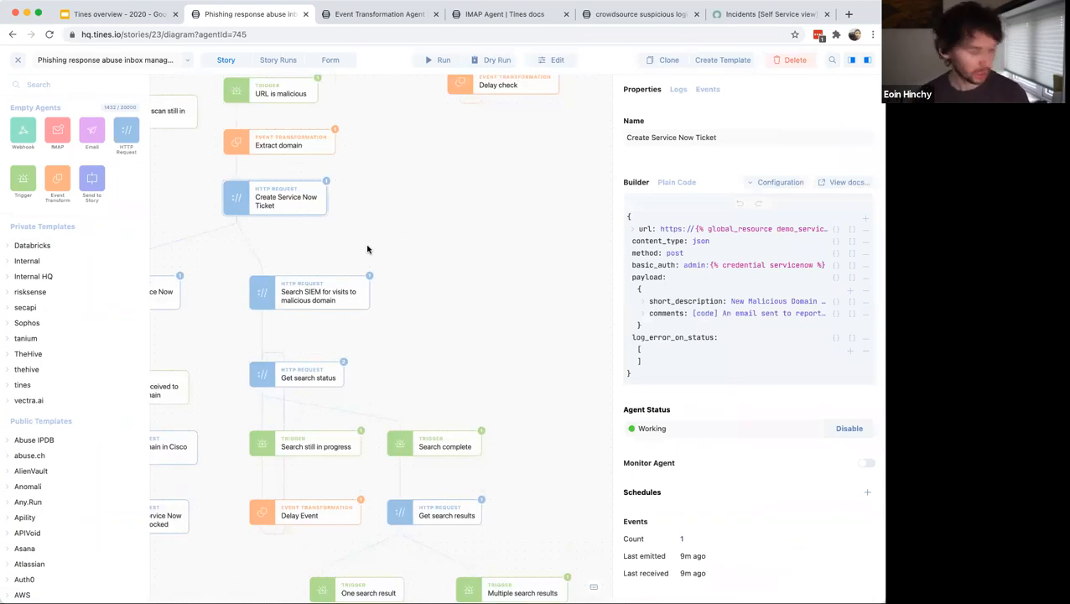
- Switch to ServiceNow, log in with the prefilled credentials, and reload the list of all incidents
{"action": "left_click", "coordinate": [779, 17]}
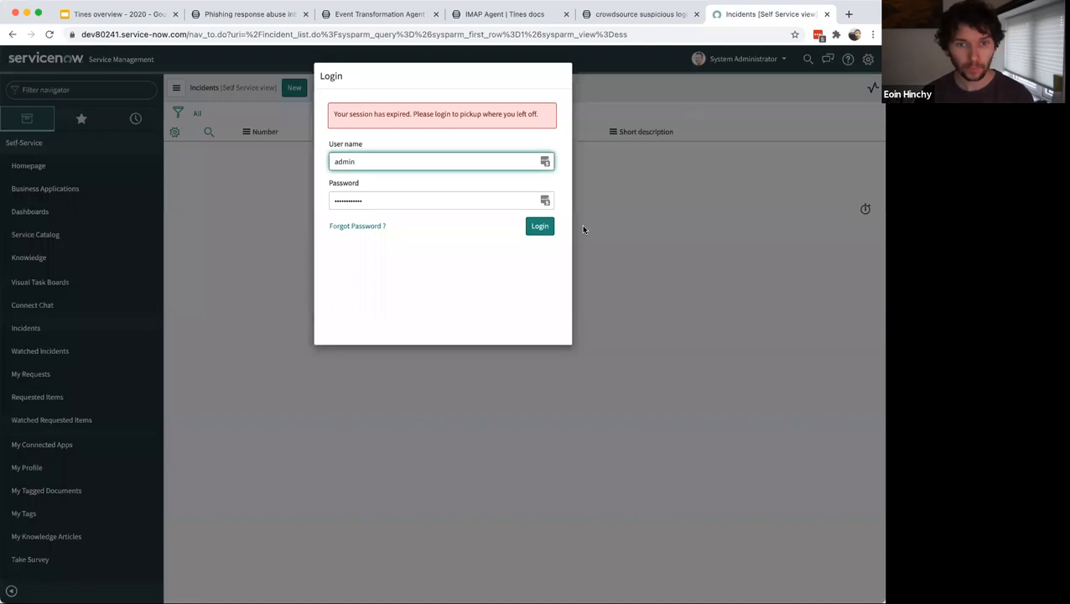
{"action": "left_click", "coordinate": [539, 227]}
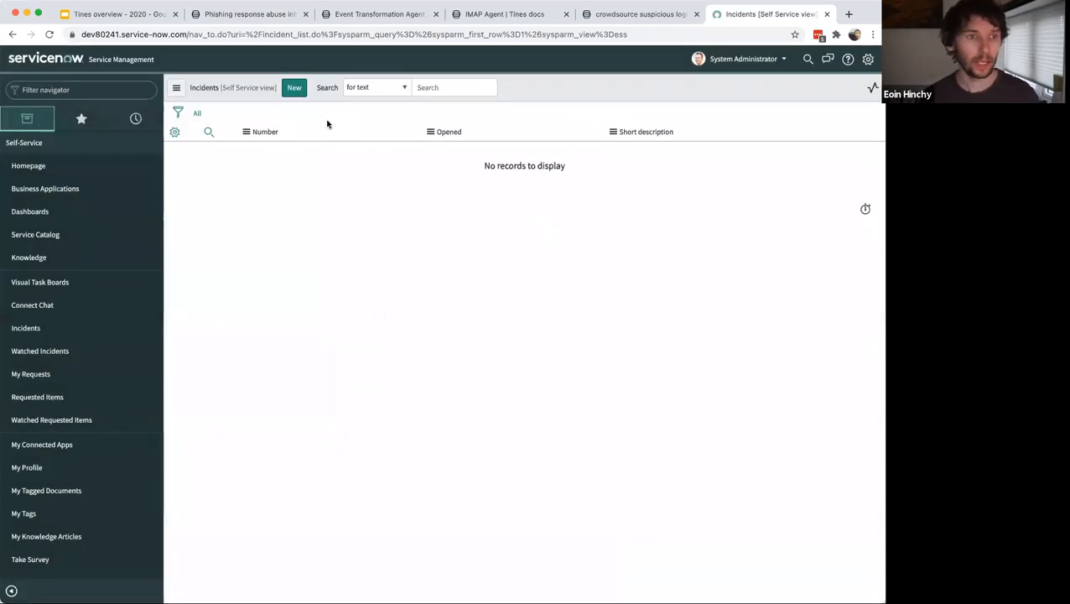
{"action": "left_click", "coordinate": [198, 114]}
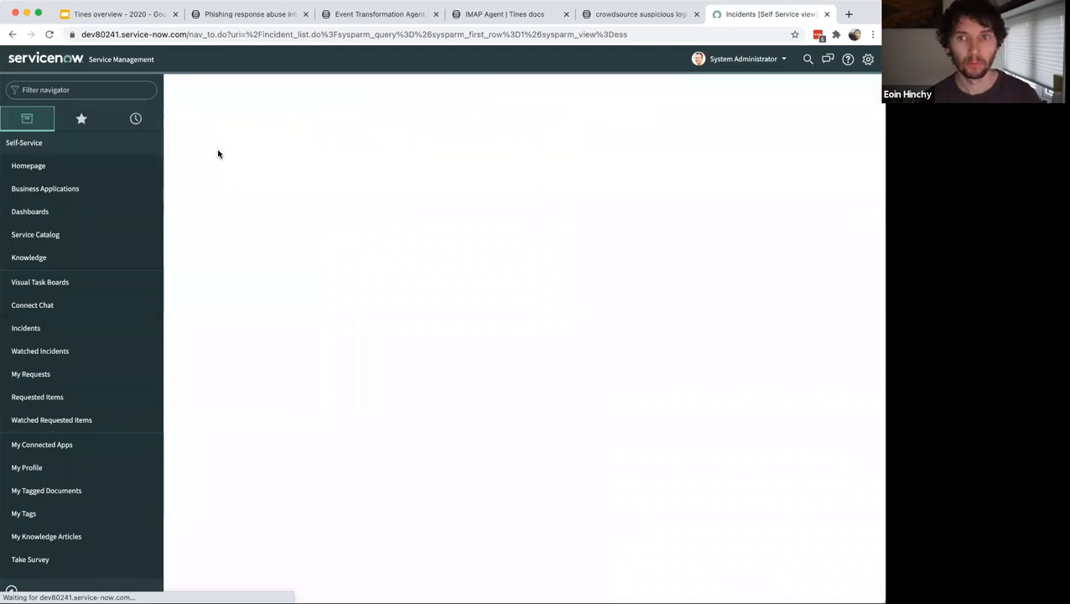
{"action": "left_click", "coordinate": [51, 36]}
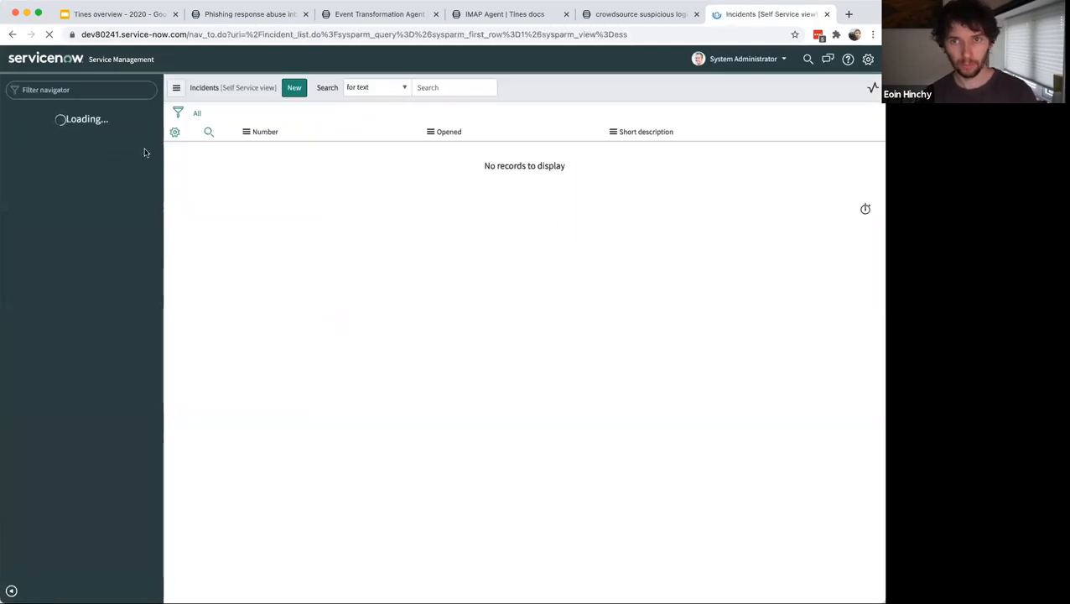
- Switch back to the Tines story, view the Create Service Now Ticket agent's configuration again, and deselect it
{"action": "left_click", "coordinate": [269, 19]}
{"action": "left_click_drag", "start_coordinate": [442, 246], "coordinate": [506, 222]}
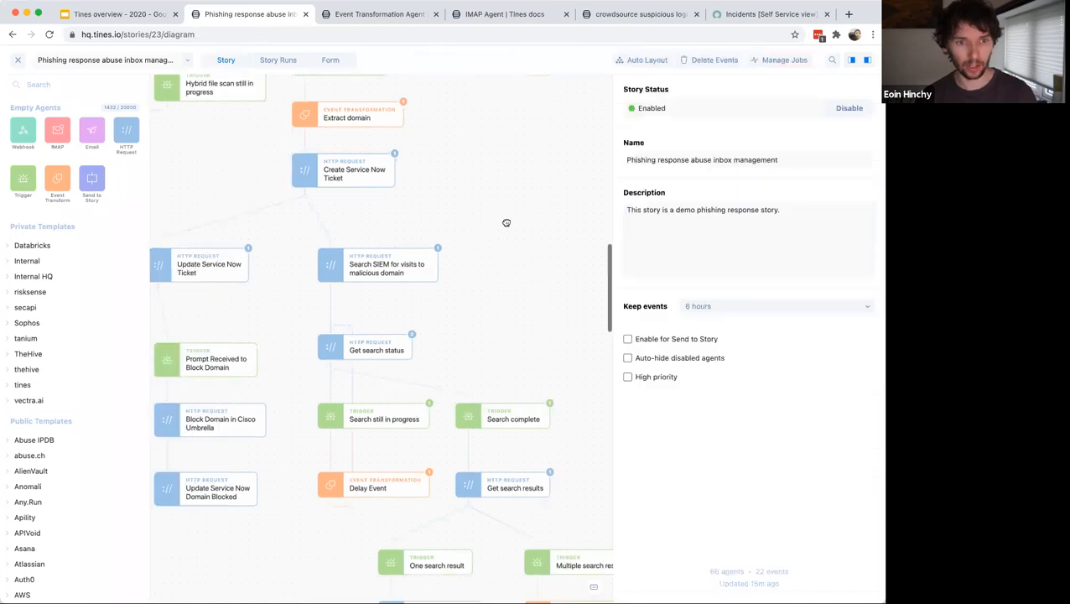
{"action": "scroll", "coordinate": [402, 168], "scroll_direction": "down", "scroll_amount": 2}
{"action": "left_click", "coordinate": [327, 144]}
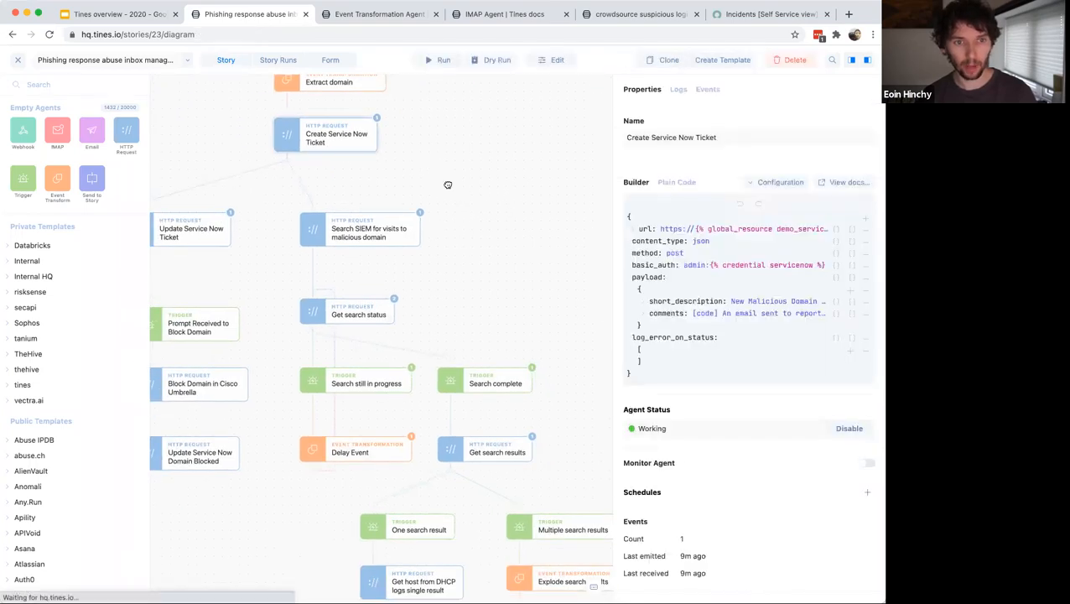
{"action": "left_click", "coordinate": [448, 184]}
- Add an Email agent beside Extract domain and connect it to the URL is malicious trigger
{"action": "scroll", "coordinate": [432, 178], "scroll_direction": "down", "scroll_amount": 2}
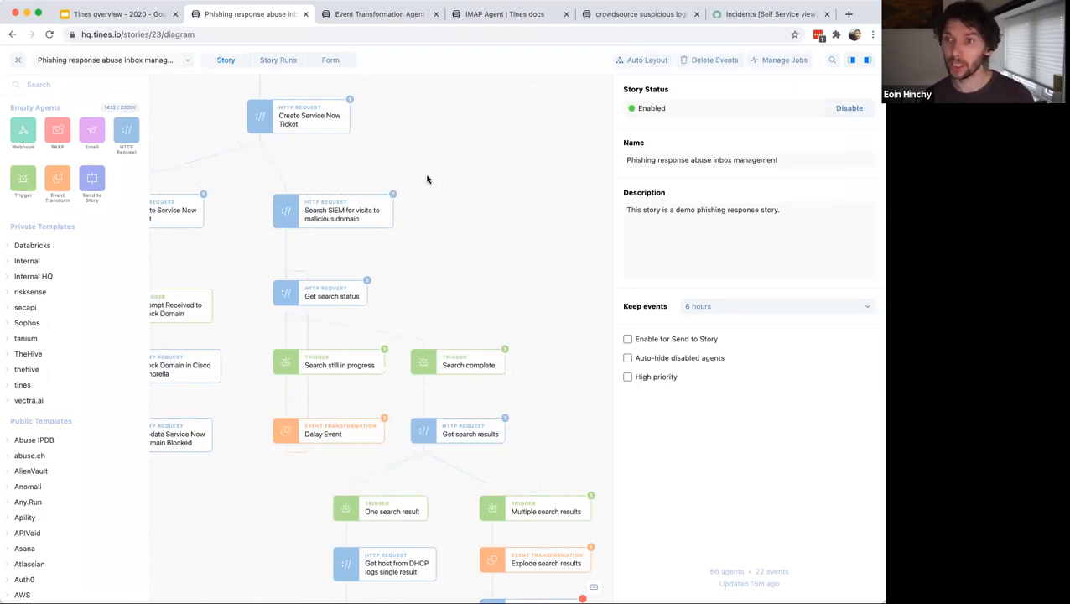
{"action": "scroll", "coordinate": [427, 178], "scroll_direction": "up", "scroll_amount": 3}
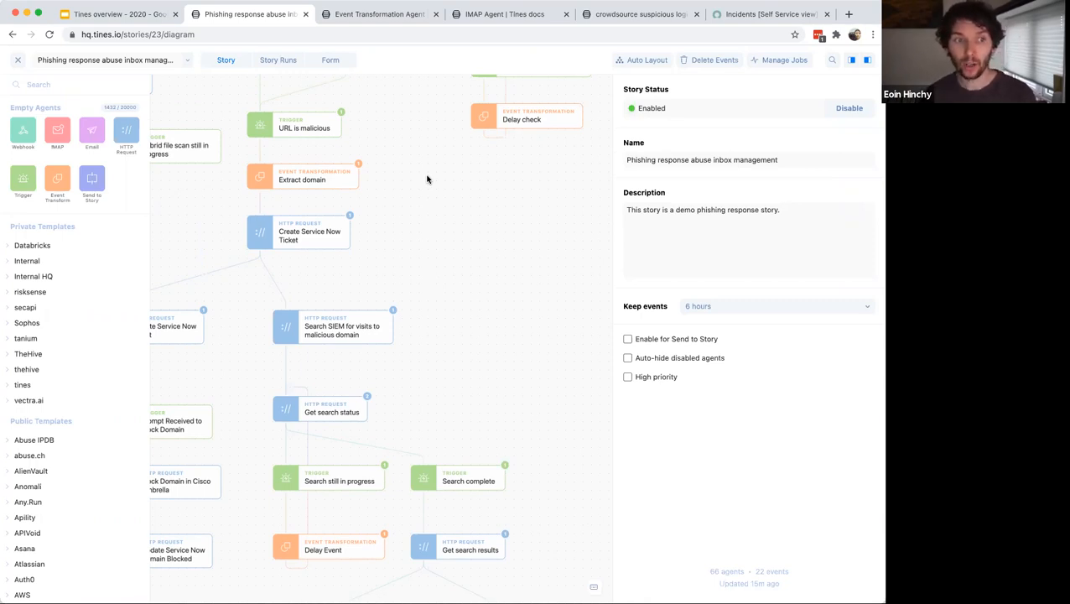
{"action": "left_click_drag", "start_coordinate": [87, 135], "coordinate": [454, 177]}
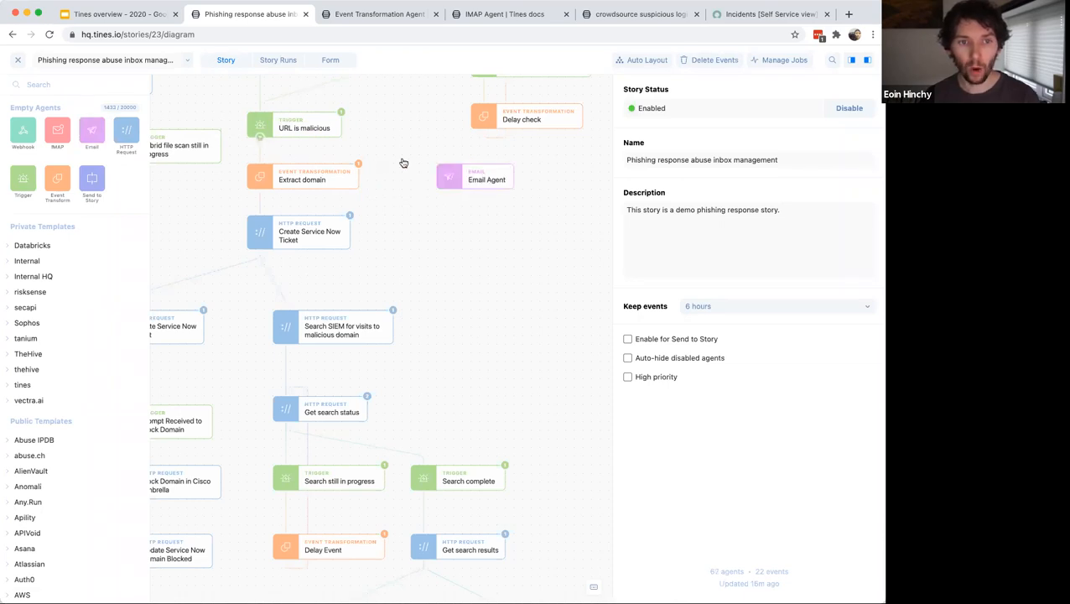
- Set the new Email Agent's subject to "Yes, that was a bad email"
{"action": "left_click", "coordinate": [485, 179]}
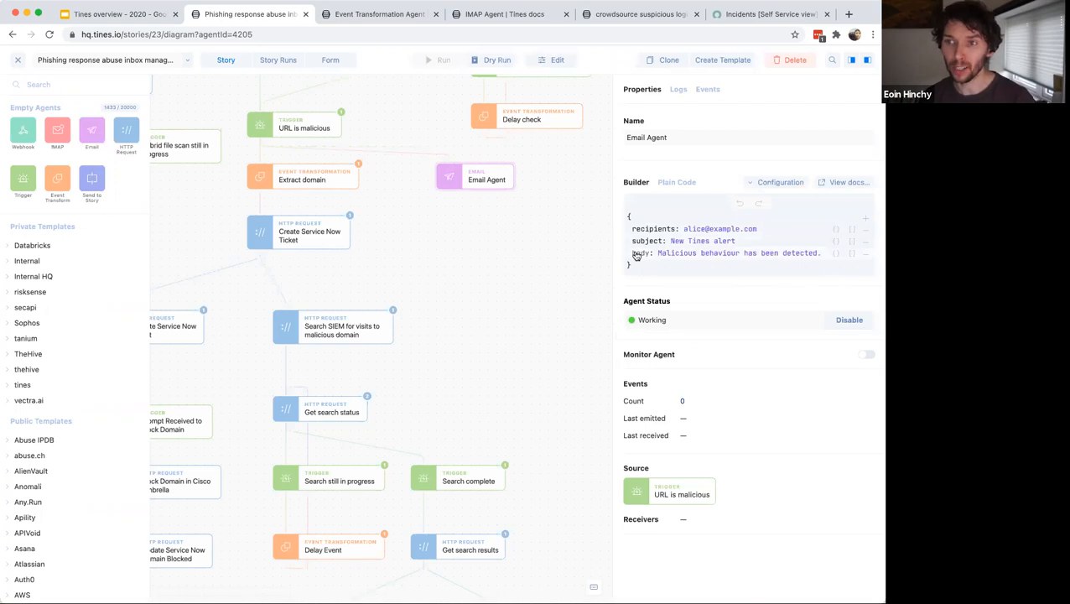
{"action": "left_click", "coordinate": [729, 241]}
{"action": "key", "text": "super+a"}
{"action": "type", "text": "Yes, that was a bad email"}
{"action": "key", "text": "Tab"}
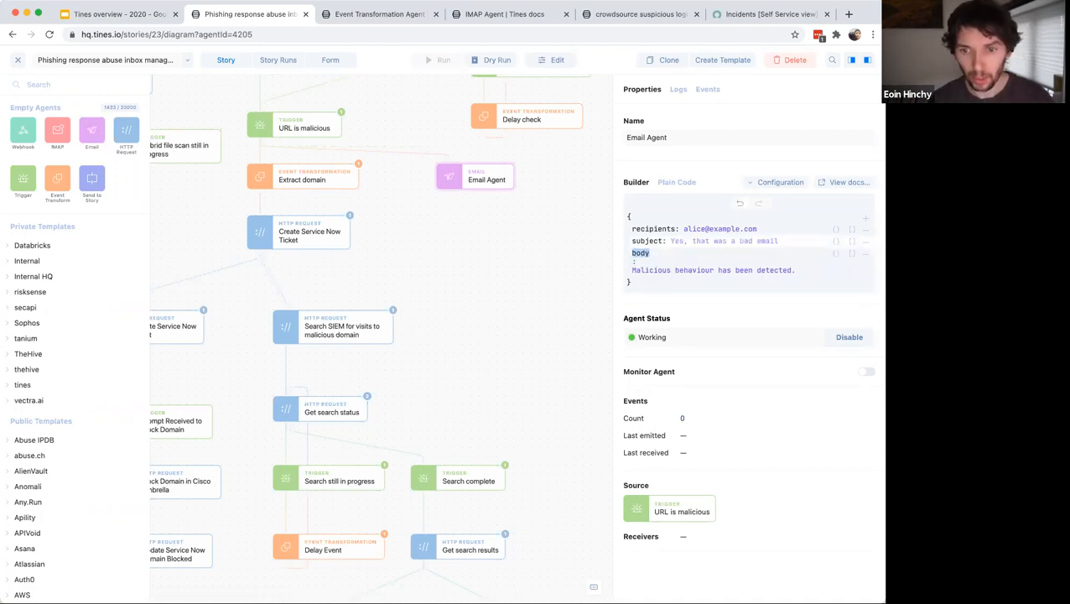
- Set the Email Agent's body to "Don't click the link" and deselect the agent
{"action": "key", "text": "Tab"}
{"action": "type", "text": "Don"}
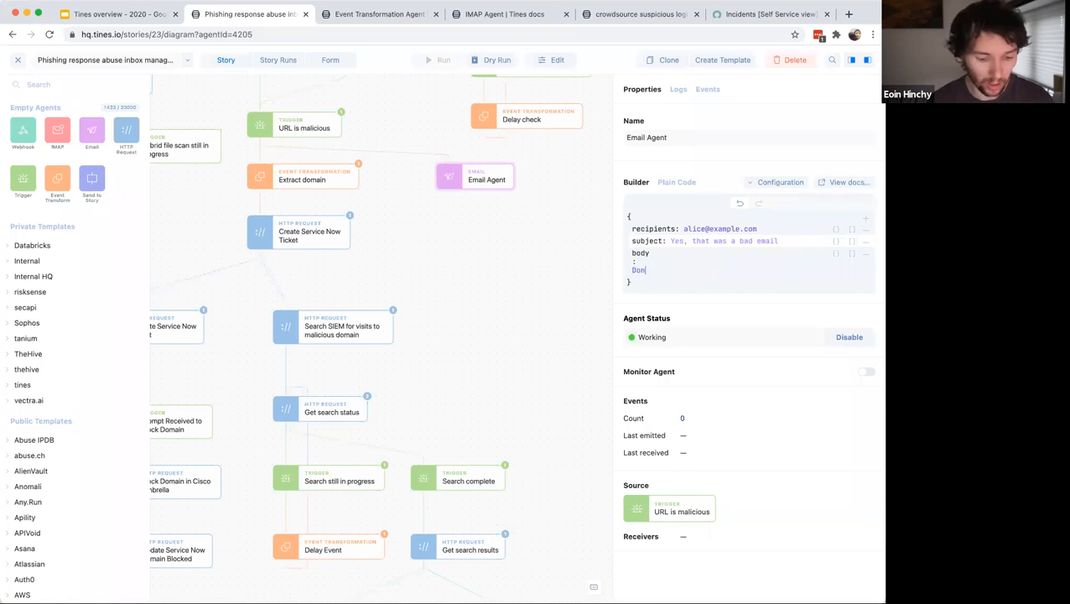
{"action": "type", "text": "'t click the link"}
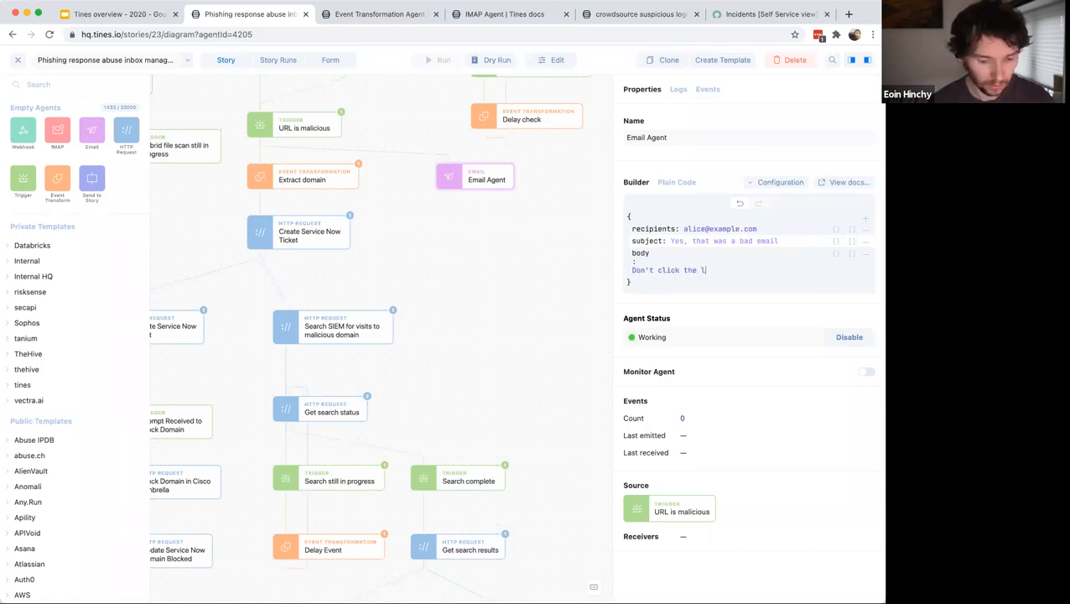
{"action": "key", "text": "Return"}
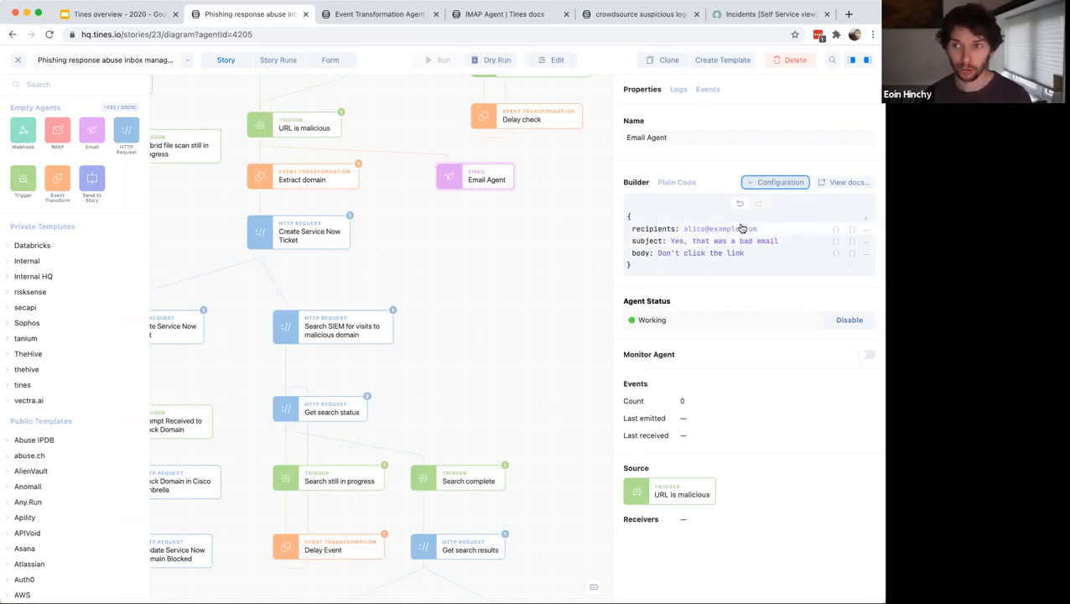
{"action": "left_click", "coordinate": [425, 317]}
{"action": "scroll", "coordinate": [425, 353], "scroll_direction": "up", "scroll_amount": 3}
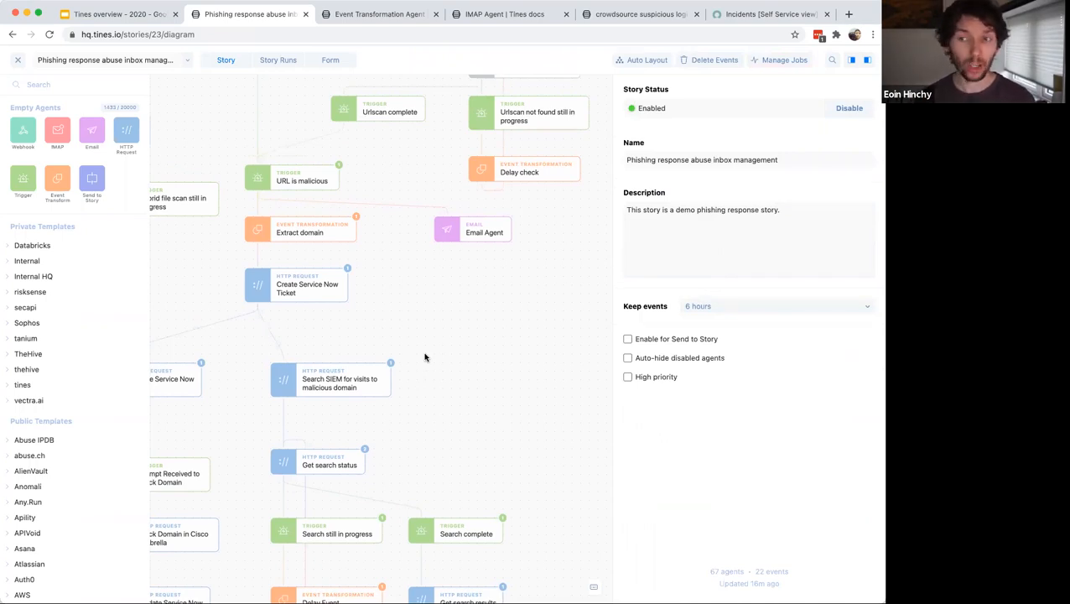
- Rename the new Email Agent as "Contact victim"
{"action": "left_click", "coordinate": [490, 232]}
{"action": "left_click", "coordinate": [716, 137]}
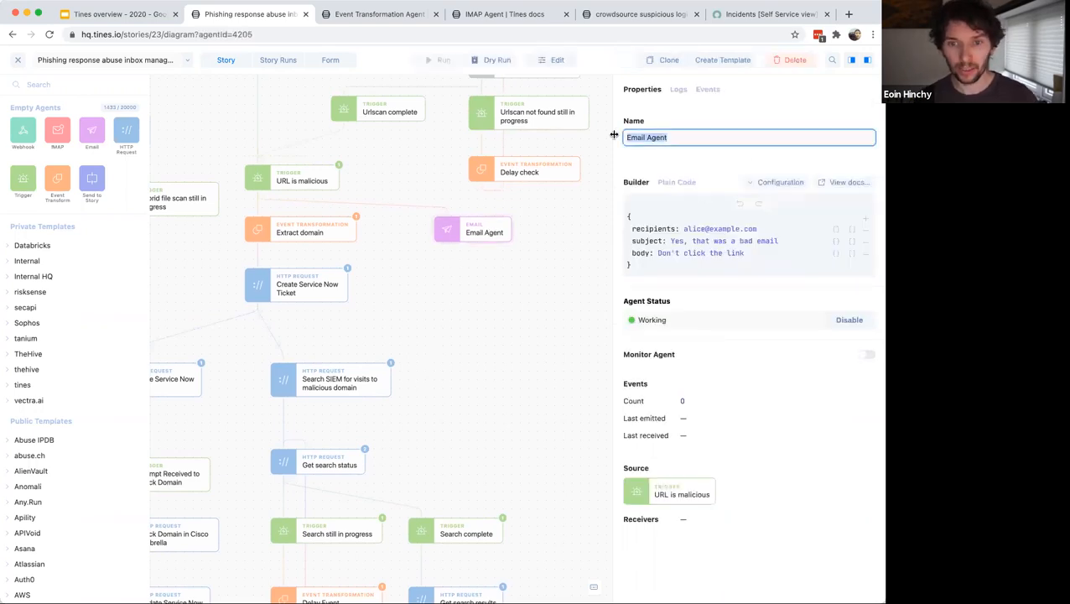
{"action": "type", "text": "Contact victio"}
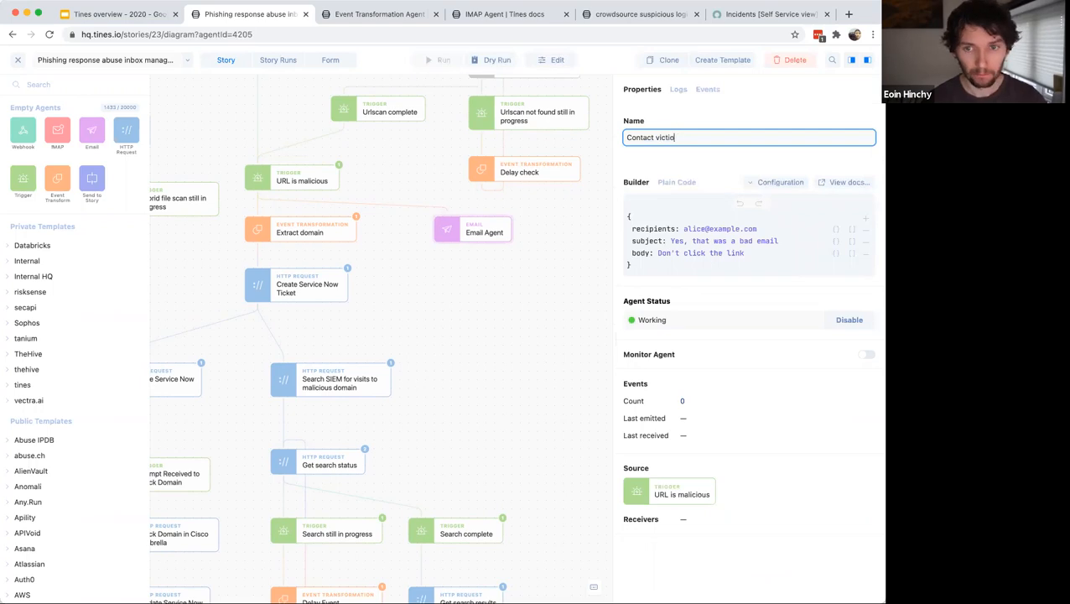
{"action": "key", "text": "BackSpace"}
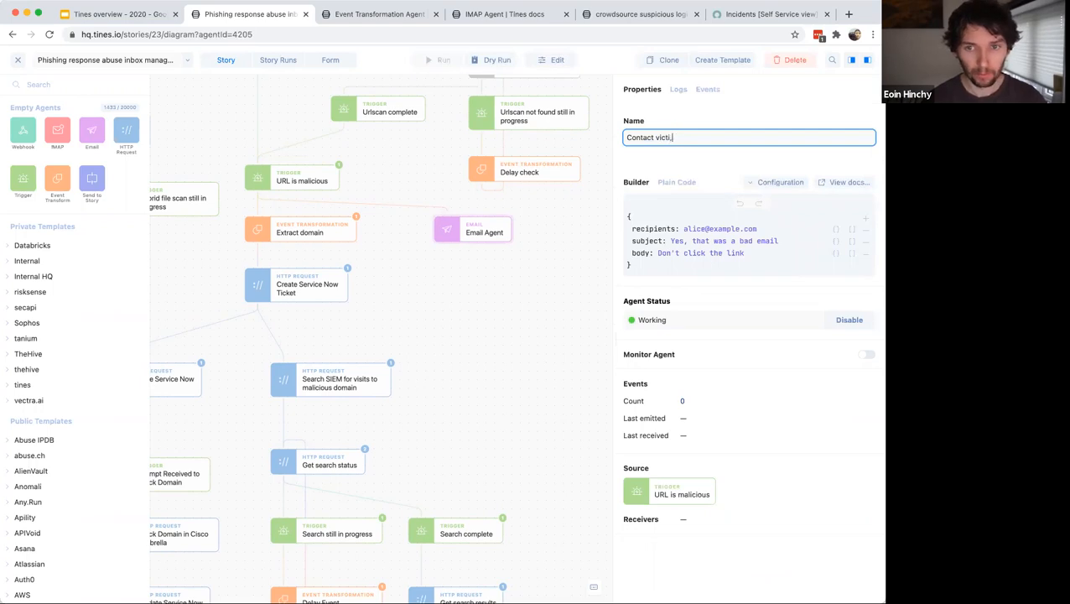
{"action": "type", "text": "m"}
{"action": "key", "text": "Return"}
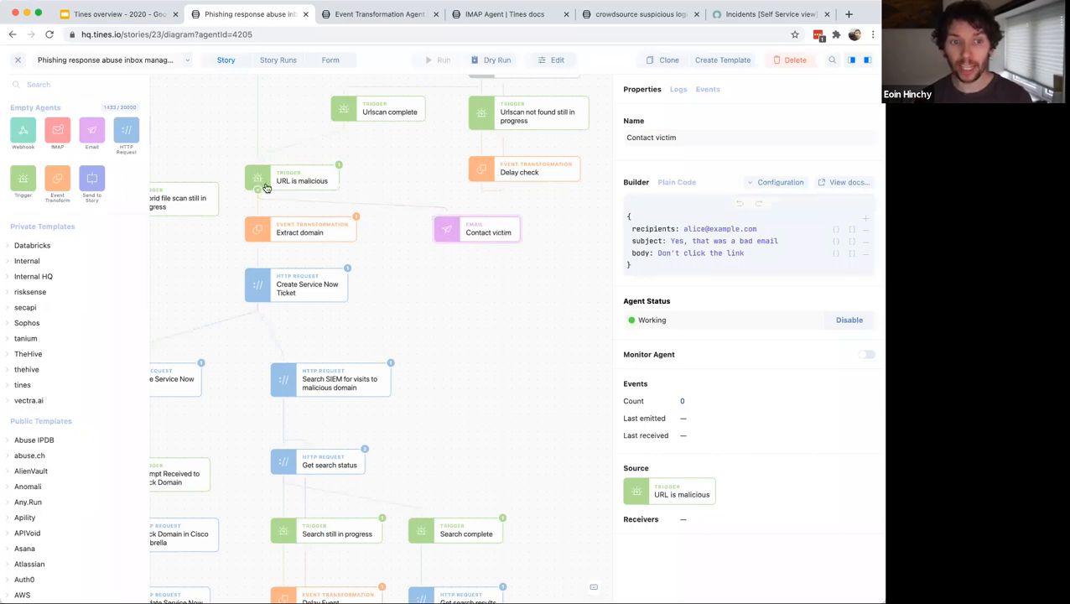
- Examine the URL is malicious trigger's latest event, expanding check_inbox and the submit_to_vt body to find the sender field, and close it
{"action": "left_click", "coordinate": [302, 180]}
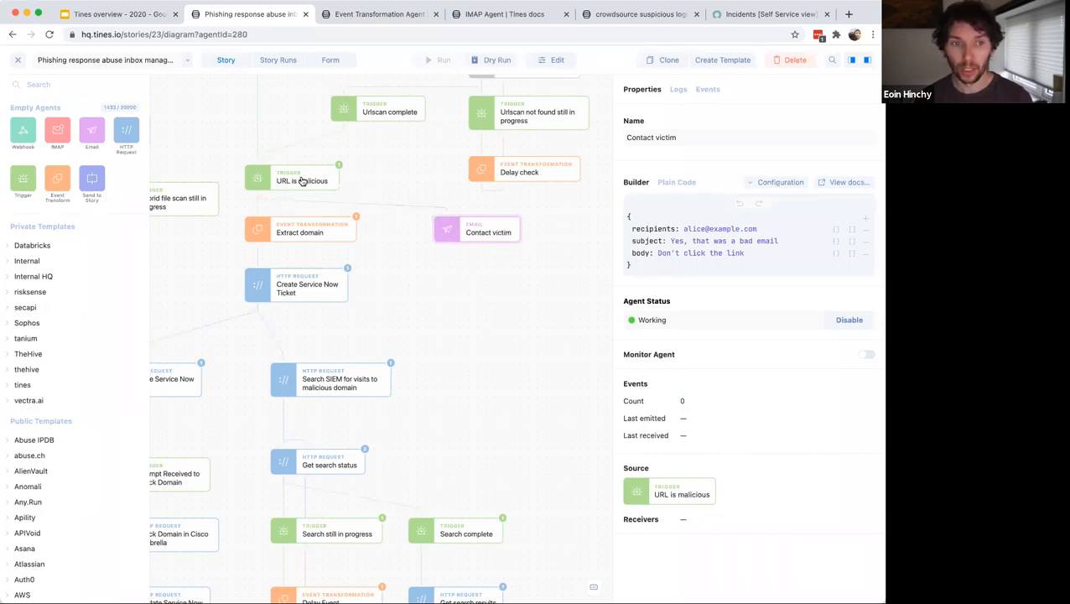
{"action": "left_click", "coordinate": [707, 89]}
{"action": "left_click", "coordinate": [640, 165]}
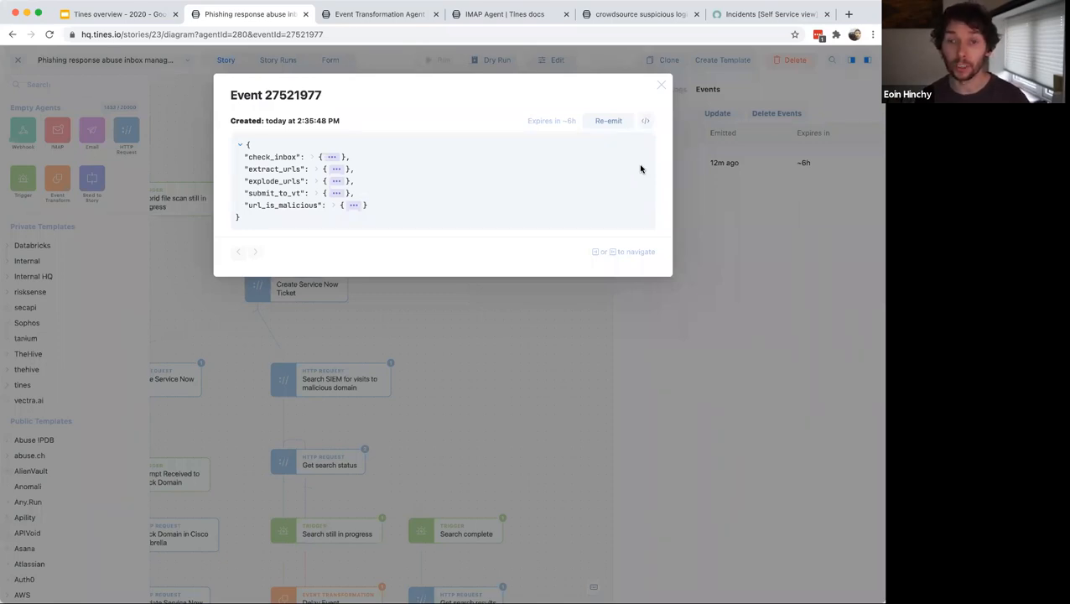
{"action": "left_click", "coordinate": [332, 157]}
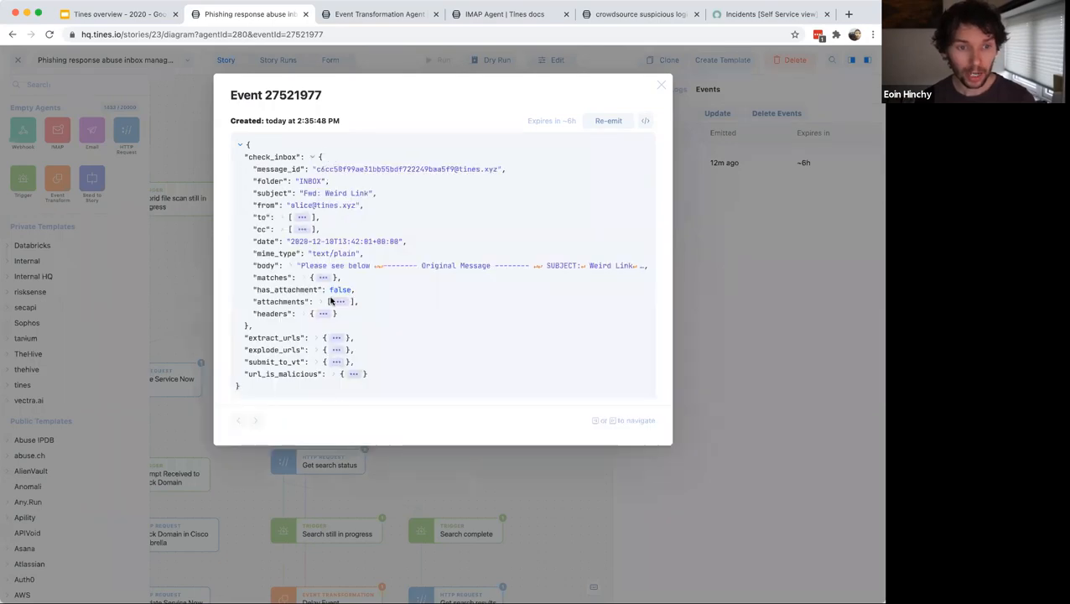
{"action": "left_click", "coordinate": [336, 363]}
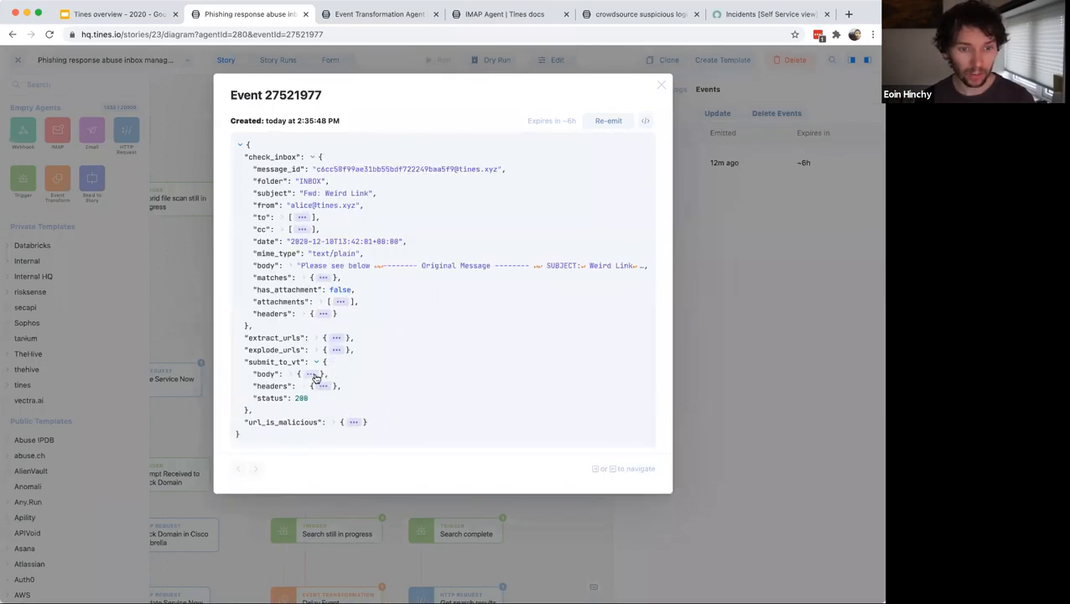
{"action": "left_click", "coordinate": [315, 374]}
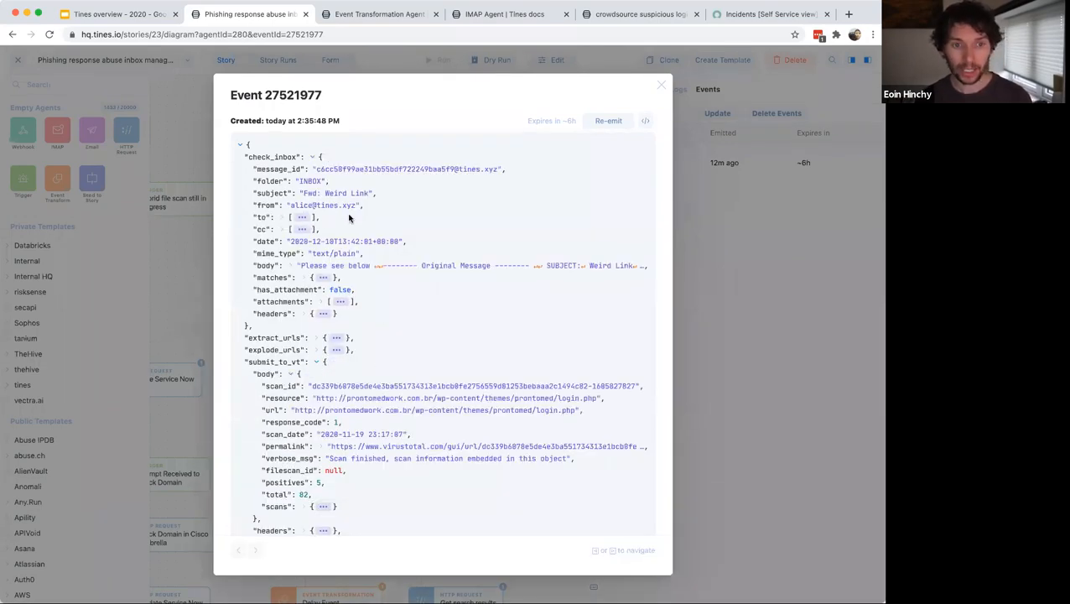
{"action": "left_click_drag", "start_coordinate": [356, 208], "coordinate": [291, 211]}
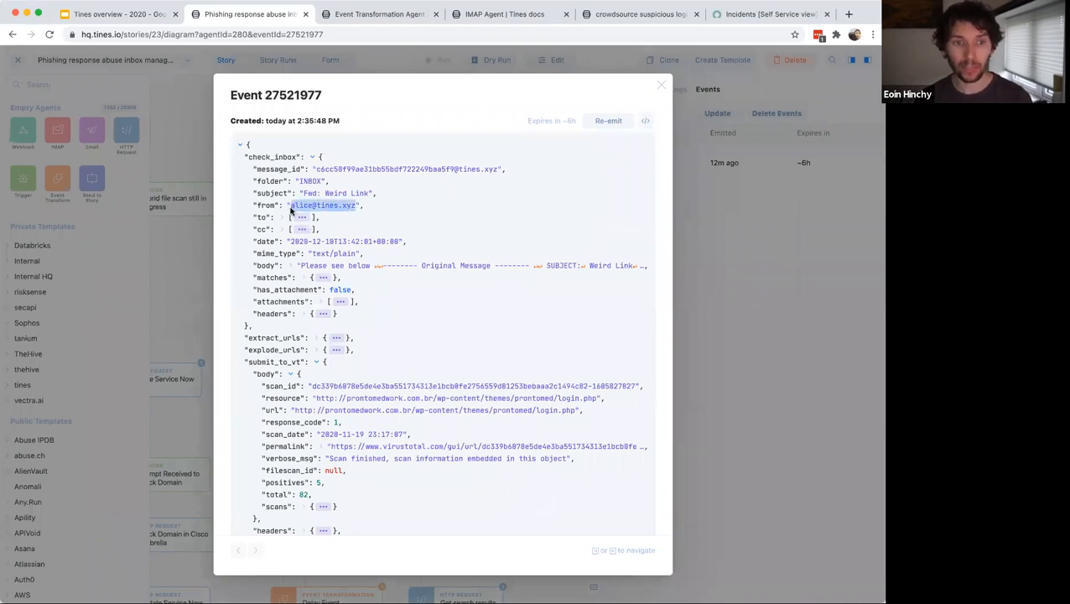
{"action": "double_click", "coordinate": [277, 160]}
{"action": "left_click", "coordinate": [271, 206]}
{"action": "double_click", "coordinate": [273, 203]}
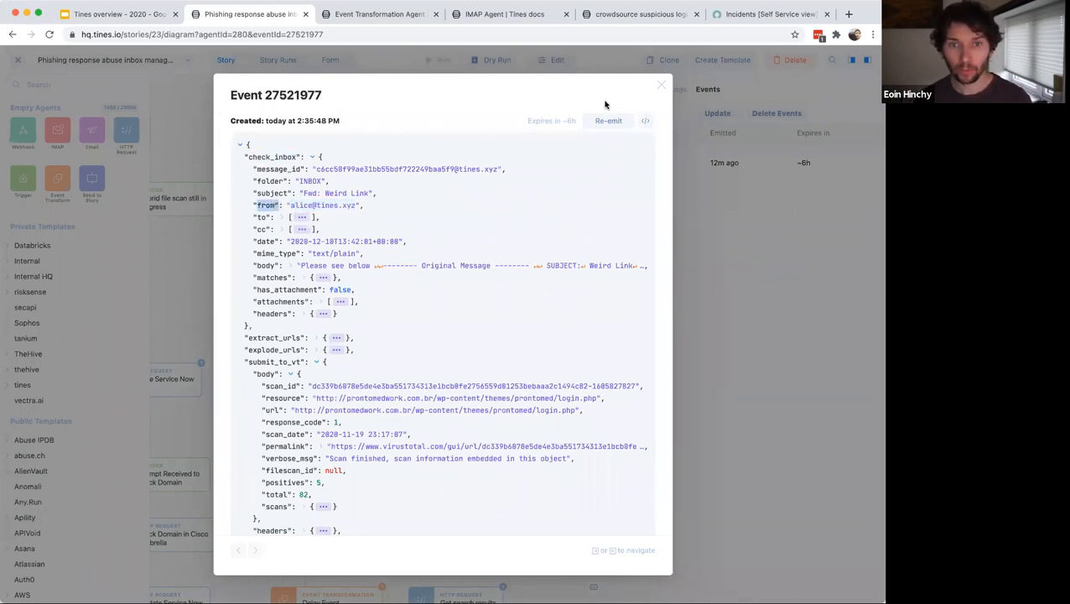
{"action": "left_click", "coordinate": [661, 85]}
- Set the Contact victim agent's recipients to {{.check_inbox.from}}
{"action": "left_click", "coordinate": [468, 236]}
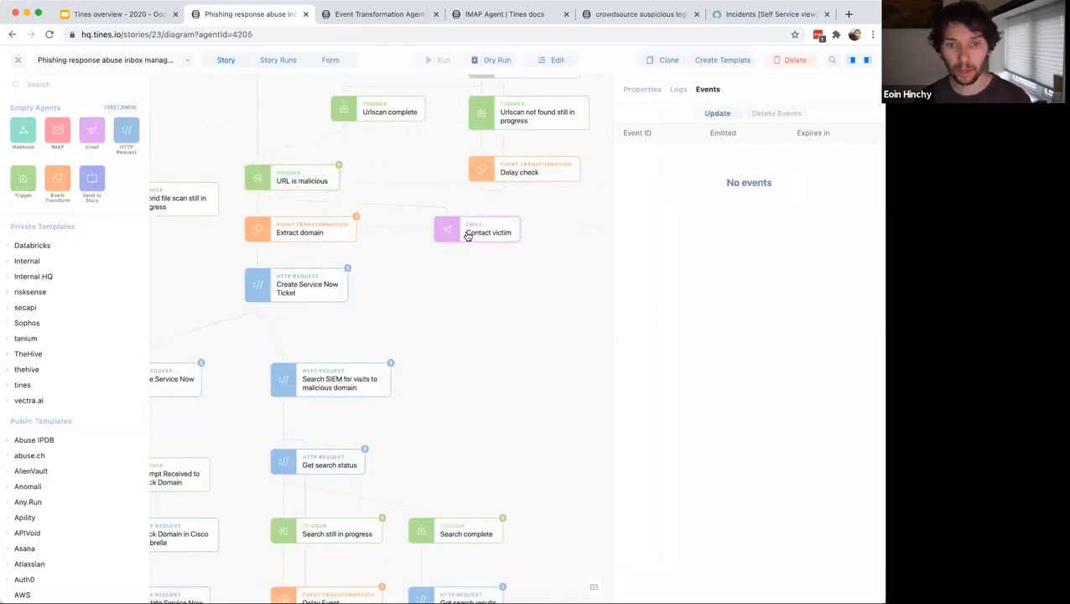
{"action": "left_click", "coordinate": [644, 91]}
{"action": "left_click", "coordinate": [707, 224]}
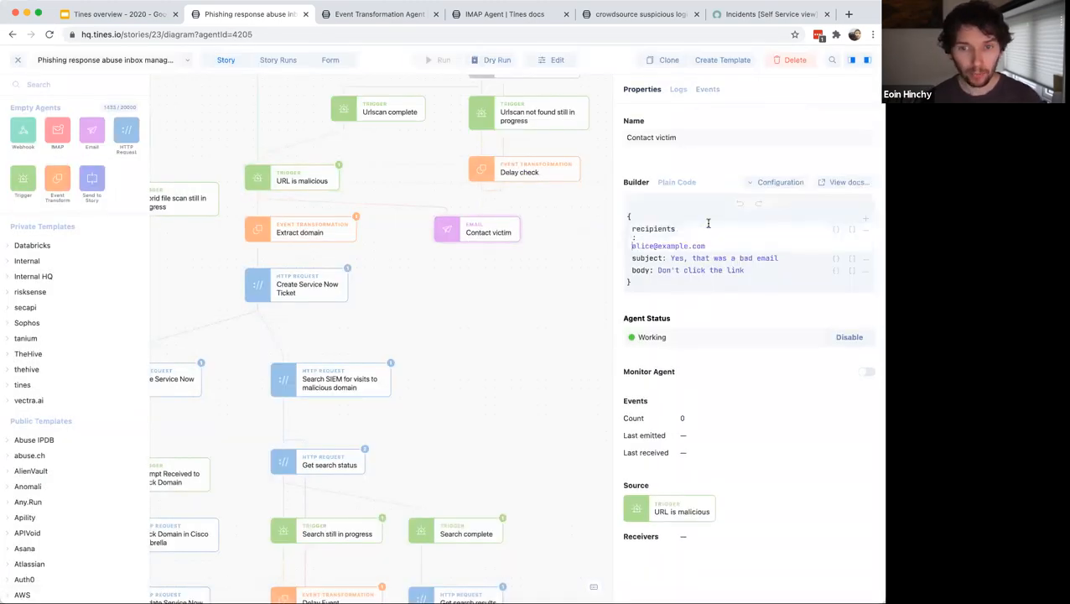
{"action": "key", "text": "super+a"}
{"action": "key", "text": "BackSpace"}
{"action": "type", "text": "{{."}
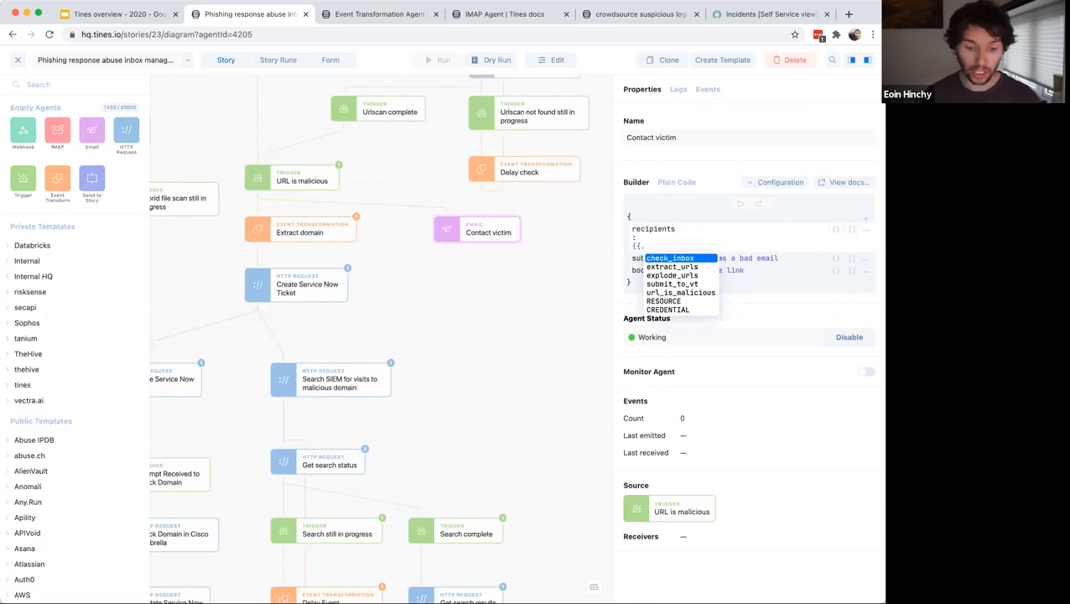
{"action": "key", "text": "Return"}
{"action": "type", "text": "."}
{"action": "key", "text": "Down"}
{"action": "key", "text": "Down"}
{"action": "key", "text": "Return"}
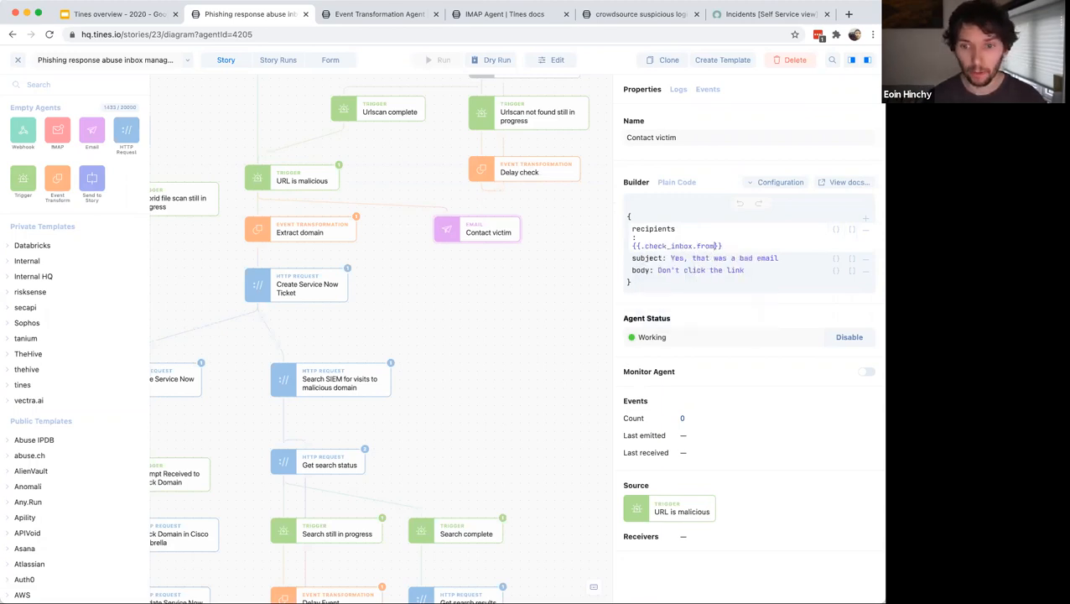
{"action": "left_click", "coordinate": [769, 317]}
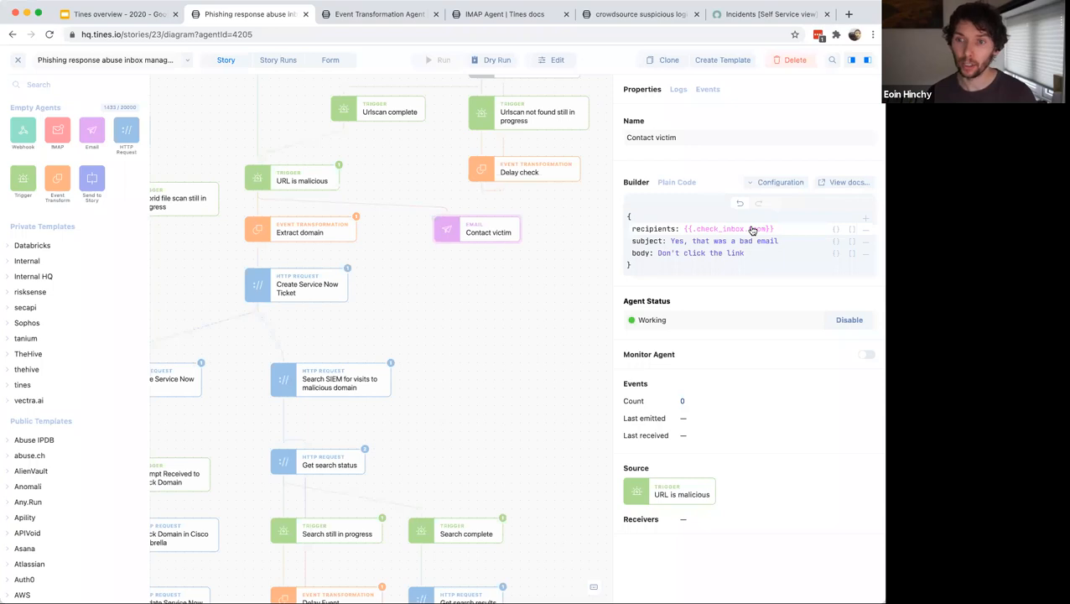
- Extend the Contact victim body to "Don't click the link cos VT said positives were: {{.submit_to_vt.body.positives}}"
{"action": "left_click", "coordinate": [669, 252]}
{"action": "type", "text": "co"}
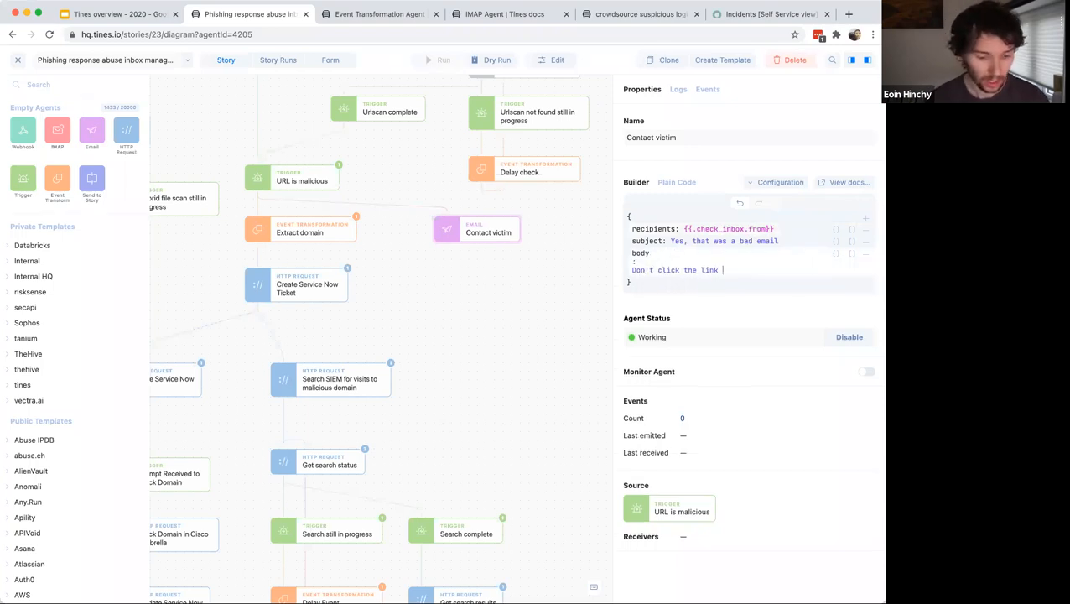
{"action": "type", "text": "s VT sai"}
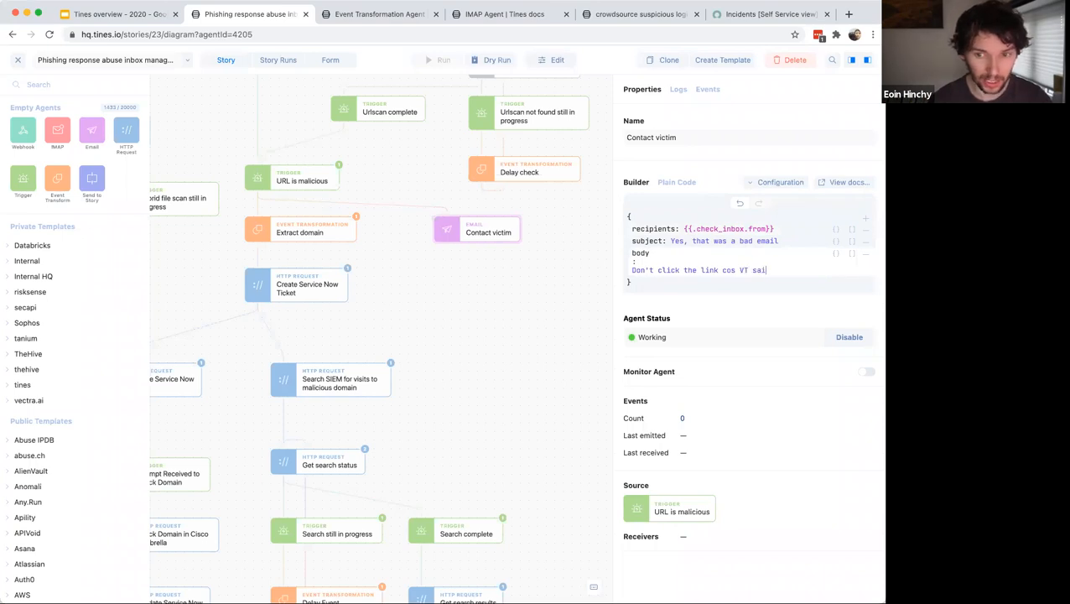
{"action": "type", "text": "d pos"}
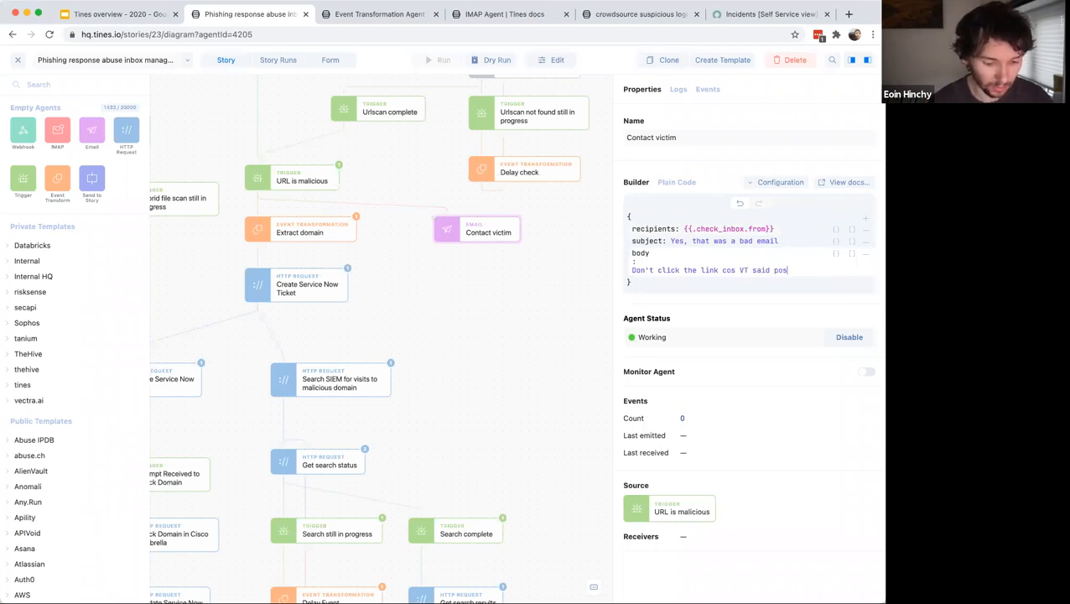
{"action": "type", "text": "itives we"}
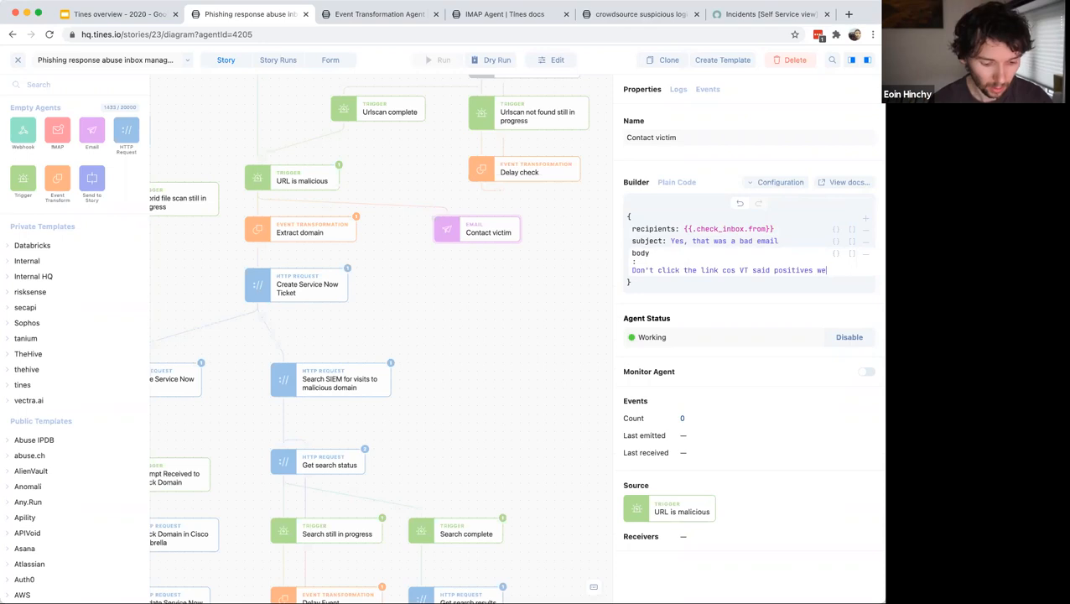
{"action": "type", "text": "re: {{."}
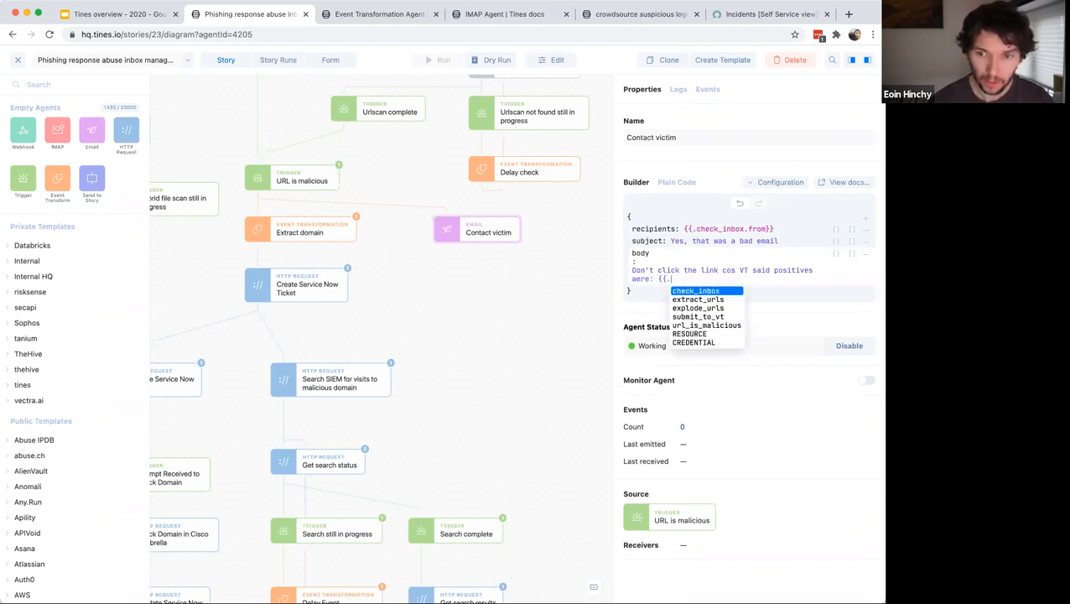
{"action": "key", "text": "Up"}
{"action": "key", "text": "Up"}
{"action": "key", "text": "Up"}
{"action": "key", "text": "Up"}
{"action": "key", "text": "Return"}
{"action": "type", "text": "."}
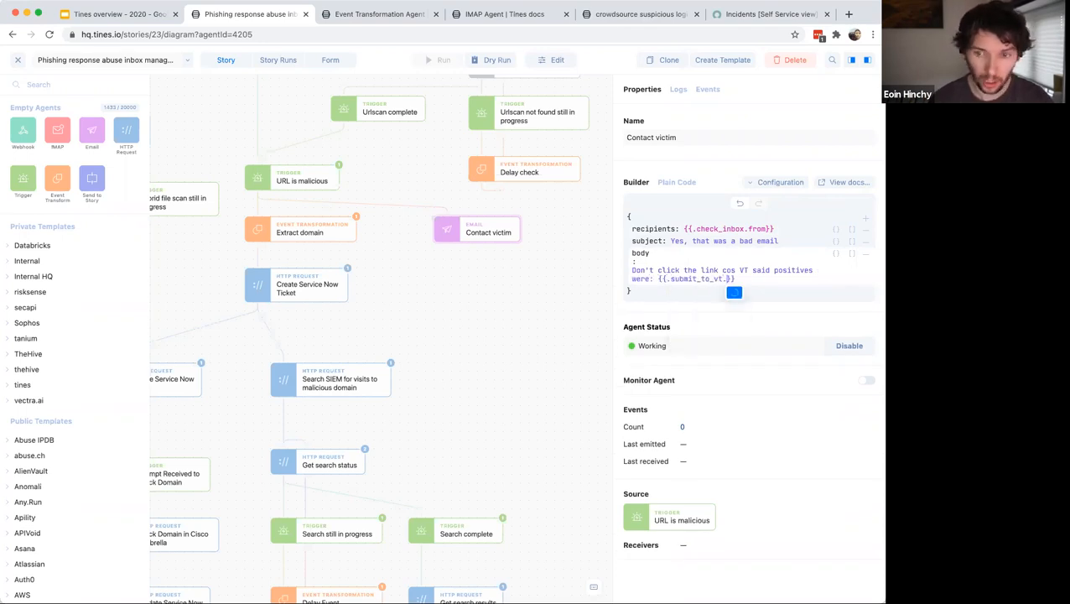
{"action": "key", "text": "Return"}
{"action": "type", "text": ".pos"}
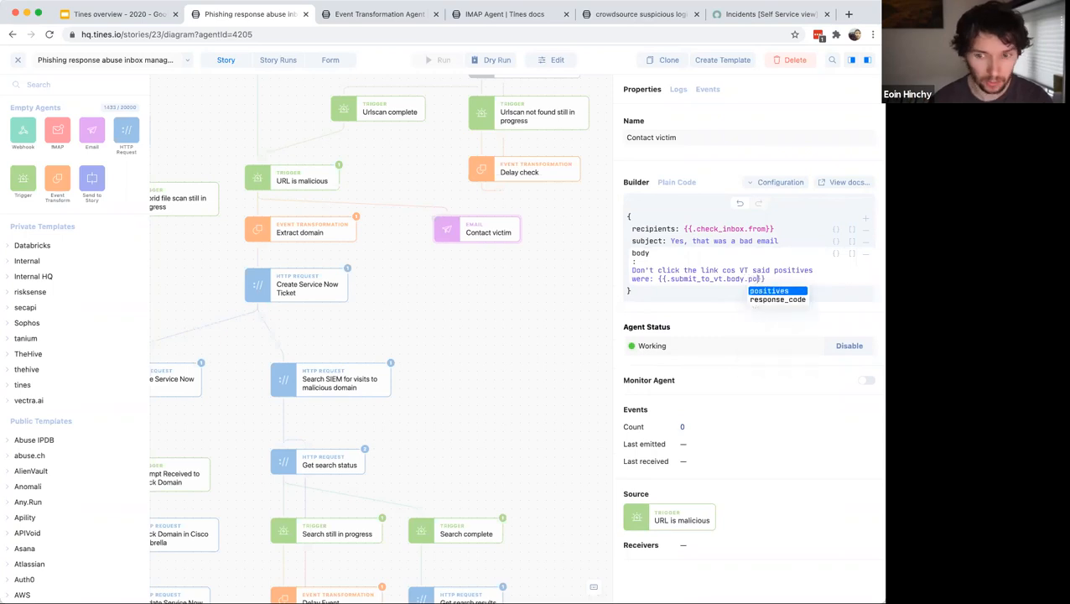
{"action": "key", "text": "Return"}
{"action": "left_click", "coordinate": [768, 319]}
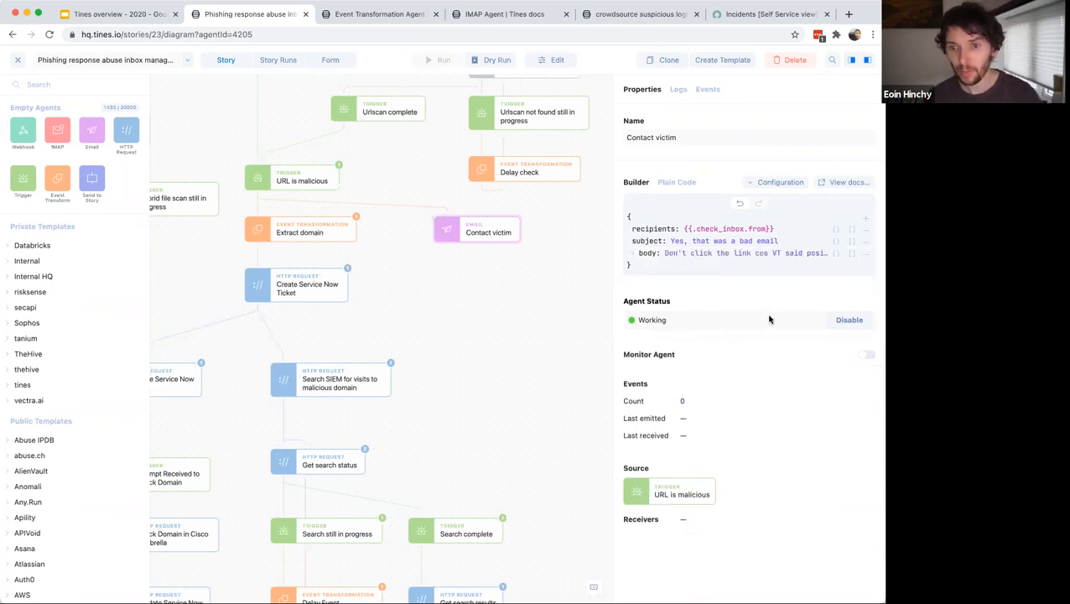
- Dry run Contact victim with the URL is malicious event, check the resulting mail's recipient and body, and deselect the agent
{"action": "left_click", "coordinate": [495, 60]}
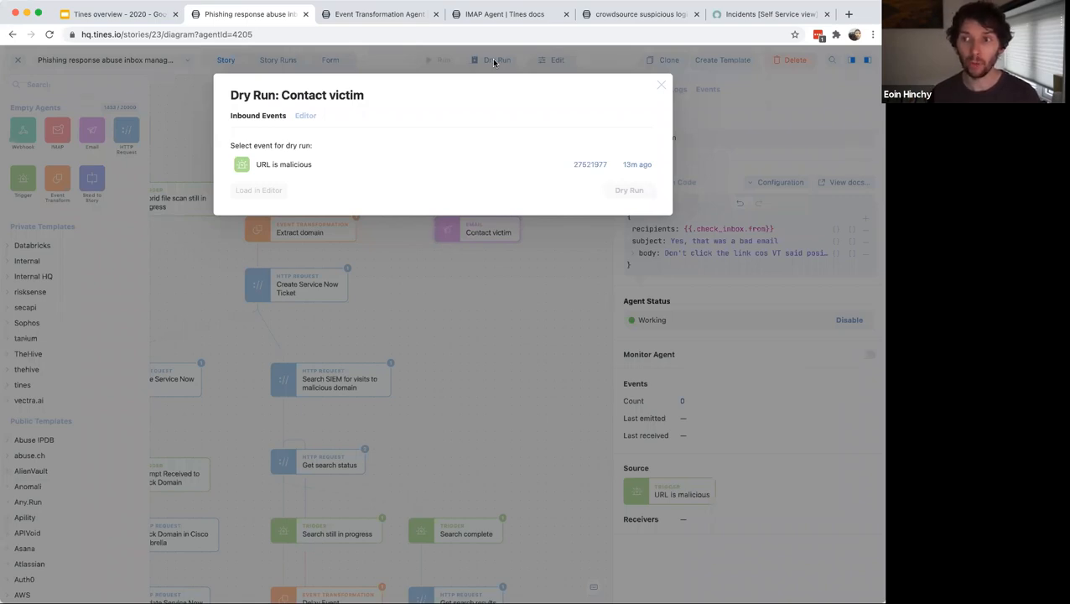
{"action": "left_click", "coordinate": [365, 163]}
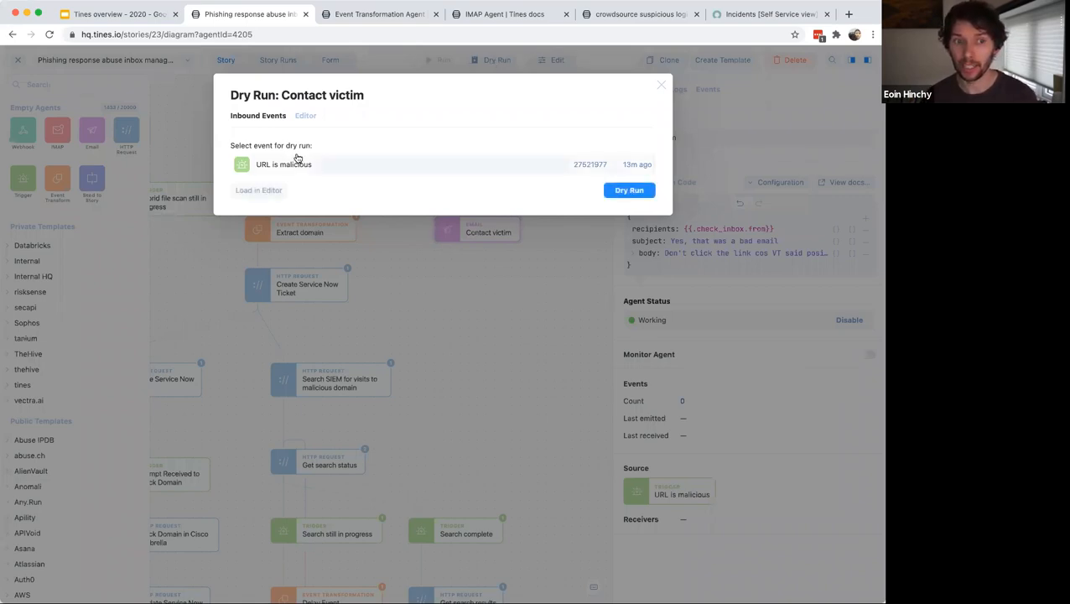
{"action": "left_click", "coordinate": [630, 191]}
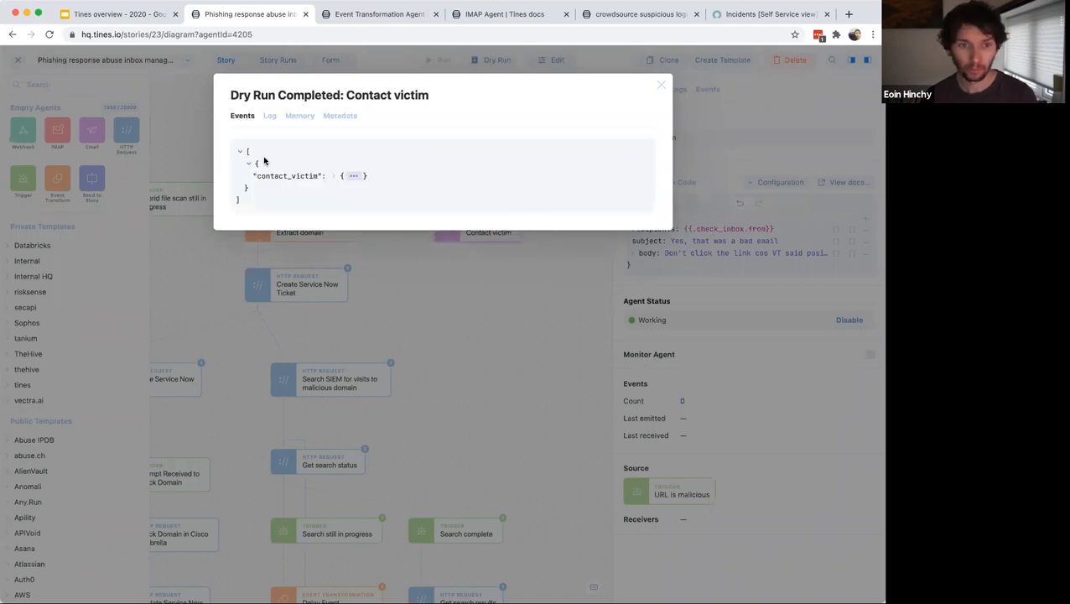
{"action": "left_click", "coordinate": [352, 176]}
{"action": "left_click", "coordinate": [319, 200]}
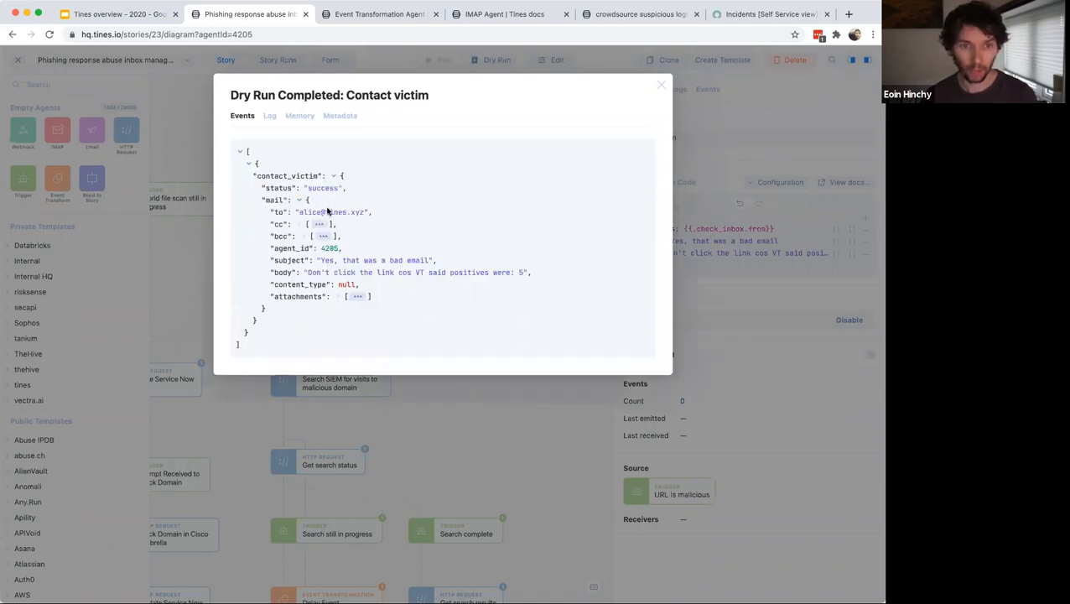
{"action": "left_click_drag", "start_coordinate": [300, 214], "coordinate": [364, 213]}
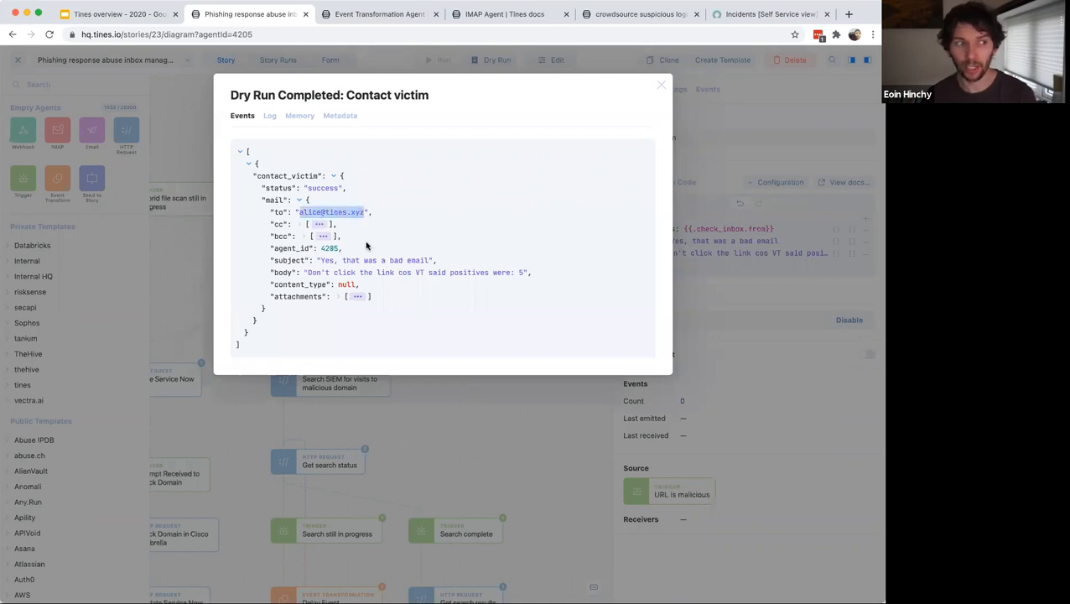
{"action": "left_click_drag", "start_coordinate": [308, 273], "coordinate": [498, 275]}
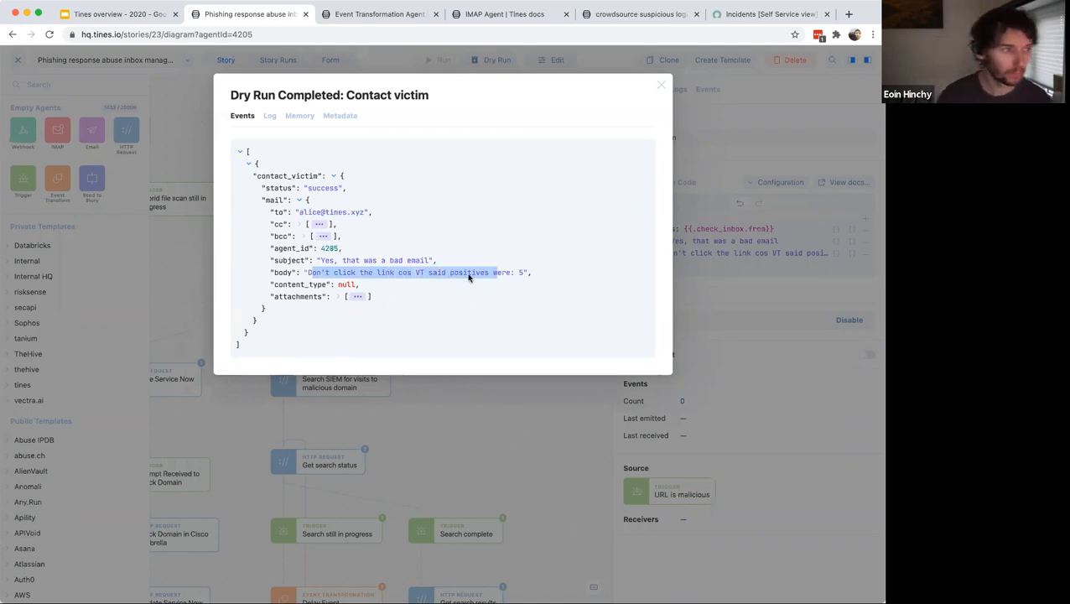
{"action": "left_click", "coordinate": [661, 84]}
{"action": "left_click", "coordinate": [434, 366]}
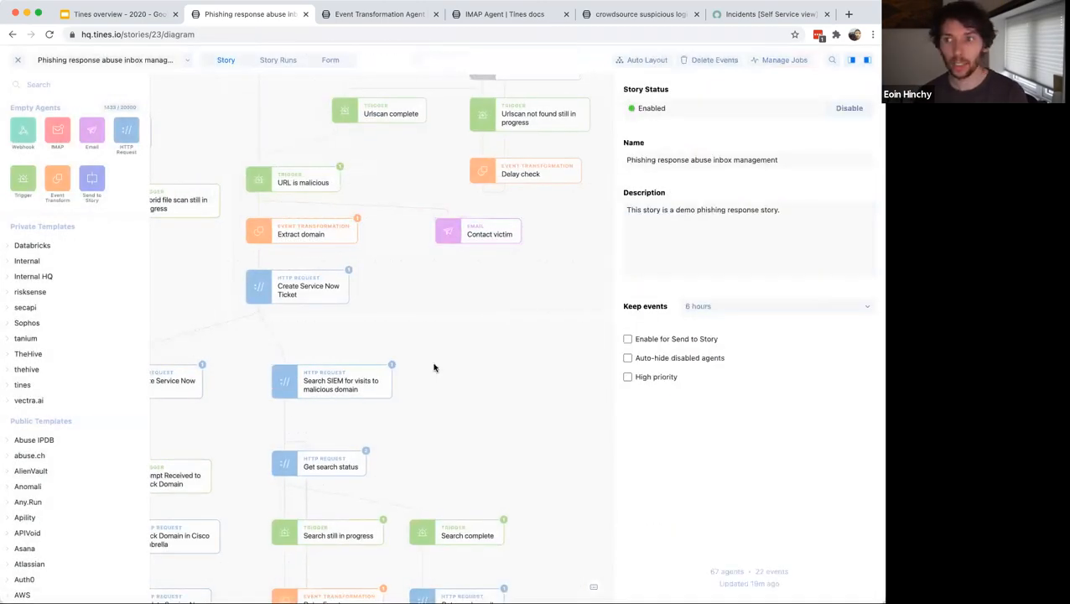
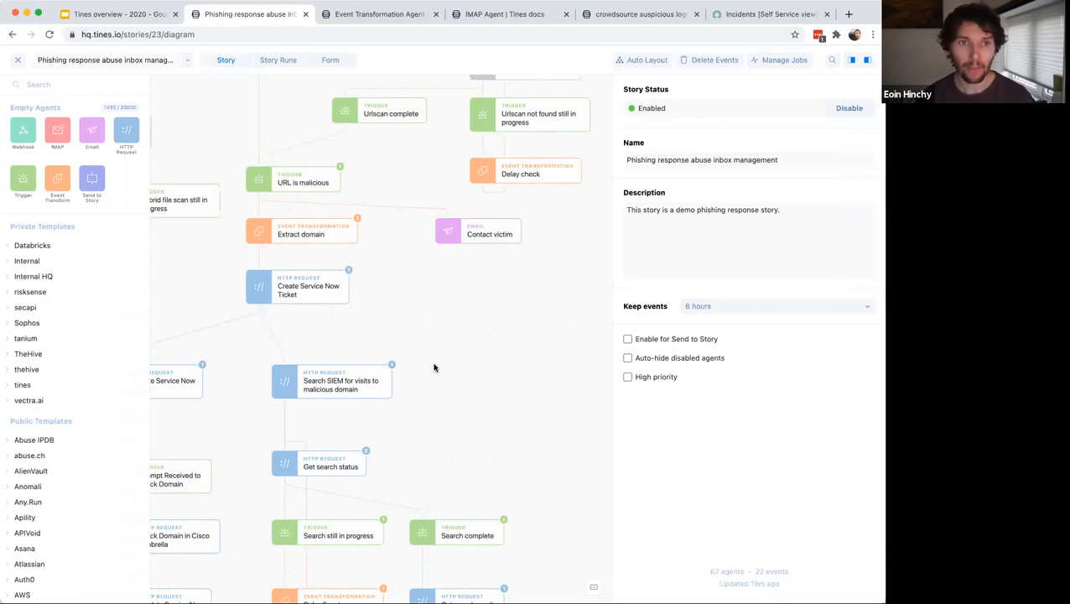
- Switch to the crowdsource suspicious logins story and view the configurations of the Mock alert and Webhook Agent
{"action": "left_click", "coordinate": [614, 16]}
{"action": "left_click_drag", "start_coordinate": [451, 134], "coordinate": [514, 267]}
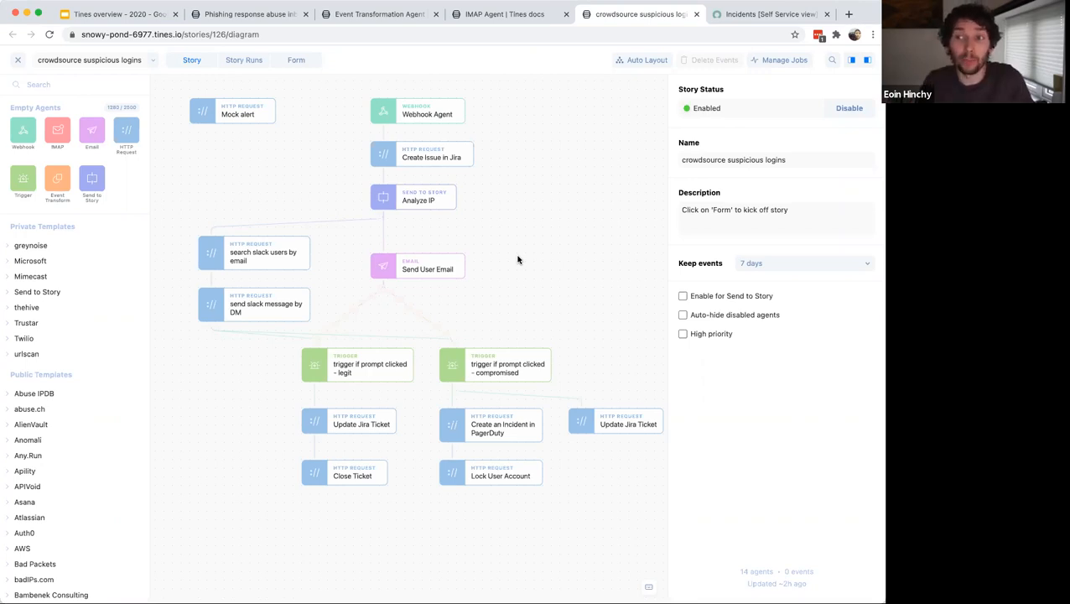
{"action": "left_click", "coordinate": [249, 114]}
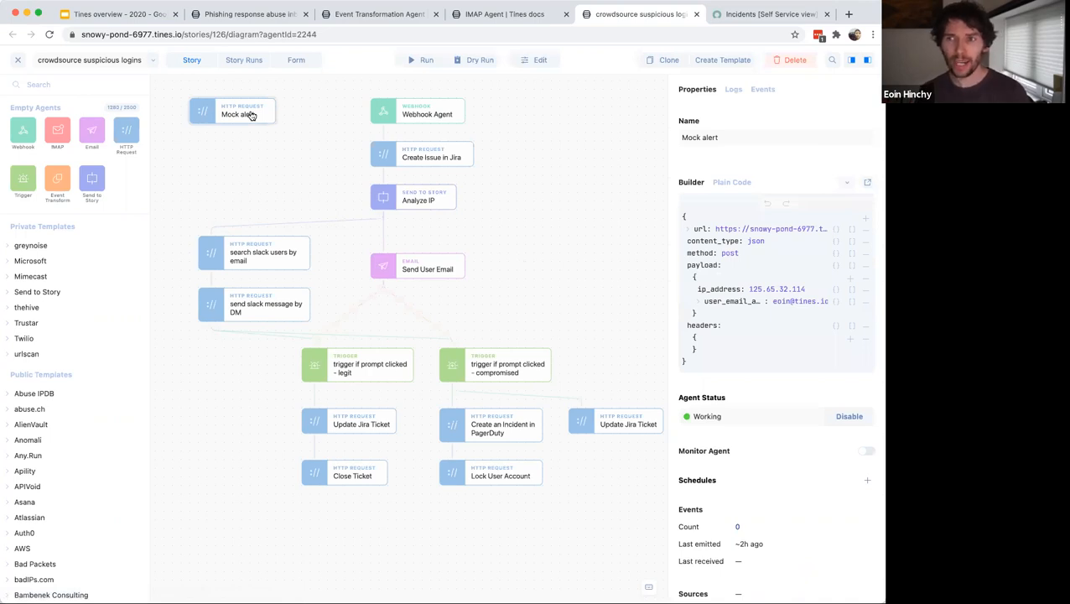
{"action": "left_click", "coordinate": [434, 115]}
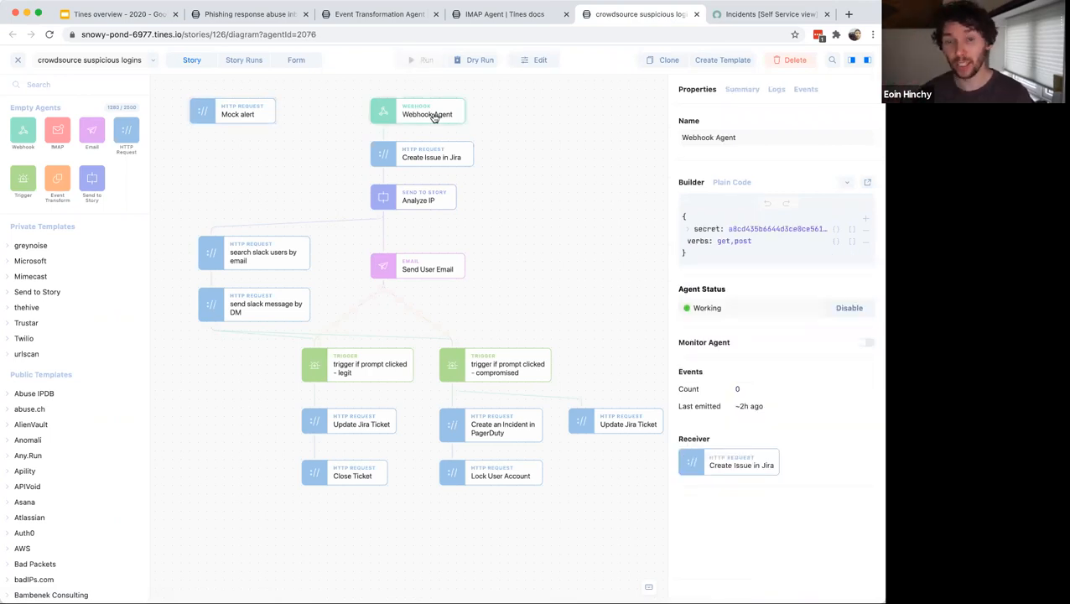
- Check the Webhook Agent's URL and sample cURL command, and run the Mock alert agent to send a test alert
{"action": "left_click", "coordinate": [742, 89]}
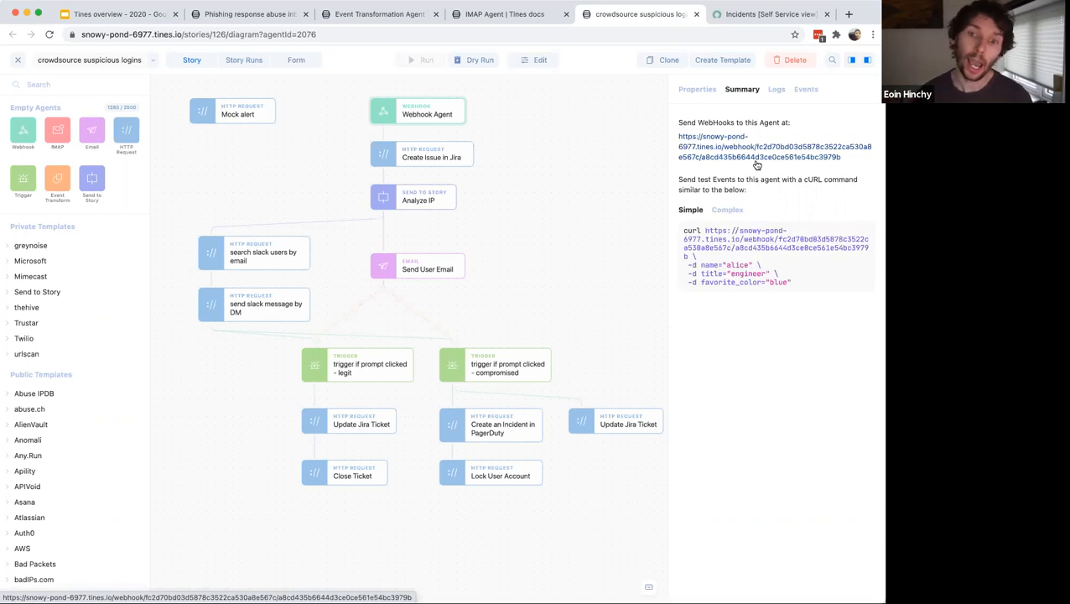
{"action": "left_click", "coordinate": [223, 117]}
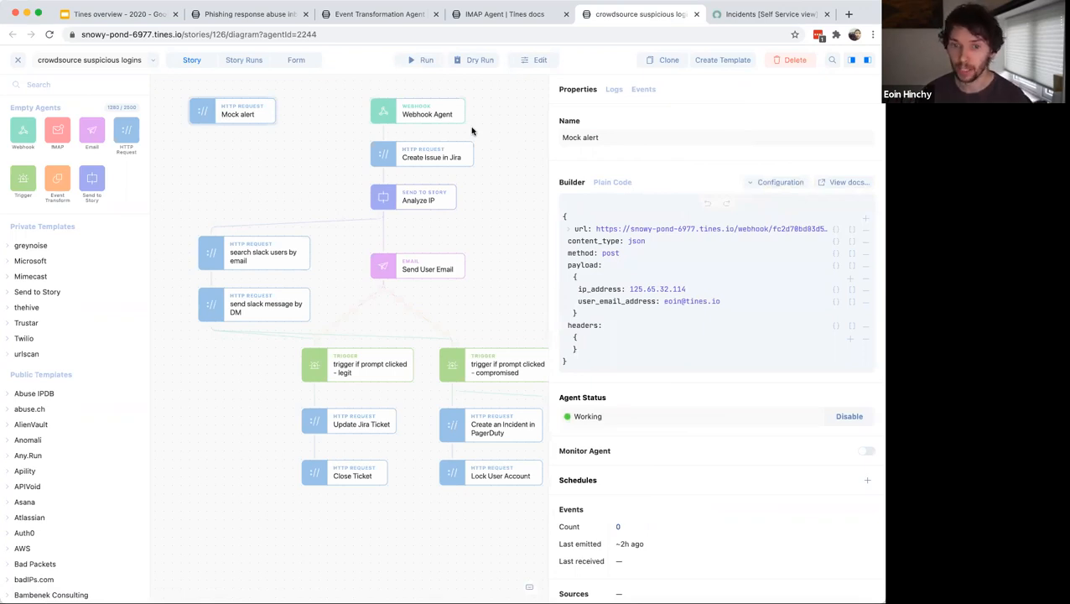
{"action": "left_click", "coordinate": [425, 60]}
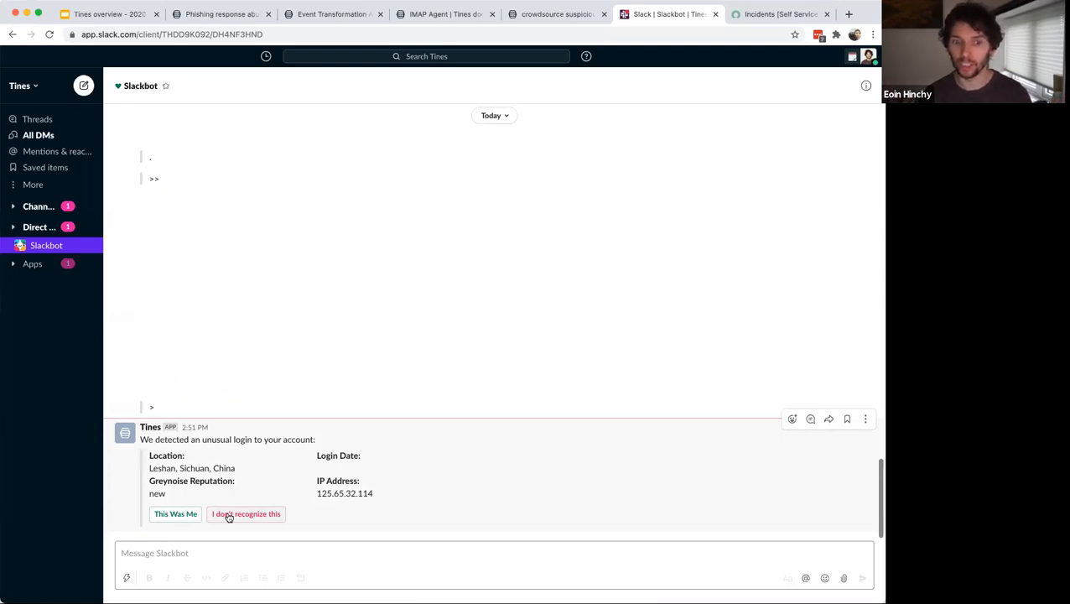
- Switch to Slack, answer the unusual login message with "I don't recognize this", and select the URL of the response page
{"action": "left_click", "coordinate": [228, 514]}
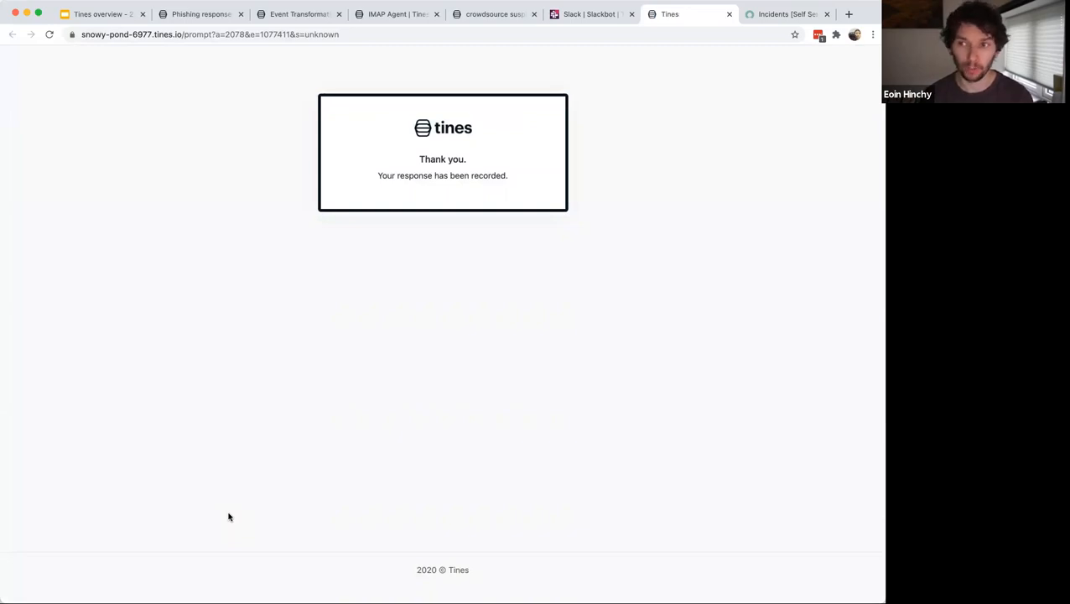
{"action": "left_click", "coordinate": [355, 30]}
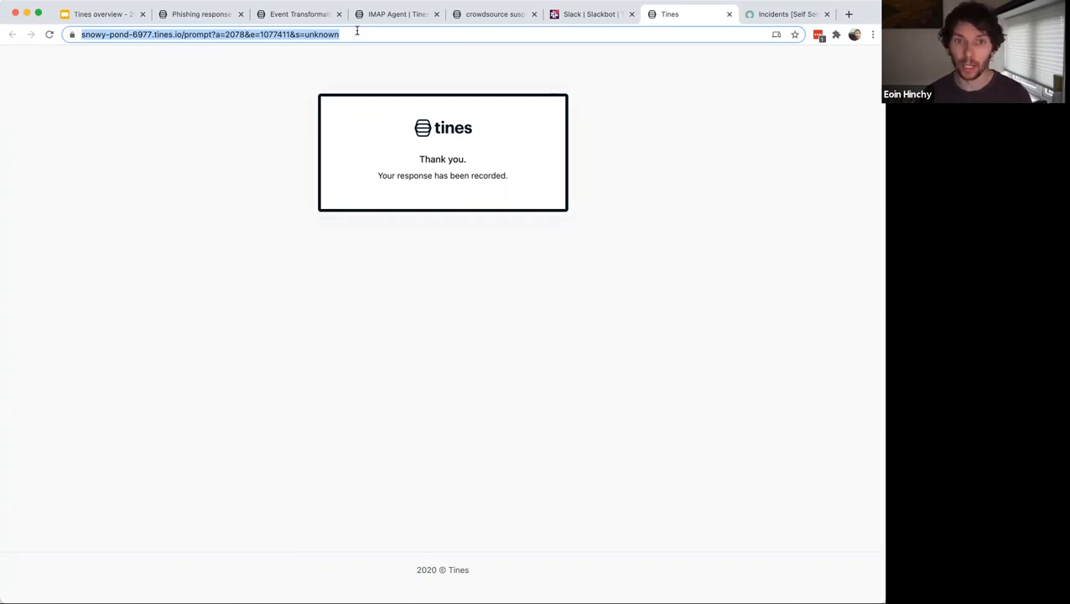
{"action": "left_click", "coordinate": [207, 17]}
{"action": "scroll", "coordinate": [482, 298], "scroll_direction": "down", "scroll_amount": 5}
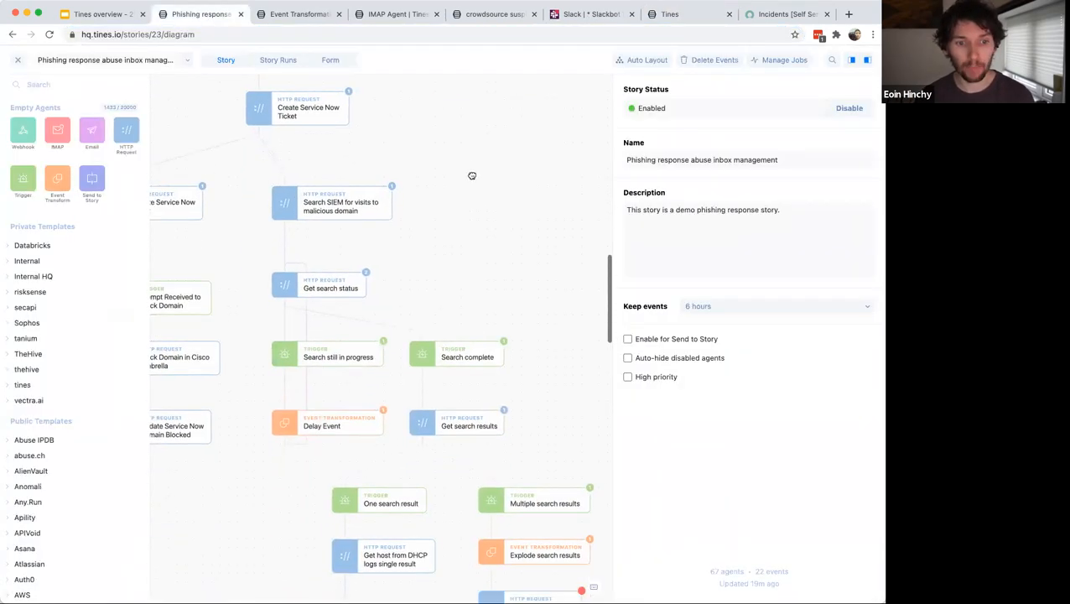
{"action": "scroll", "coordinate": [472, 176], "scroll_direction": "down", "scroll_amount": 3}
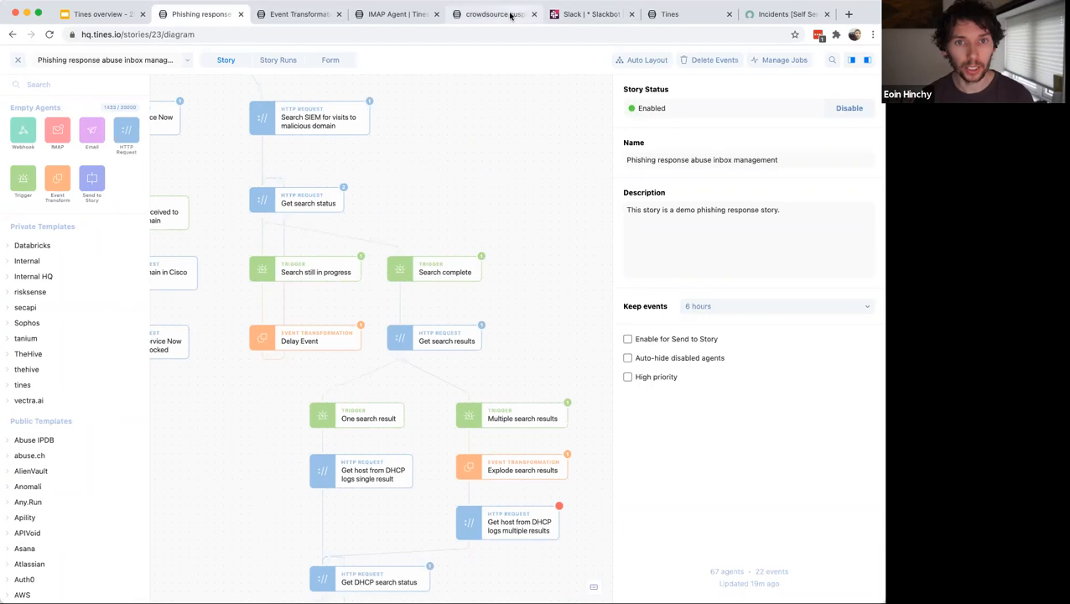
- In the crowdsource suspicious logins story, inspect the compromised trigger's event and the events of its PagerDuty incident branch
{"action": "left_click", "coordinate": [510, 15]}
{"action": "scroll", "coordinate": [402, 167], "scroll_direction": "down", "scroll_amount": 4}
{"action": "left_click", "coordinate": [313, 144]}
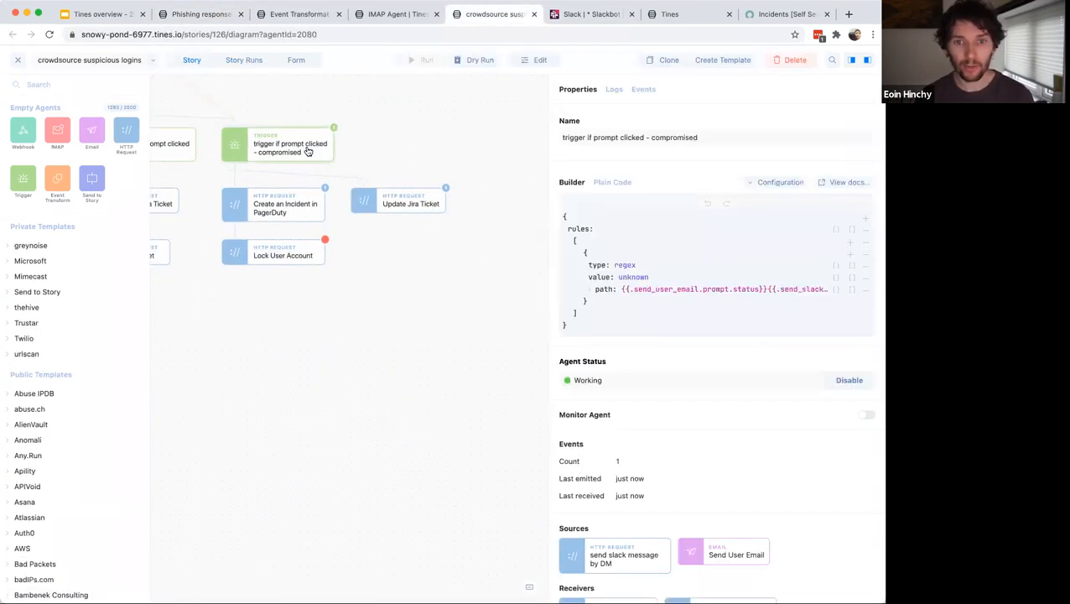
{"action": "left_click", "coordinate": [658, 91]}
{"action": "left_click", "coordinate": [615, 163]}
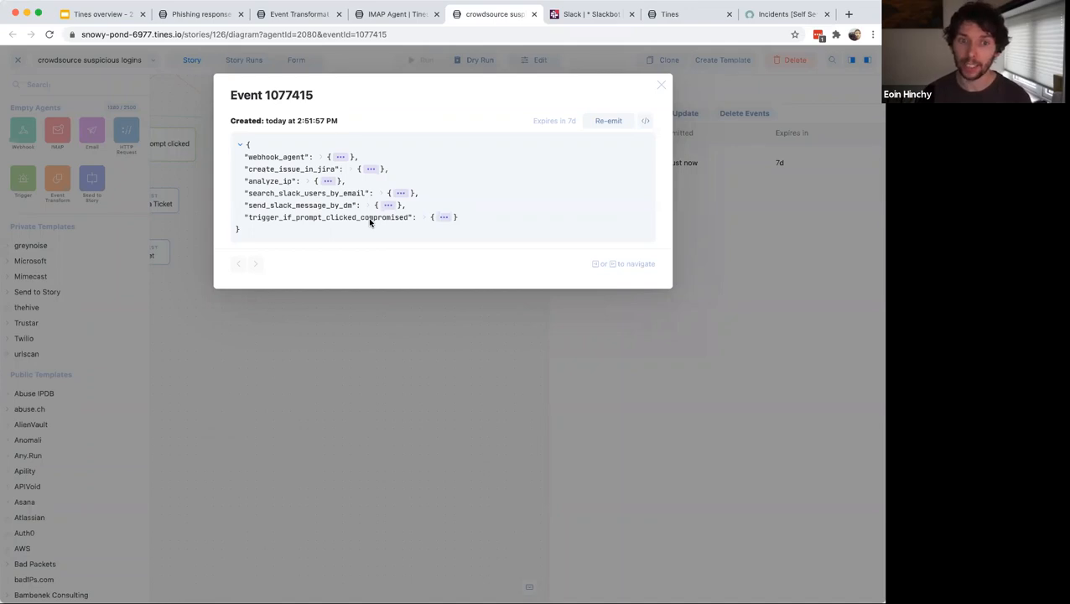
{"action": "left_click", "coordinate": [661, 85]}
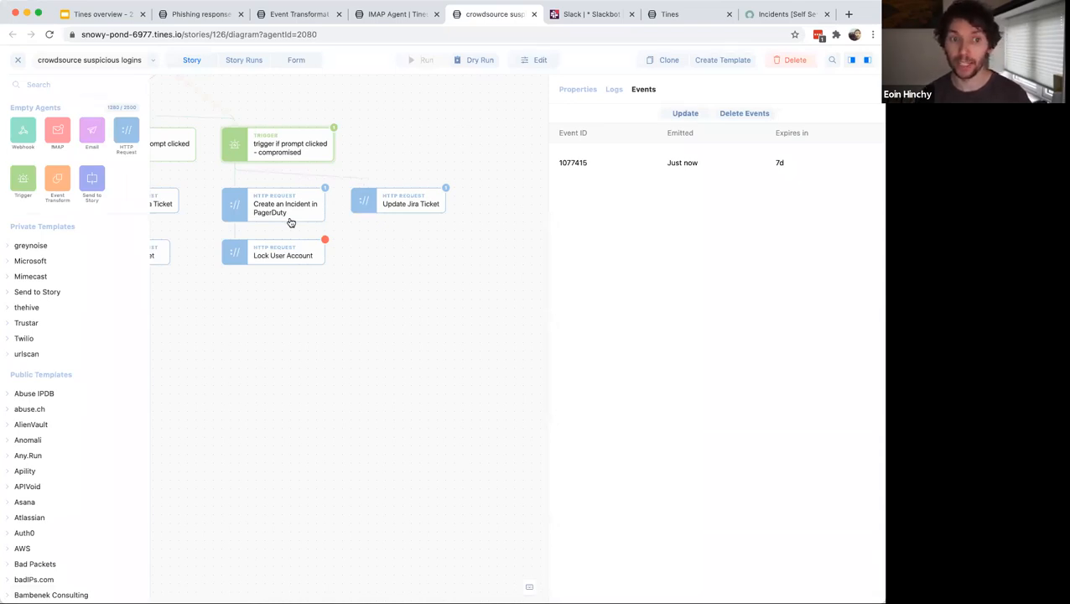
{"action": "left_click", "coordinate": [281, 212]}
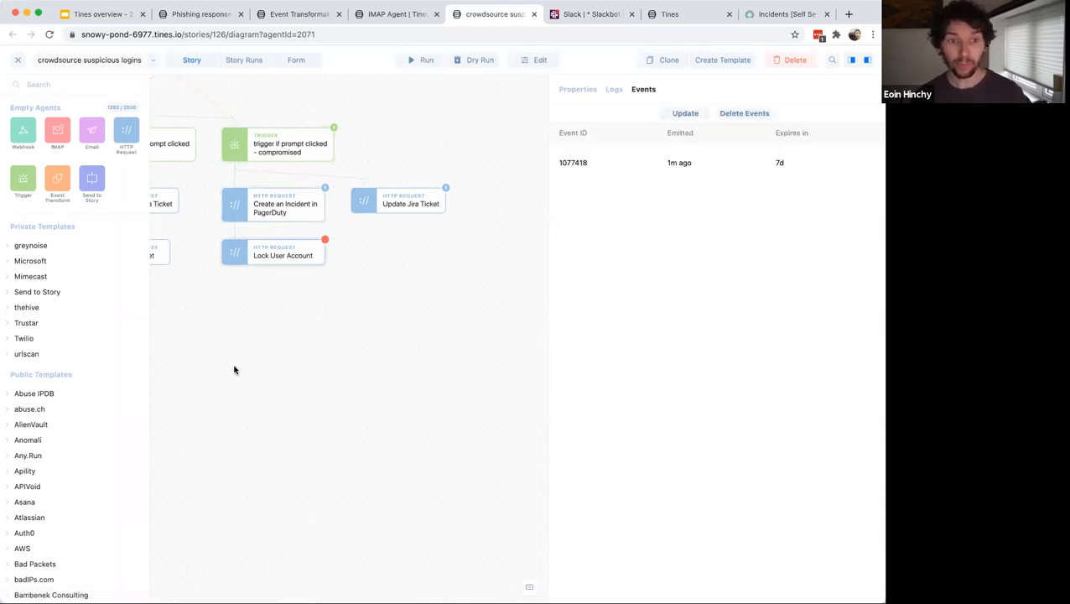
{"action": "left_click", "coordinate": [298, 376]}
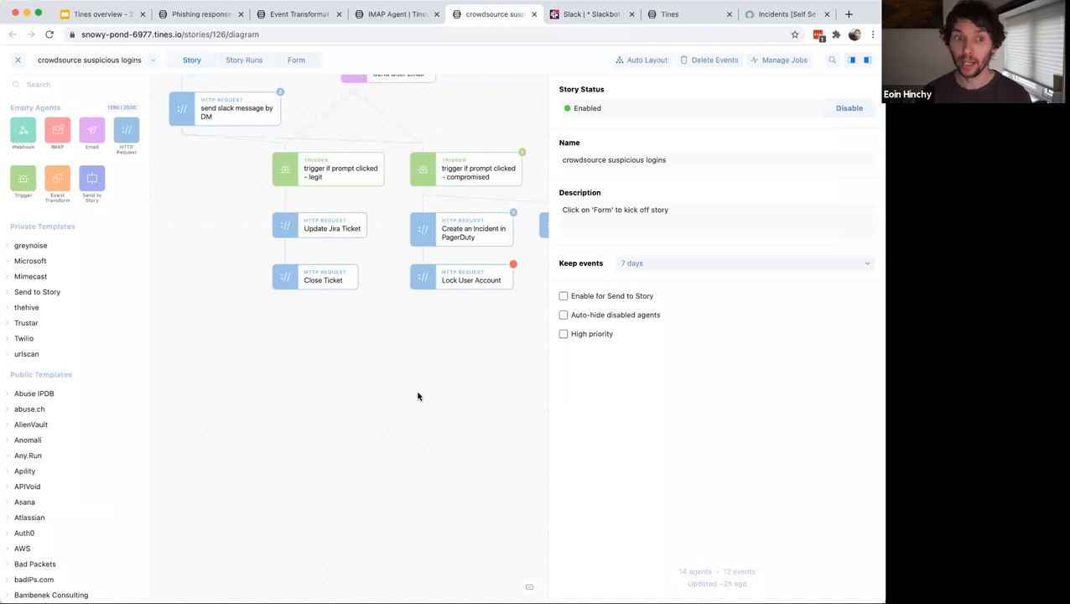
- Move Close Ticket and Update Jira Ticket lower to make room beneath the "trigger if prompt clicked - legit" agent
{"action": "left_click", "coordinate": [336, 169]}
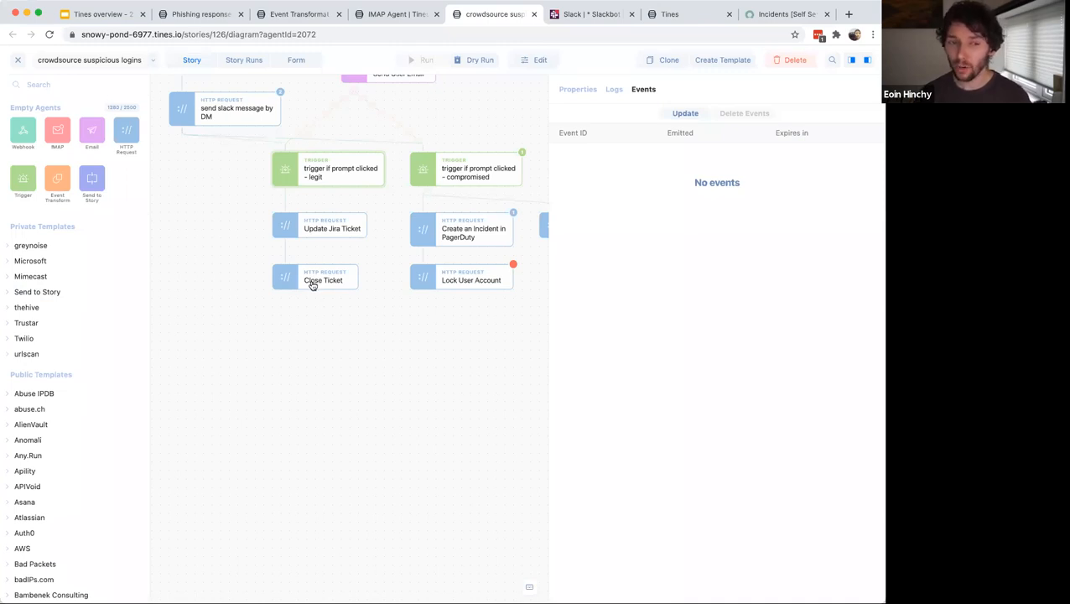
{"action": "left_click_drag", "start_coordinate": [313, 284], "coordinate": [304, 375]}
{"action": "left_click_drag", "start_coordinate": [316, 227], "coordinate": [313, 285]}
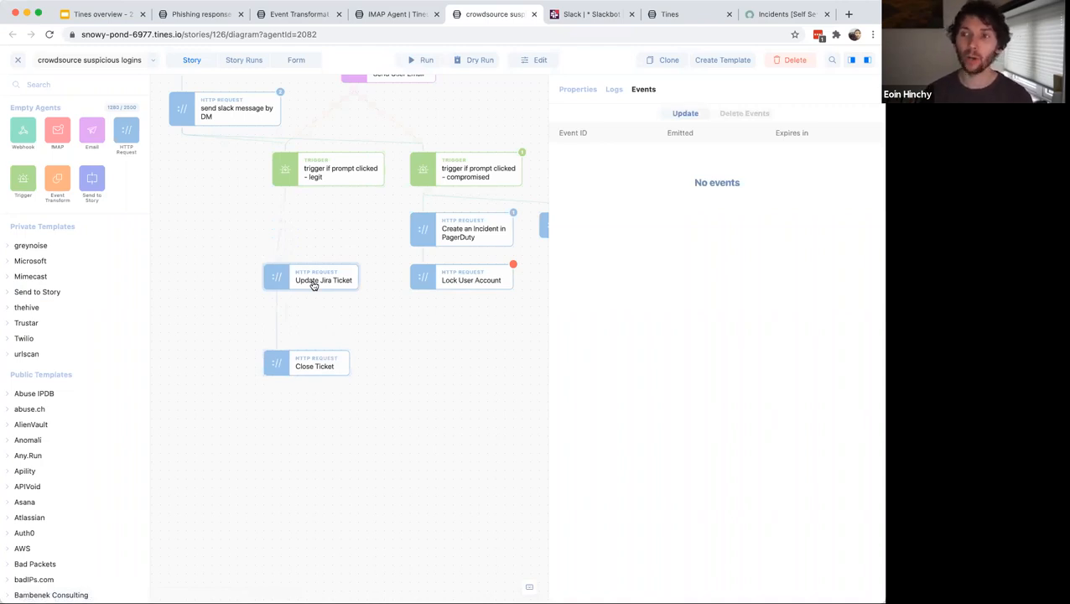
- Search the templates for duo and insert "Send second factor authentication to Duo user" between the legit trigger and Update Jira Ticket
{"action": "left_click", "coordinate": [99, 82]}
{"action": "type", "text": "duo"}
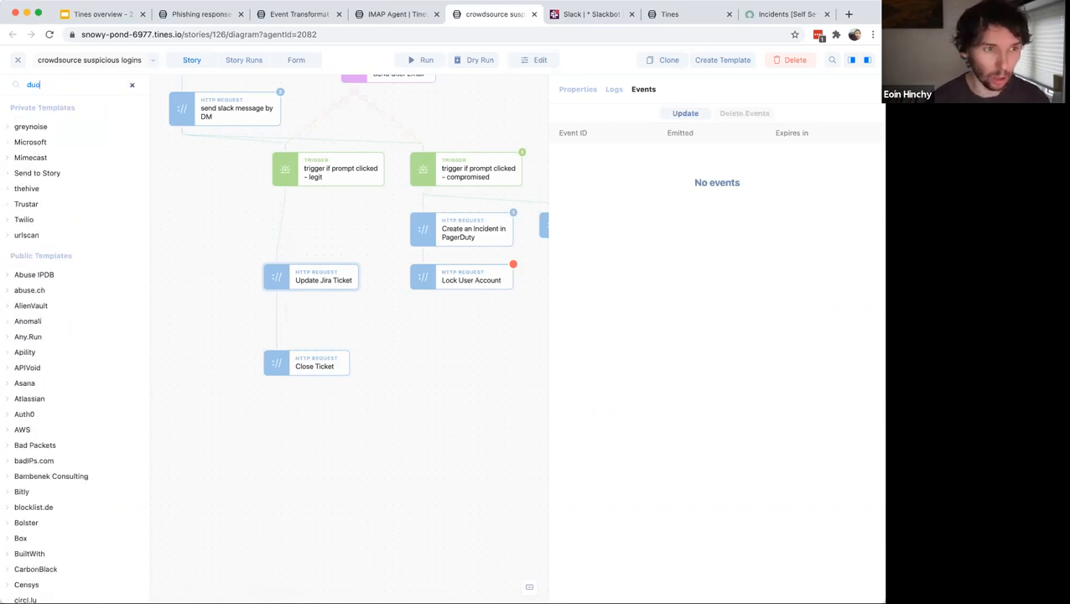
{"action": "left_click", "coordinate": [33, 127]}
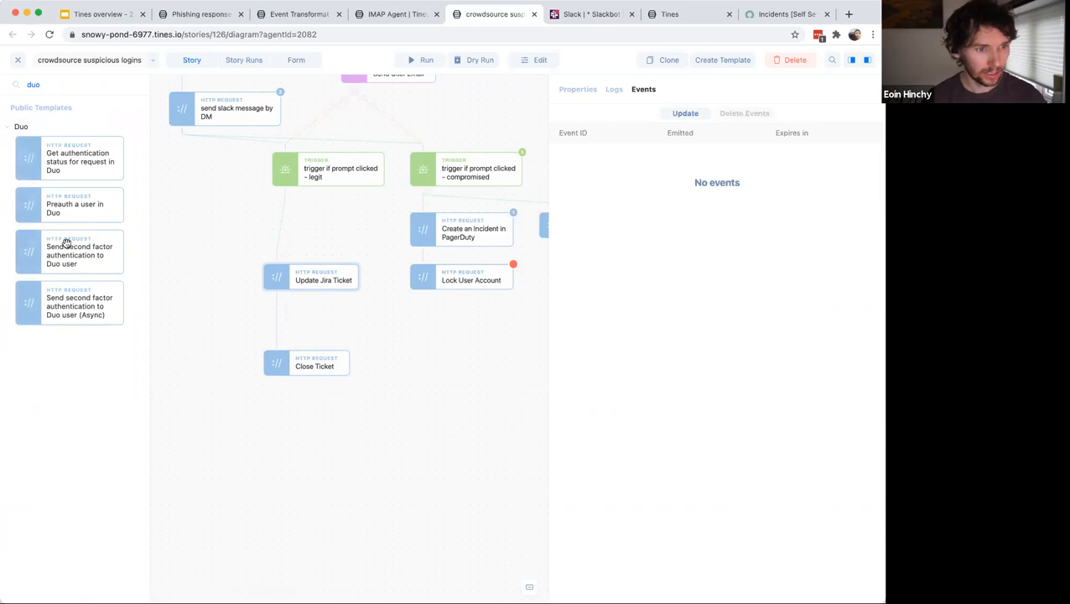
{"action": "left_click_drag", "start_coordinate": [64, 258], "coordinate": [313, 239]}
{"action": "left_click", "coordinate": [256, 262]}
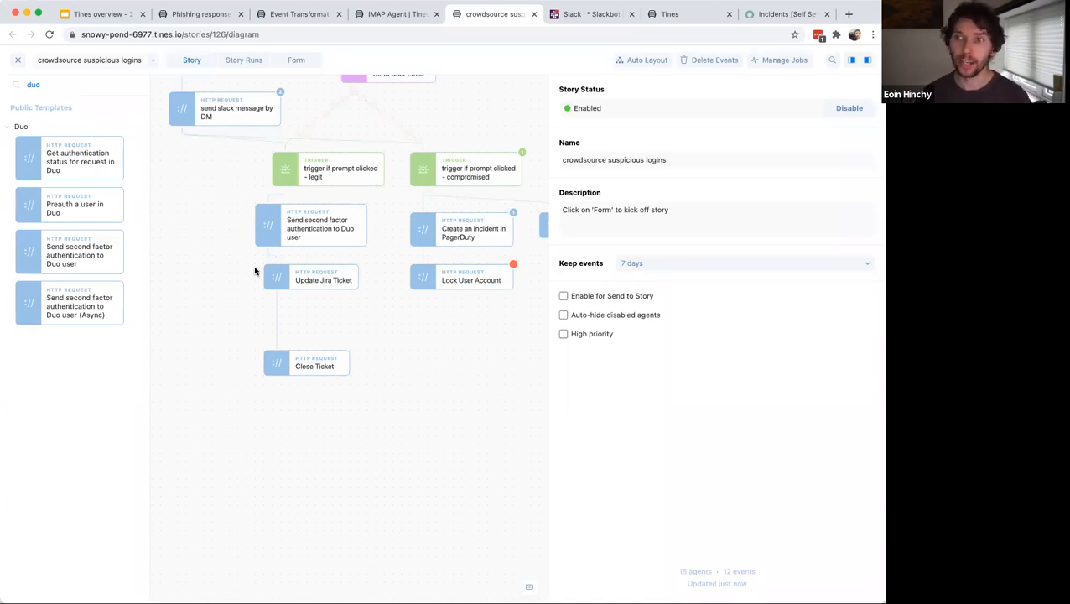
- Delete the "Send second factor authentication to Duo user" agent from the legit branch
{"action": "left_click", "coordinate": [309, 227]}
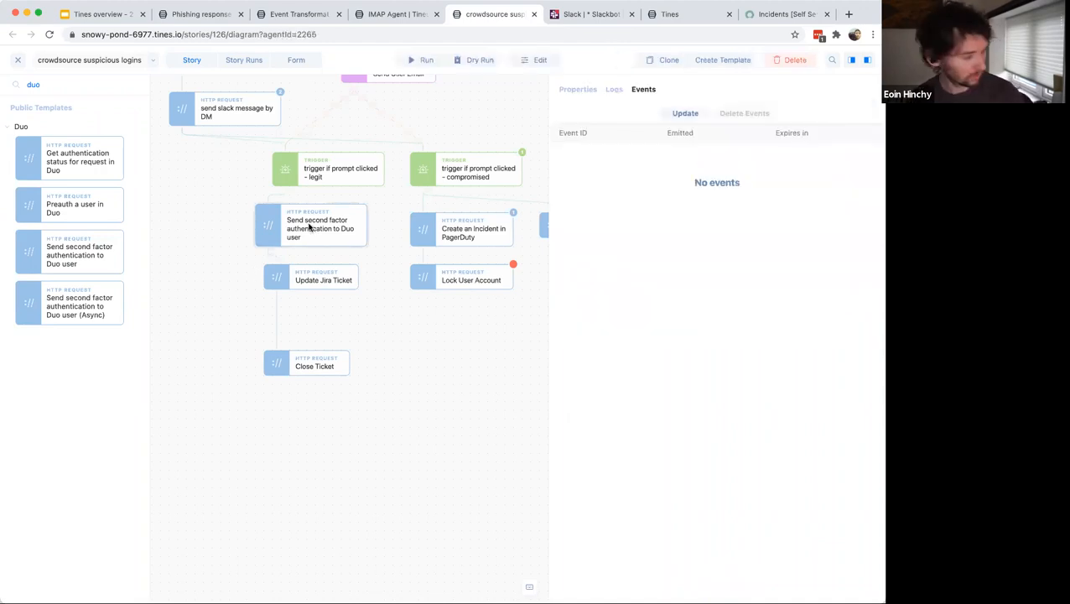
{"action": "key", "text": "BackSpace"}
{"action": "key", "text": "Return"}
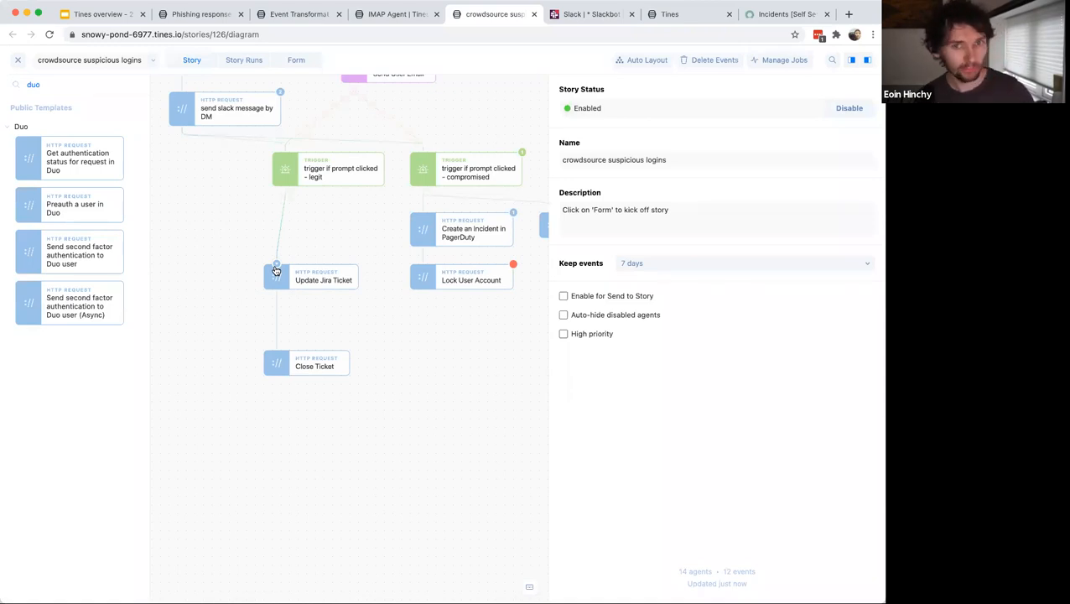
- Move Update Jira Ticket and Close Ticket back up beneath the legit trigger and deselect them
{"action": "left_click_drag", "start_coordinate": [324, 279], "coordinate": [331, 228]}
{"action": "left_click_drag", "start_coordinate": [313, 359], "coordinate": [324, 279]}
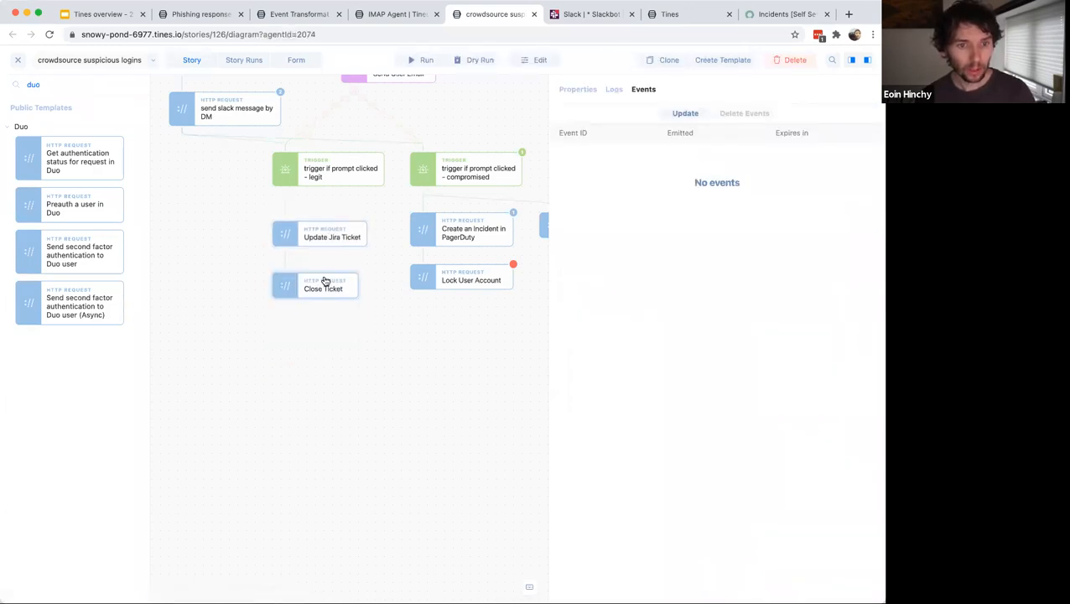
{"action": "left_click", "coordinate": [330, 365]}
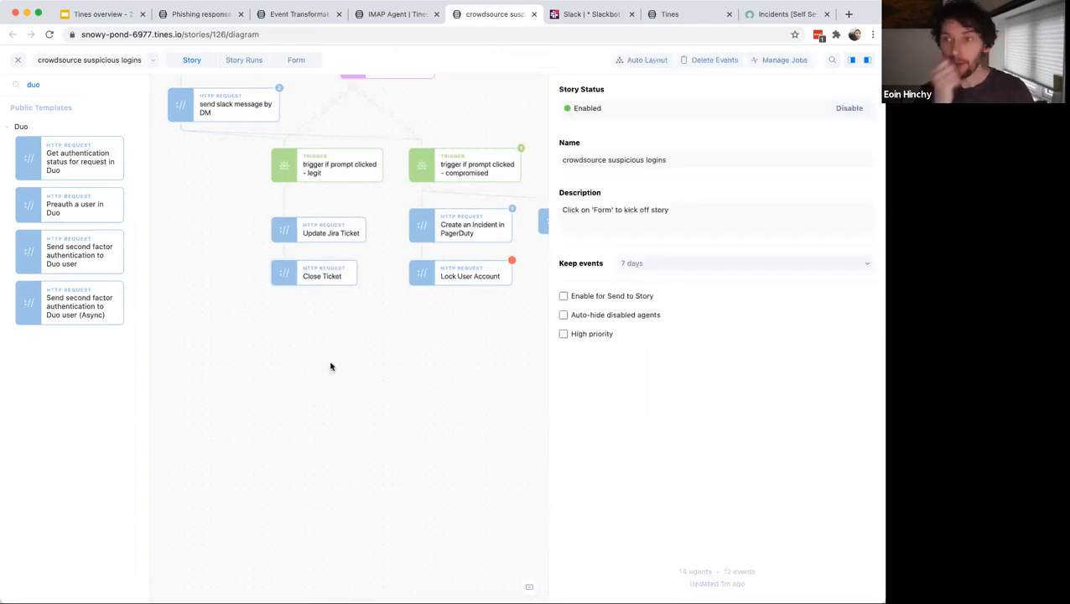